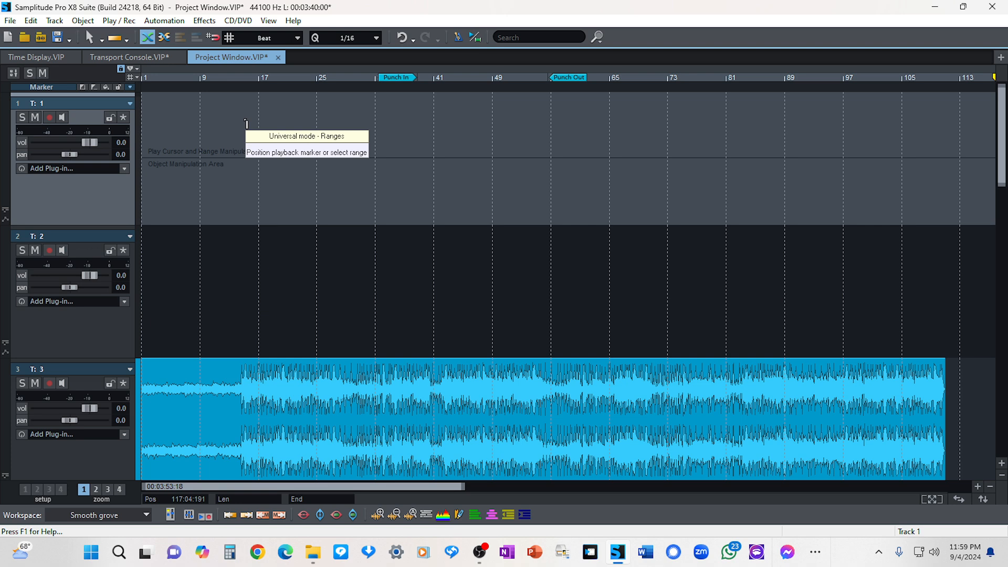
# Create a 4-track virtual project named Mouse Mode in the All samplitude manual product folder and save it.
pyautogui.click(30, 21)
pyautogui.moveTo(7, 21)
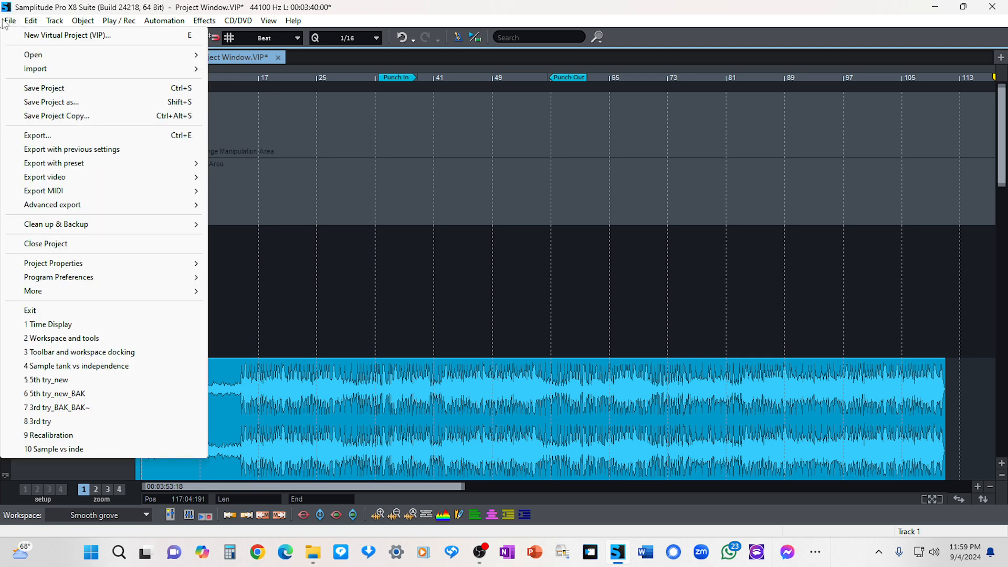
pyautogui.click(30, 35)
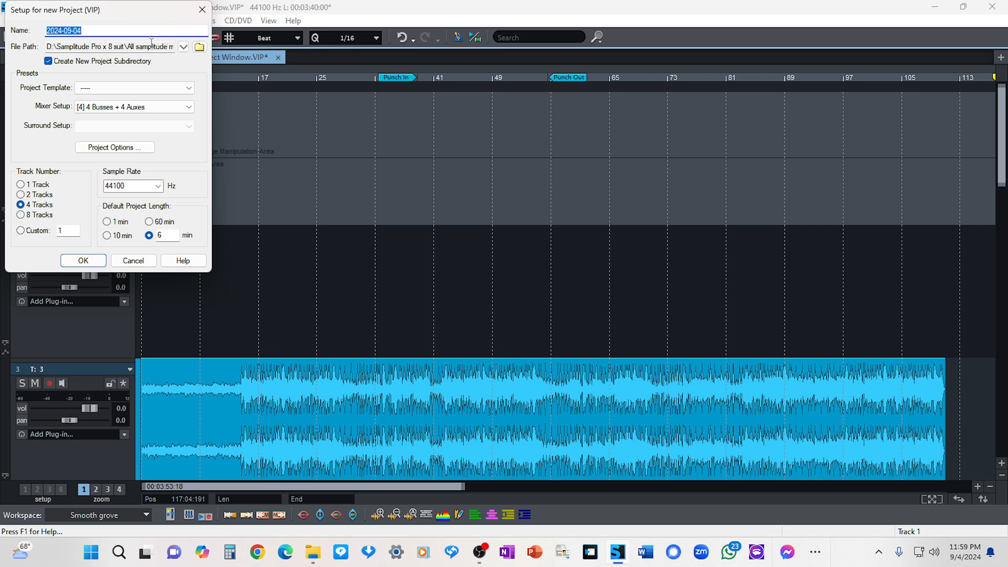
pyautogui.write('Mouse Mode')
pyautogui.click(199, 47)
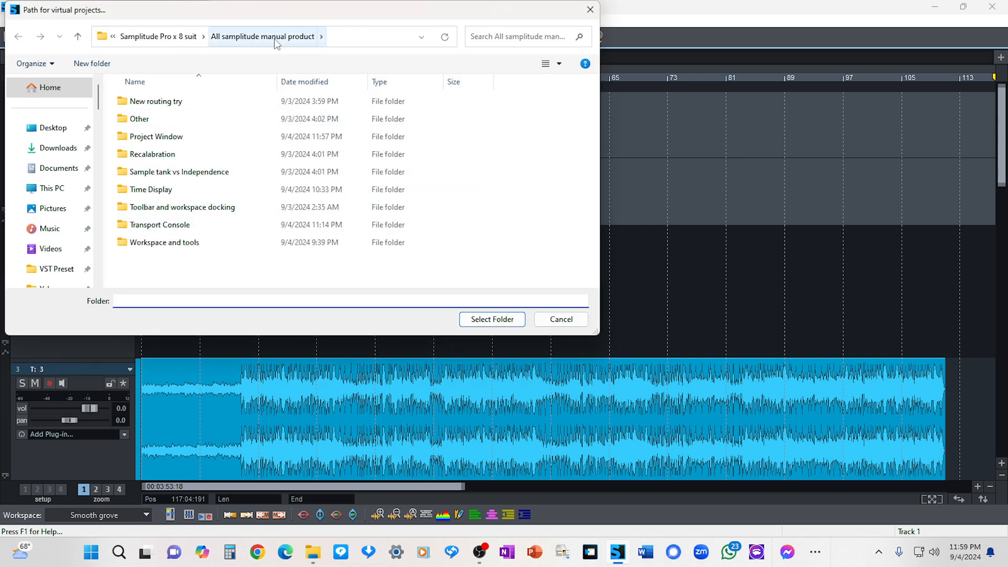
pyautogui.click(499, 321)
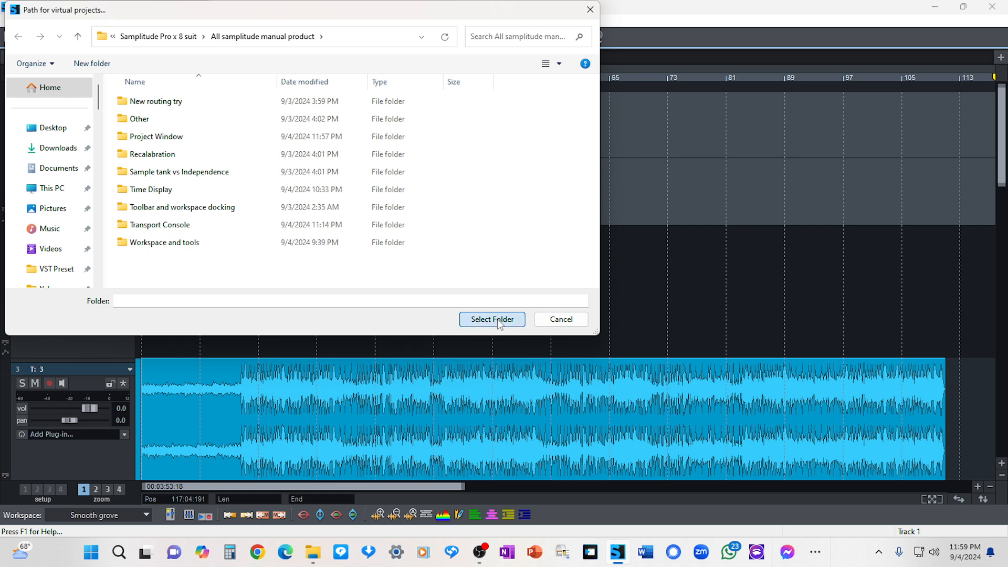
pyautogui.click(498, 321)
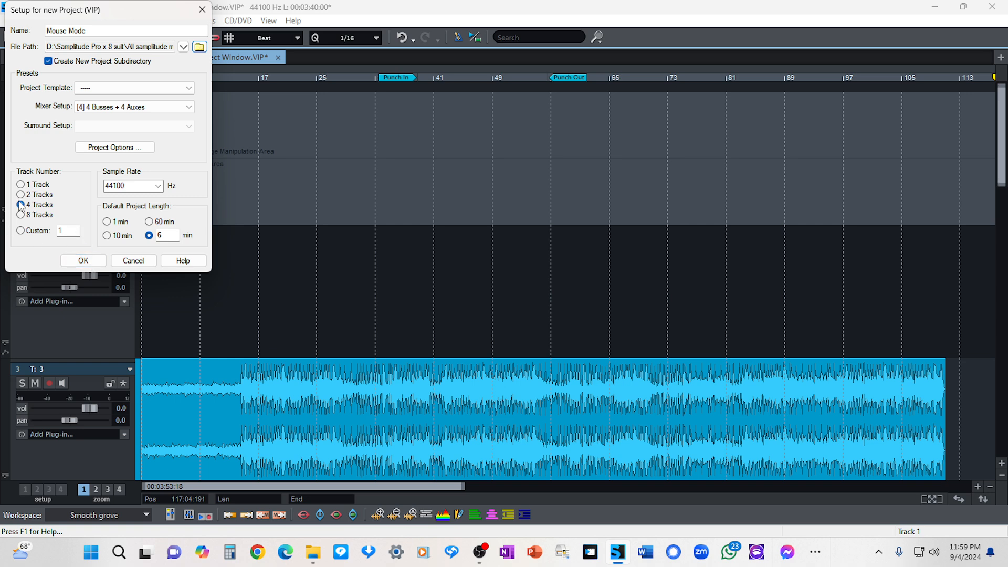
pyautogui.click(88, 261)
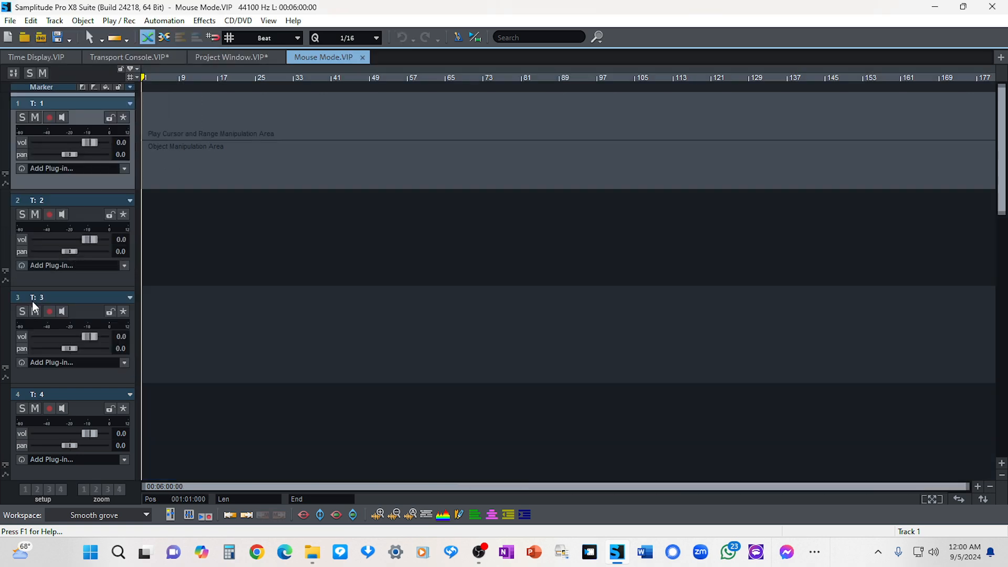
pyautogui.click(11, 24)
pyautogui.click(39, 89)
# Insert reastream-standalone in the mixer's first master plug-in slot and set it to send audio/MIDI to local broadcast.
pyautogui.press('m')
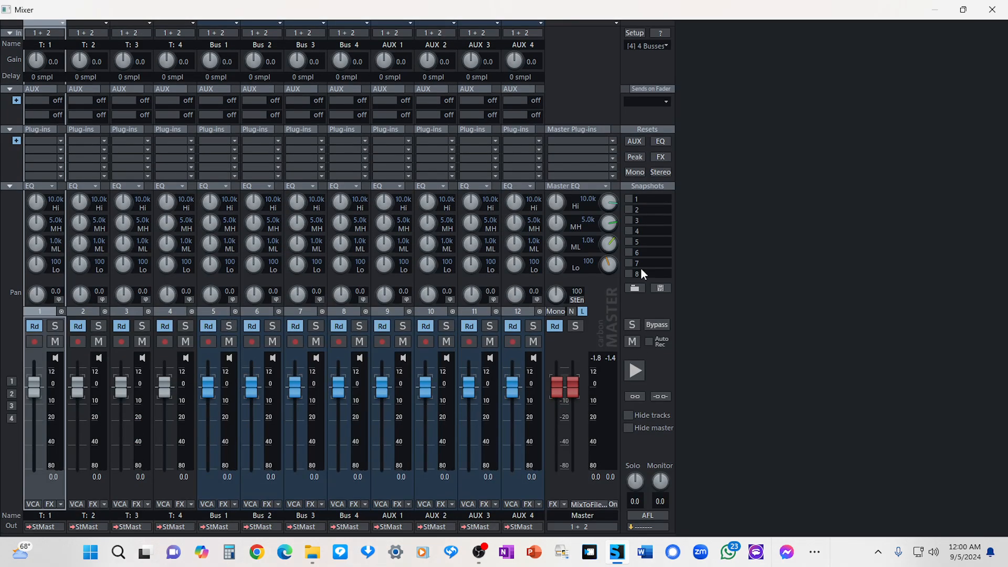
pyautogui.click(613, 141)
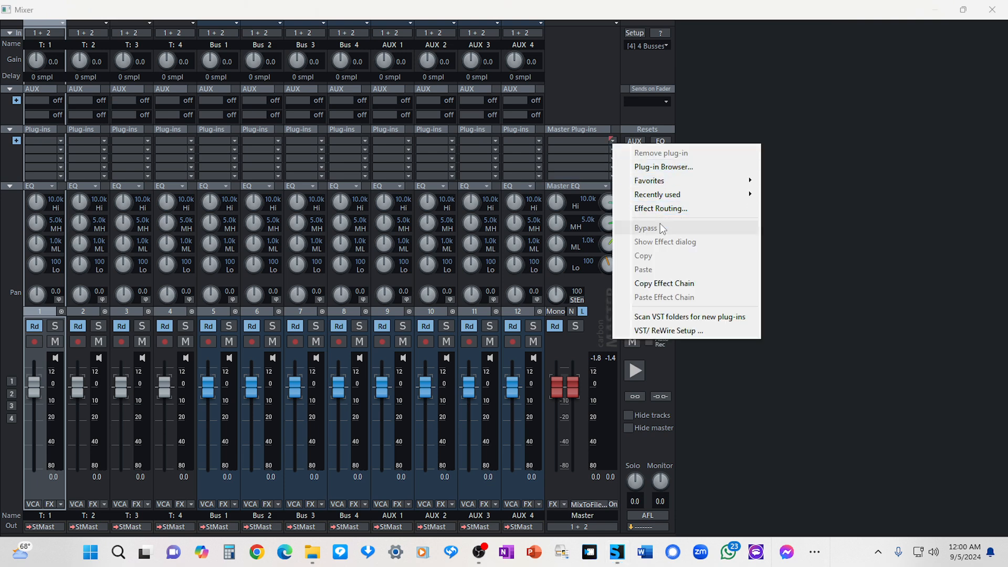
pyautogui.moveTo(656, 193)
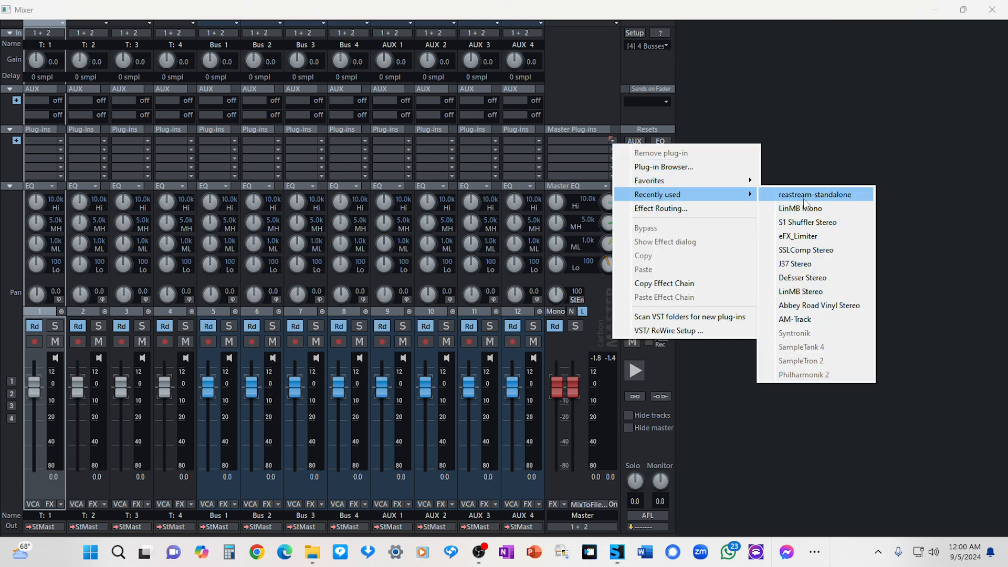
pyautogui.click(782, 192)
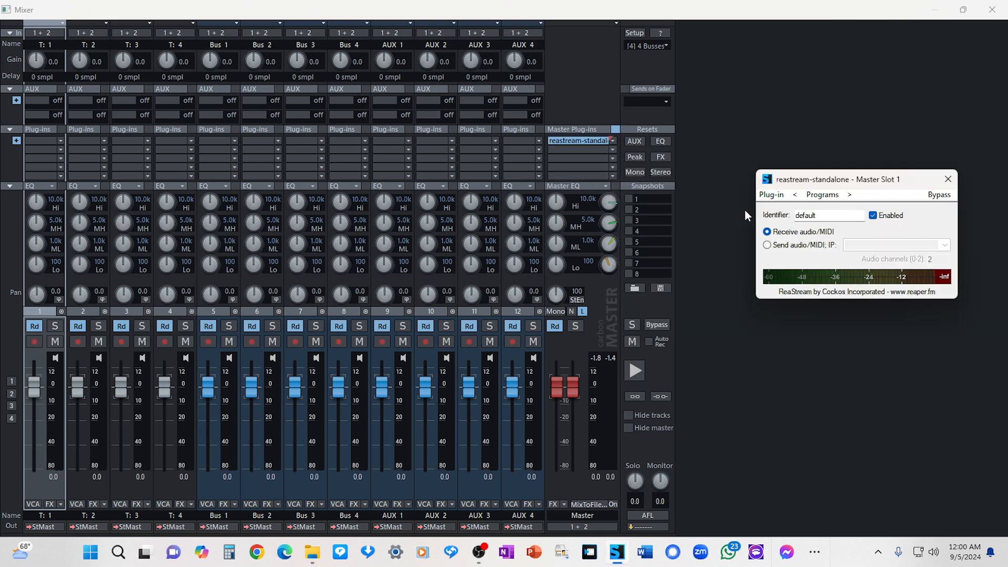
pyautogui.click(767, 244)
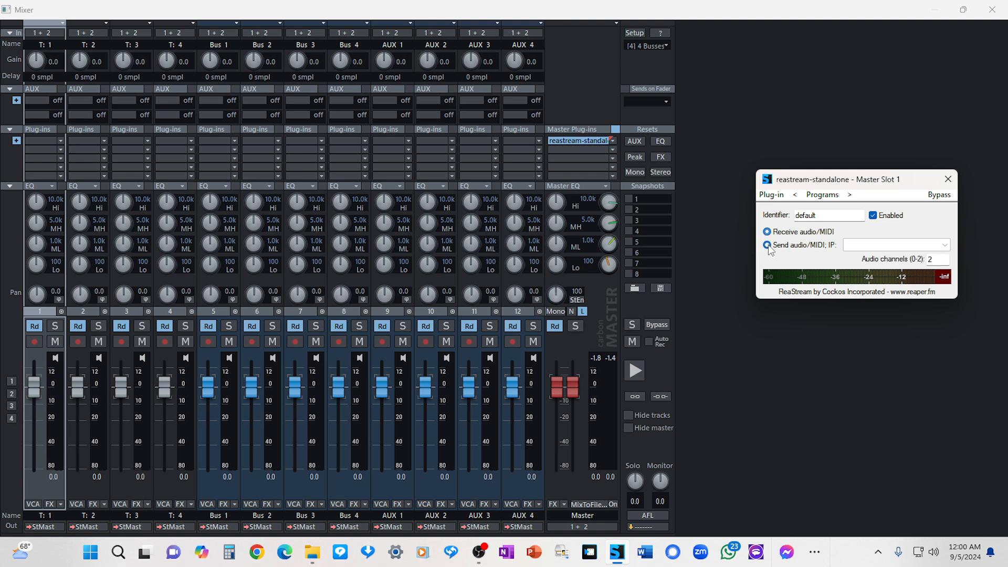
pyautogui.click(943, 244)
pyautogui.click(938, 264)
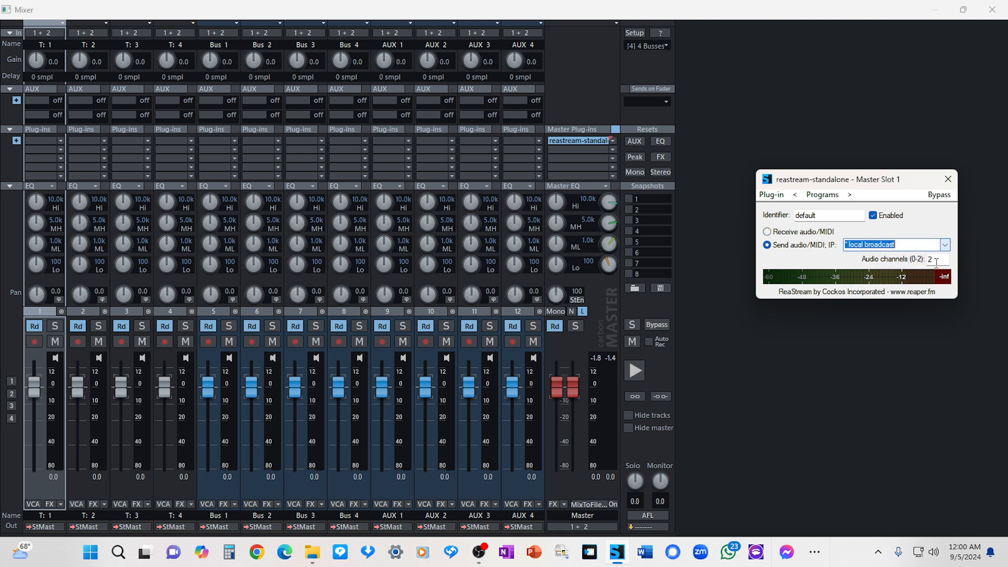
pyautogui.click(946, 180)
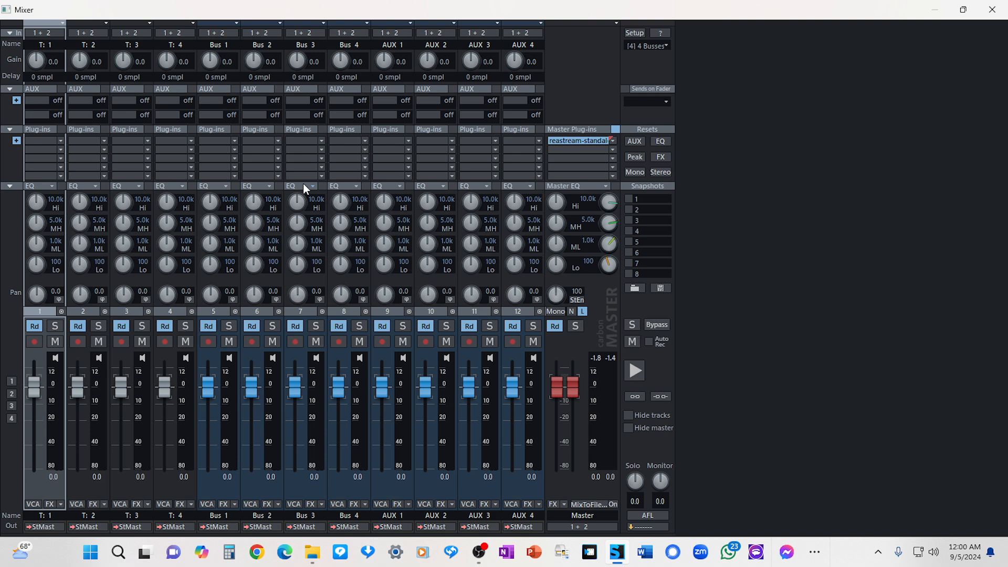
pyautogui.click(992, 9)
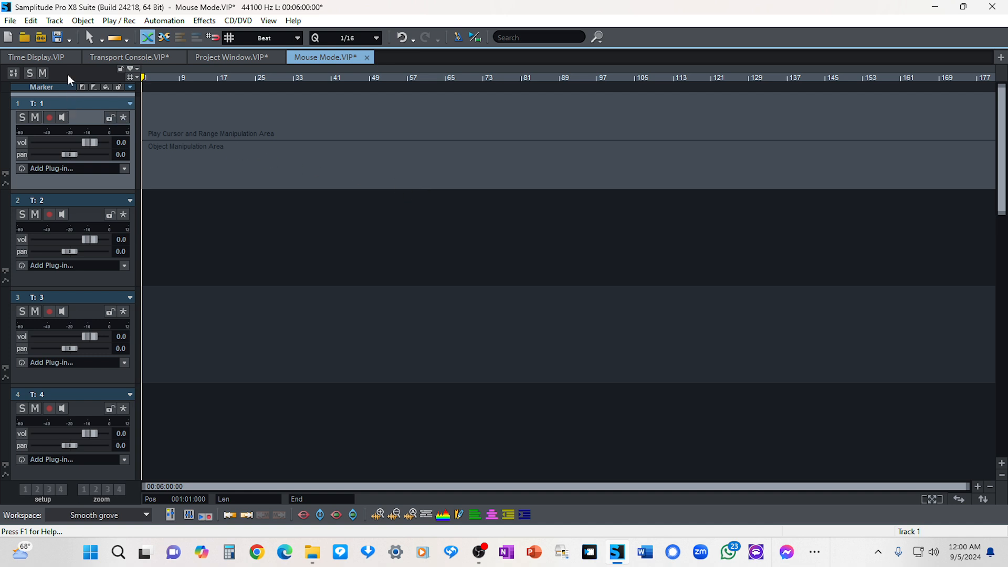
# Show the list of mouse modes, and view the commands available for editing the toolbar.
pyautogui.click(102, 42)
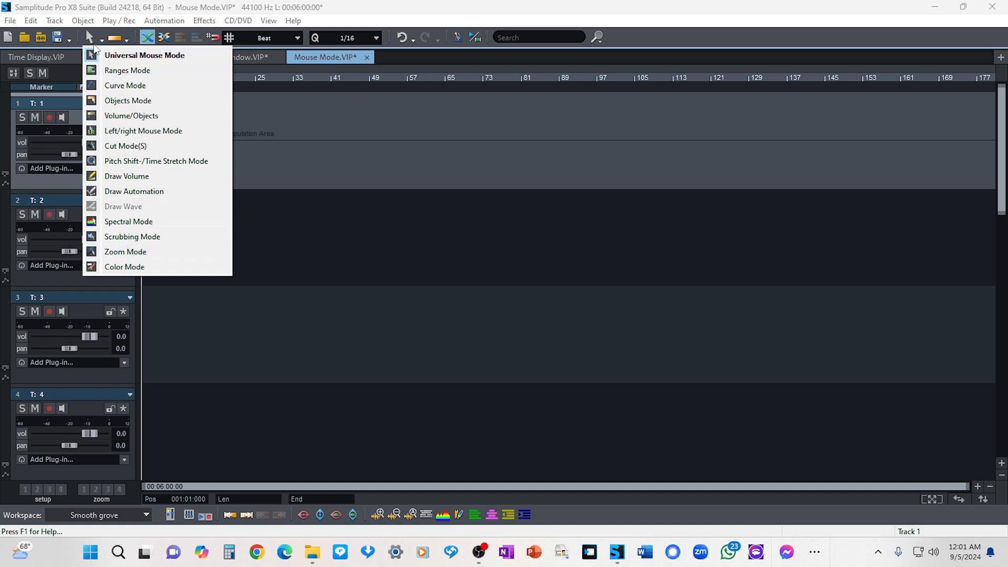
pyautogui.click(91, 39)
pyautogui.rightClick(91, 36)
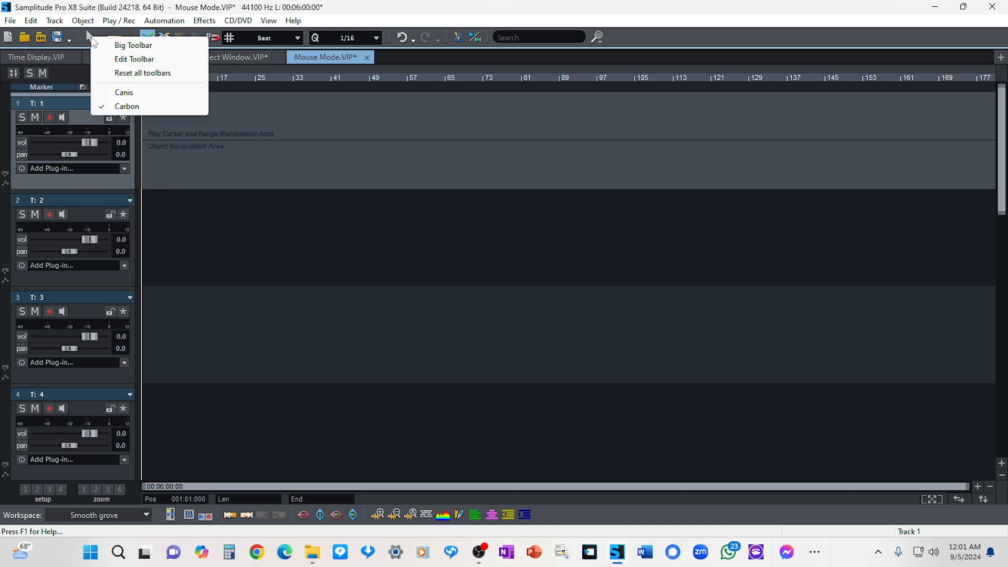
pyautogui.click(133, 60)
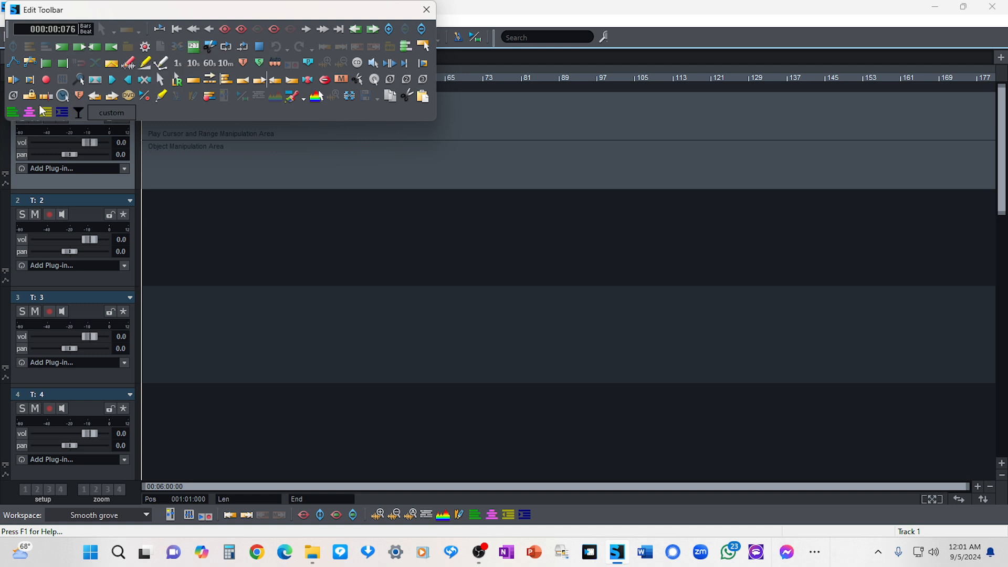
pyautogui.click(426, 9)
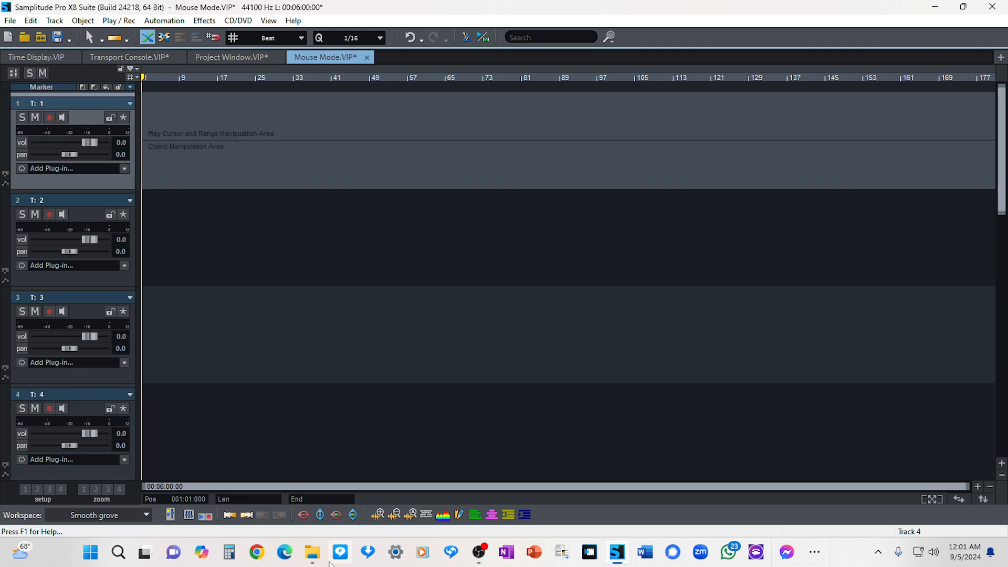
# Import the Sunny Day MP3 from the Samplitude folder onto track 3 at the project start.
pyautogui.moveTo(312, 557)
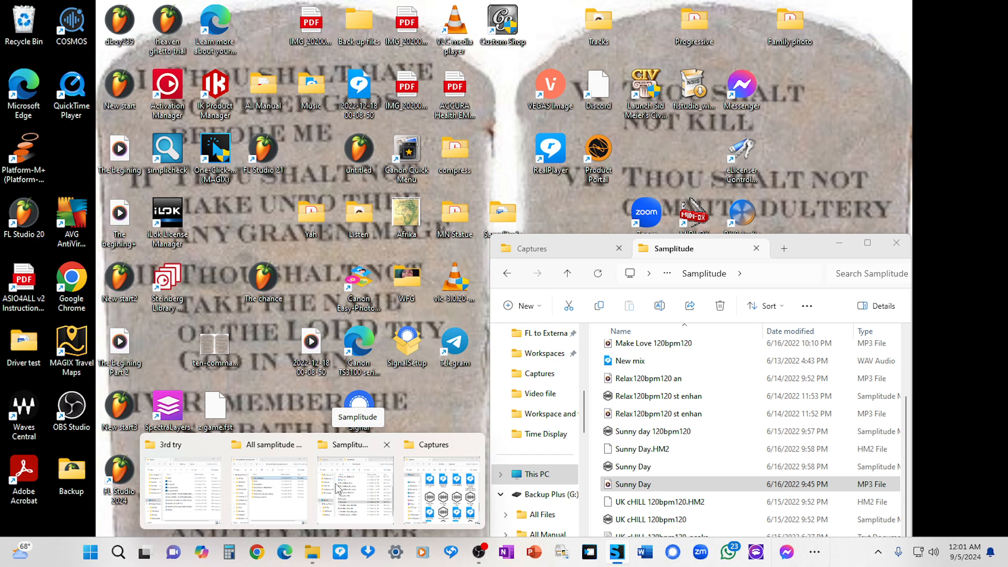
pyautogui.click(332, 489)
pyautogui.moveTo(474, 446); pyautogui.dragTo(187, 340)
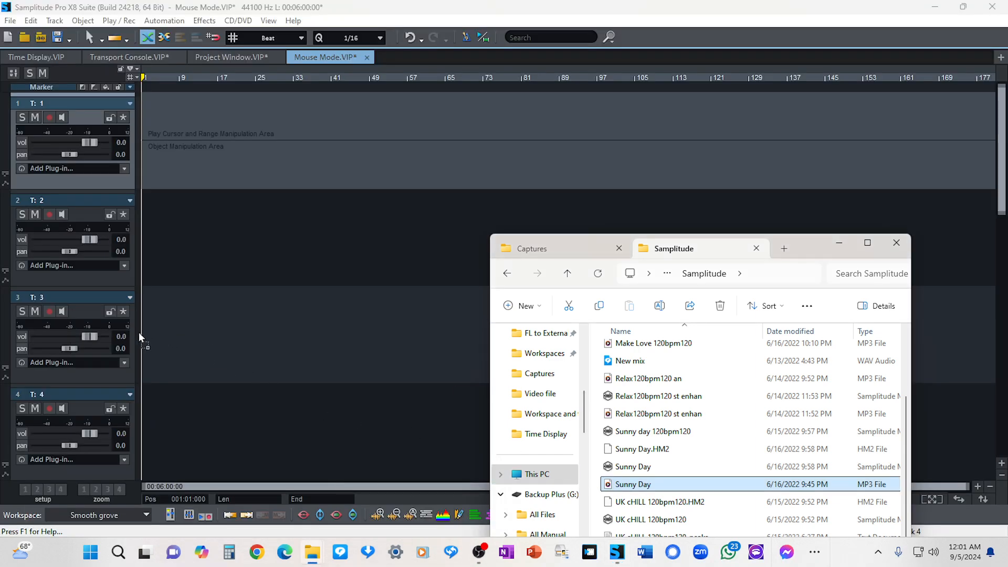
pyautogui.moveTo(137, 332); pyautogui.dragTo(137, 332)
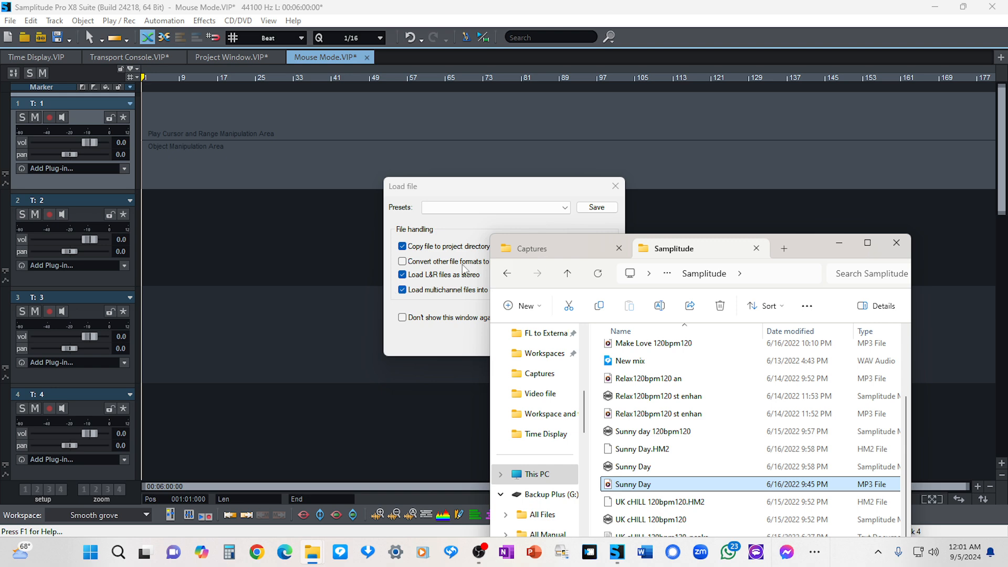
pyautogui.click(480, 194)
pyautogui.click(545, 341)
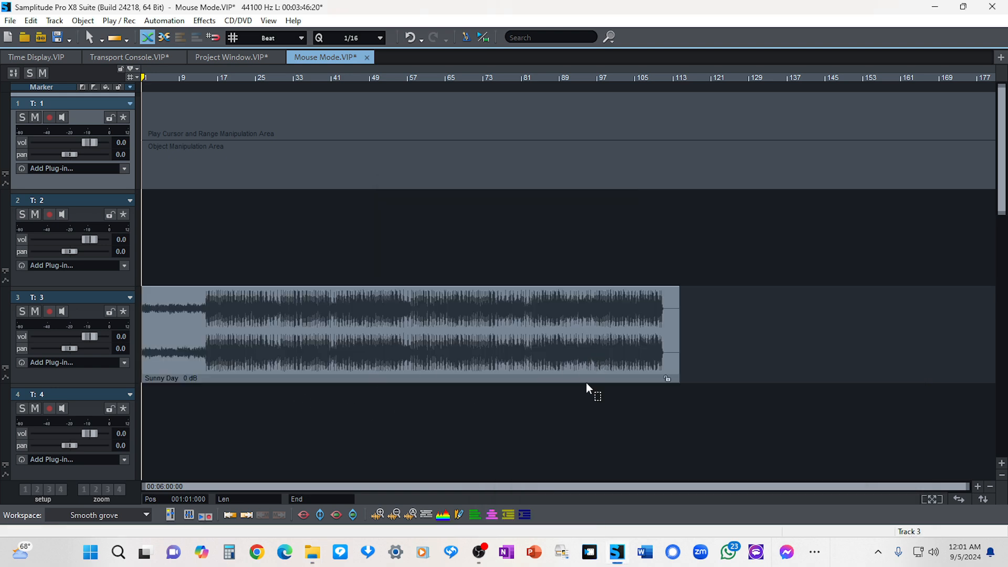
# Lower track 3's volume fader to about -14.1 dB in the mixer.
pyautogui.press('m')
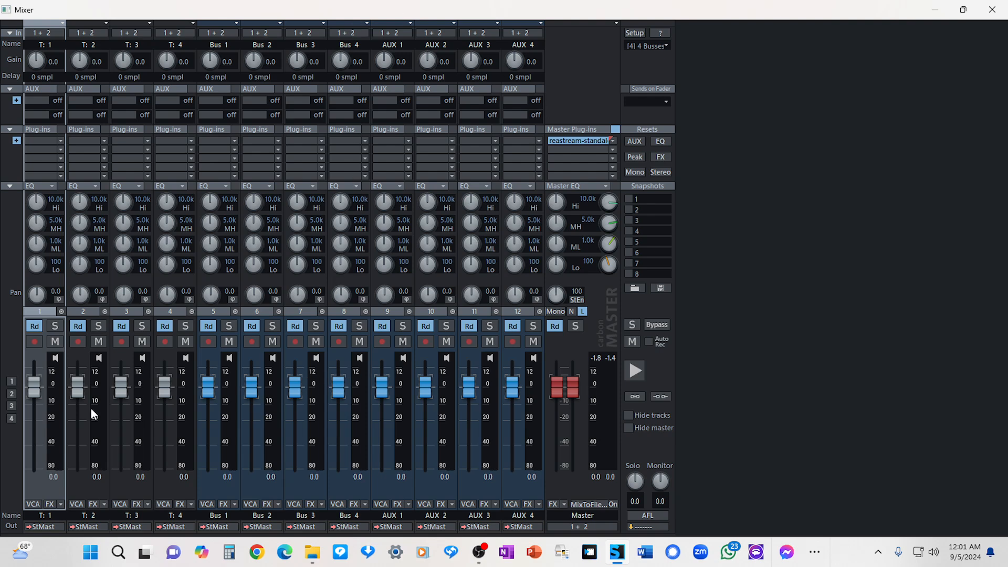
pyautogui.moveTo(118, 405); pyautogui.dragTo(117, 408)
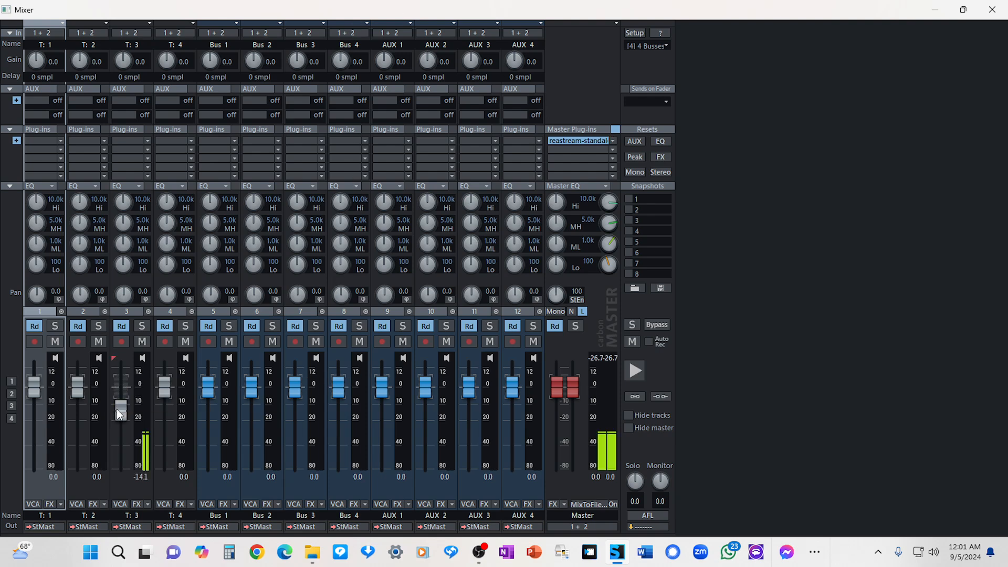
pyautogui.click(993, 9)
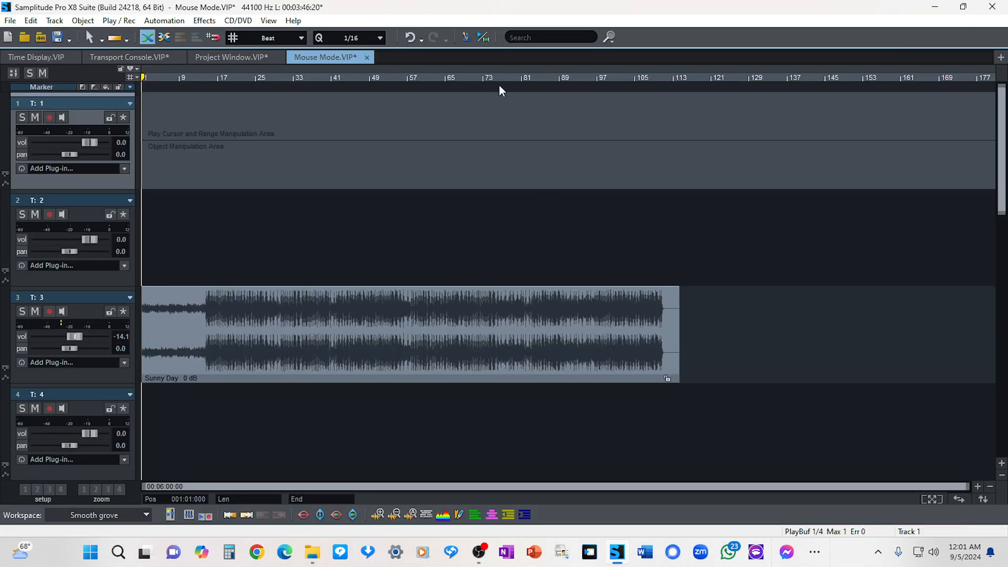
# Audition the song from about bar 77 with track 3's volume set to -11.0 dB.
pyautogui.click(504, 86)
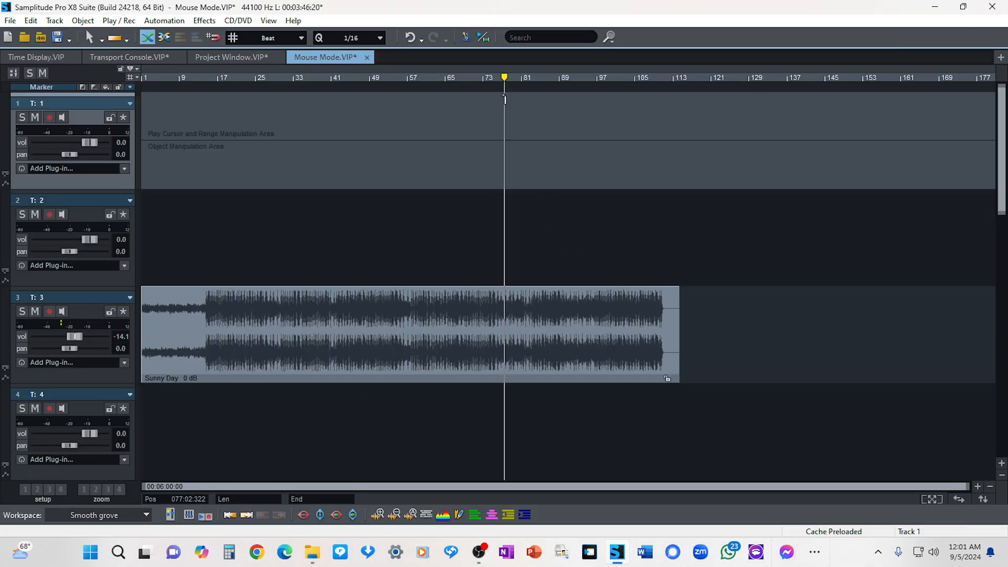
pyautogui.press('space')
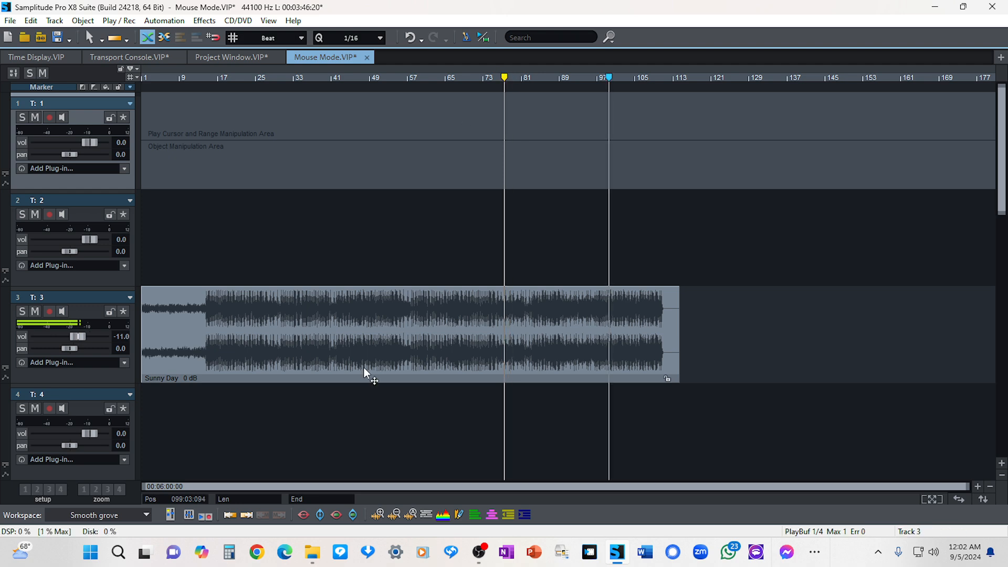
pyautogui.press('space')
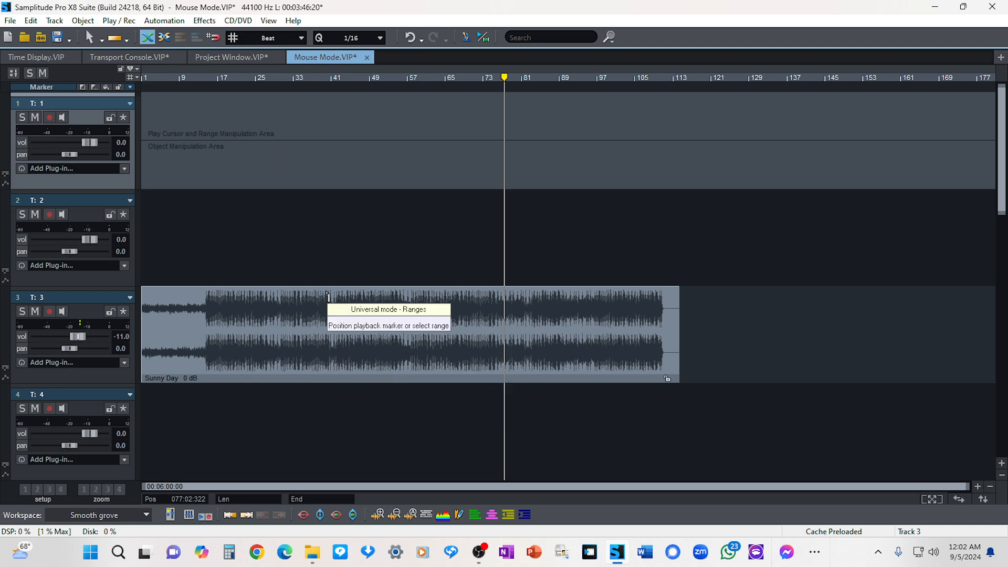
# Review the available workspaces and the workspace editing options.
pyautogui.click(125, 520)
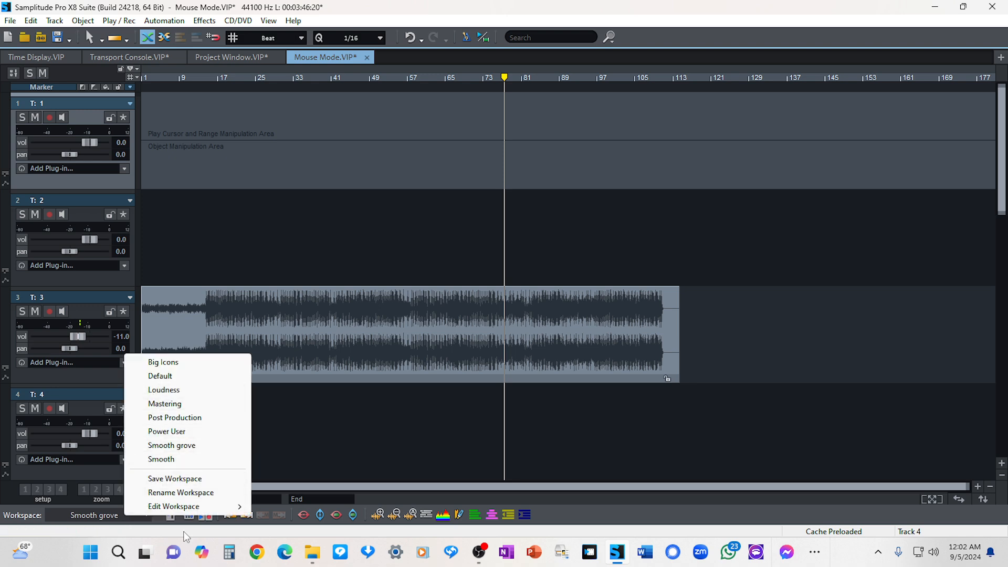
pyautogui.moveTo(163, 506)
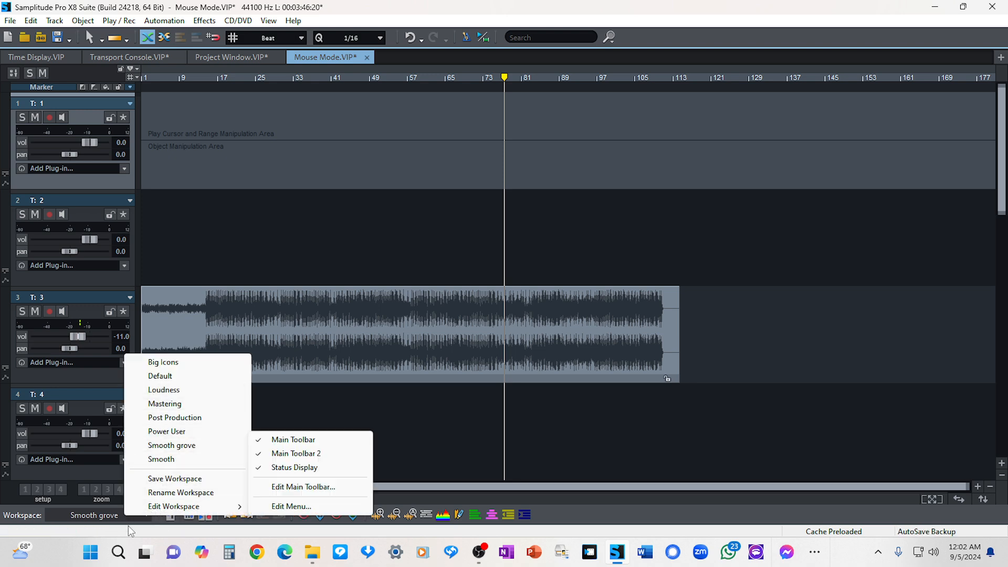
pyautogui.click(18, 518)
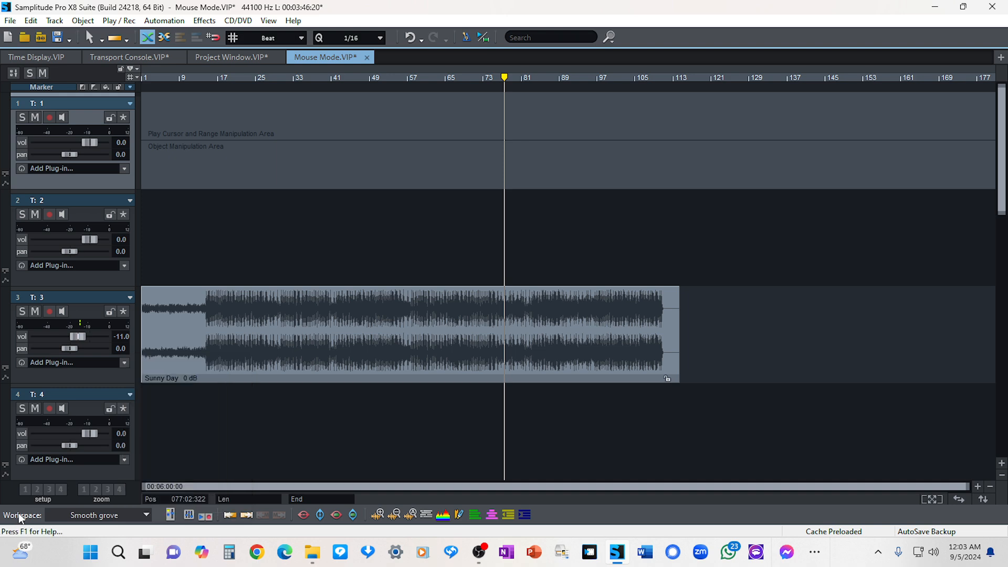
pyautogui.click(146, 516)
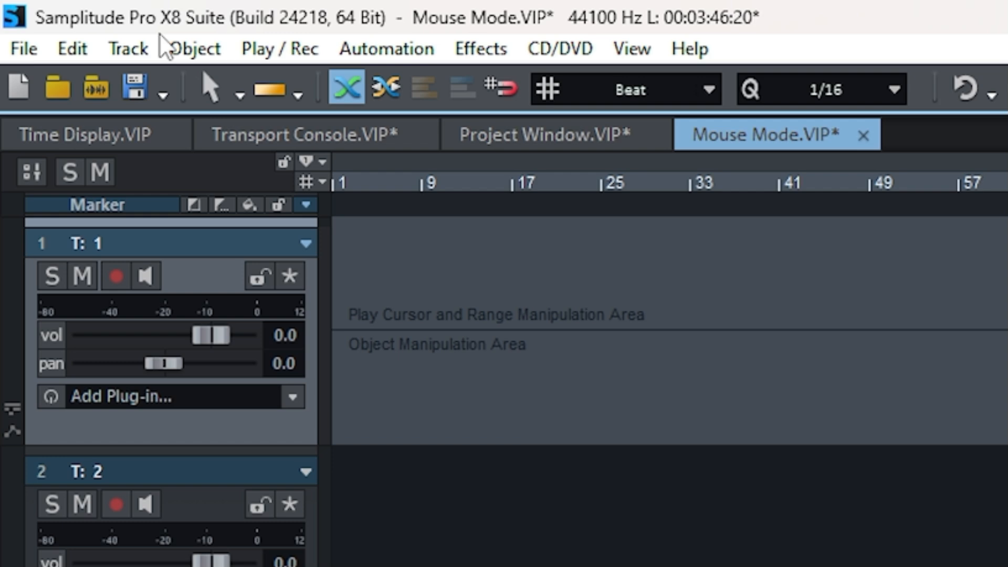
# Review the available mouse modes in both the toolbar list and the Edit commands.
pyautogui.click(239, 94)
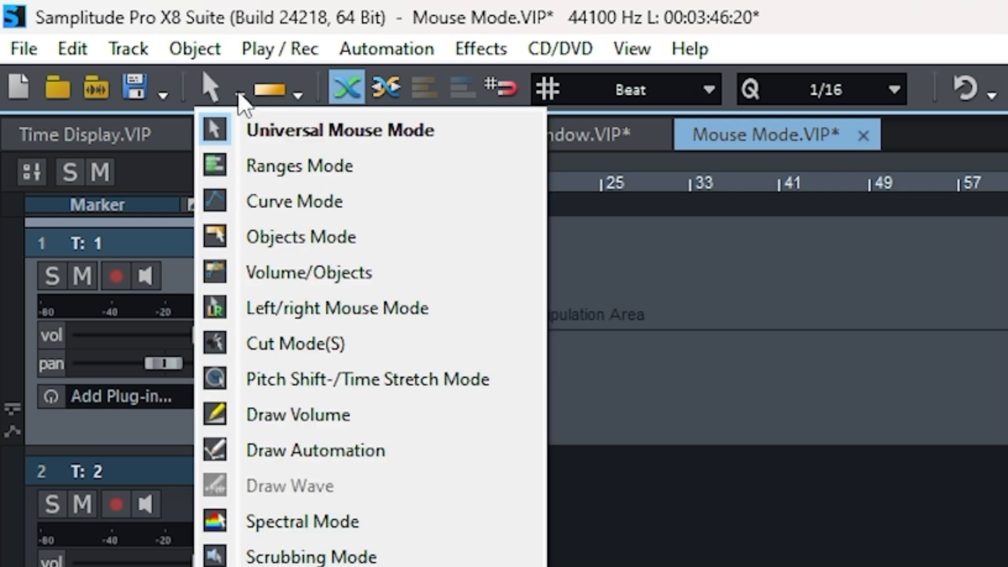
pyautogui.click(914, 45)
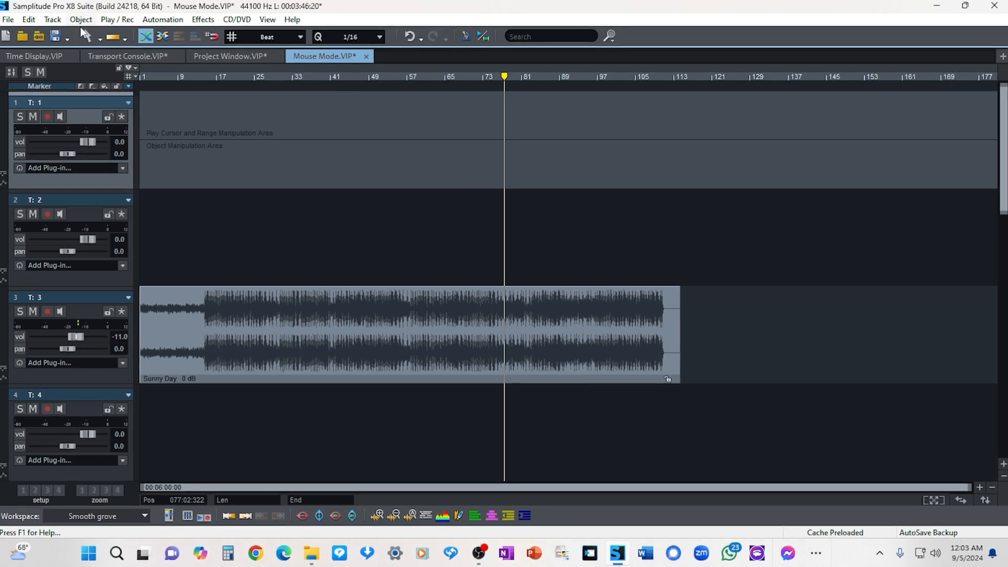
pyautogui.click(29, 20)
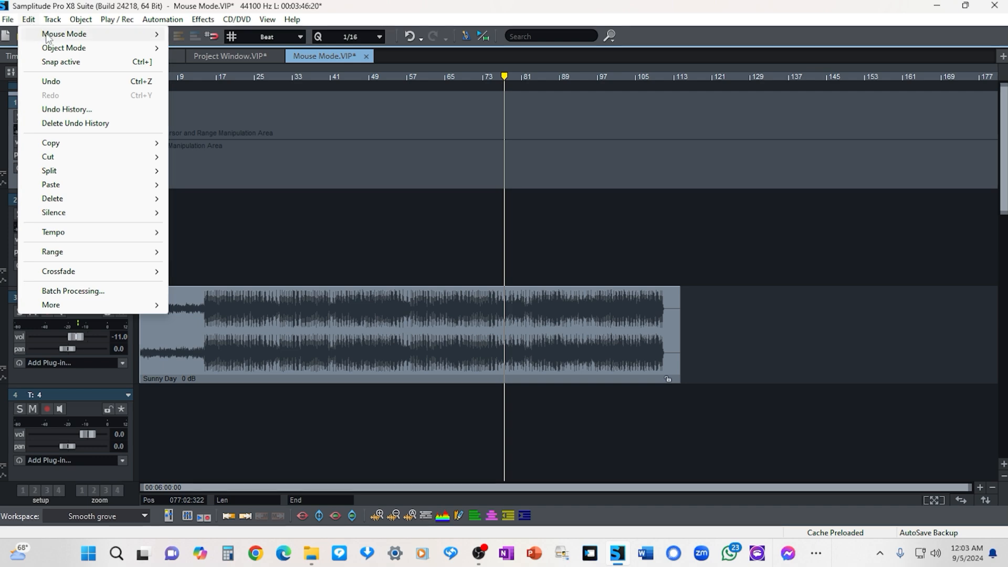
pyautogui.moveTo(64, 35)
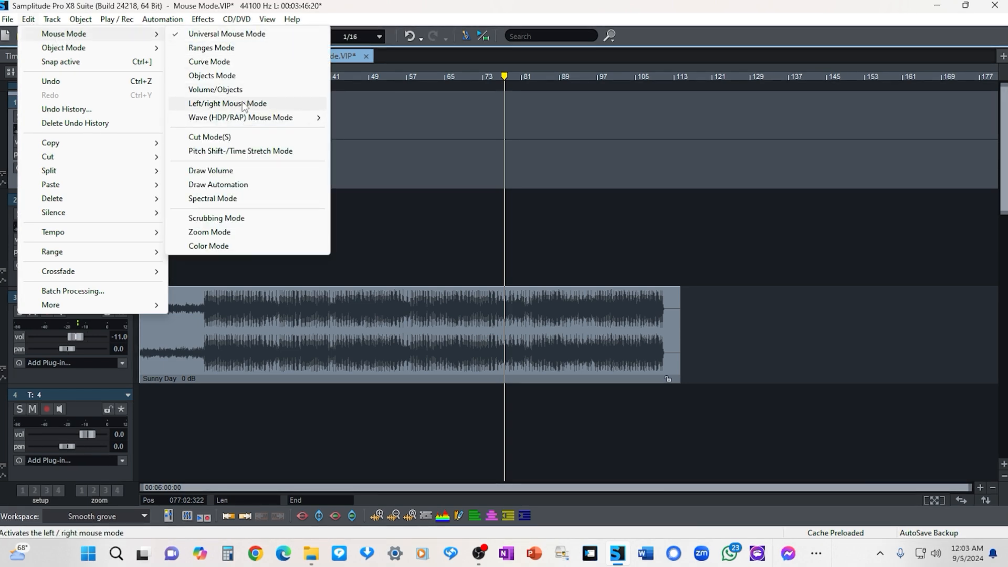
pyautogui.click(424, 15)
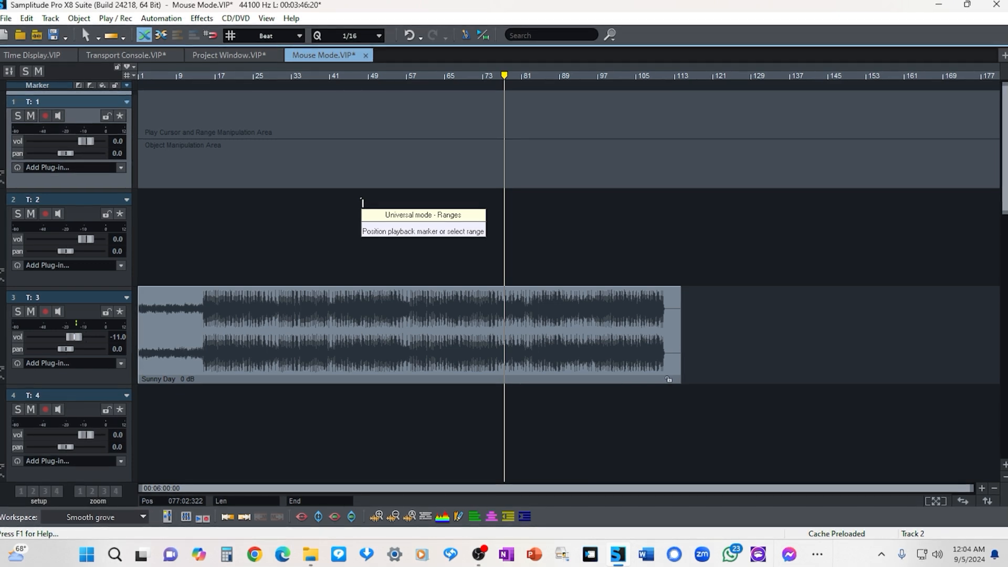
pyautogui.click(97, 38)
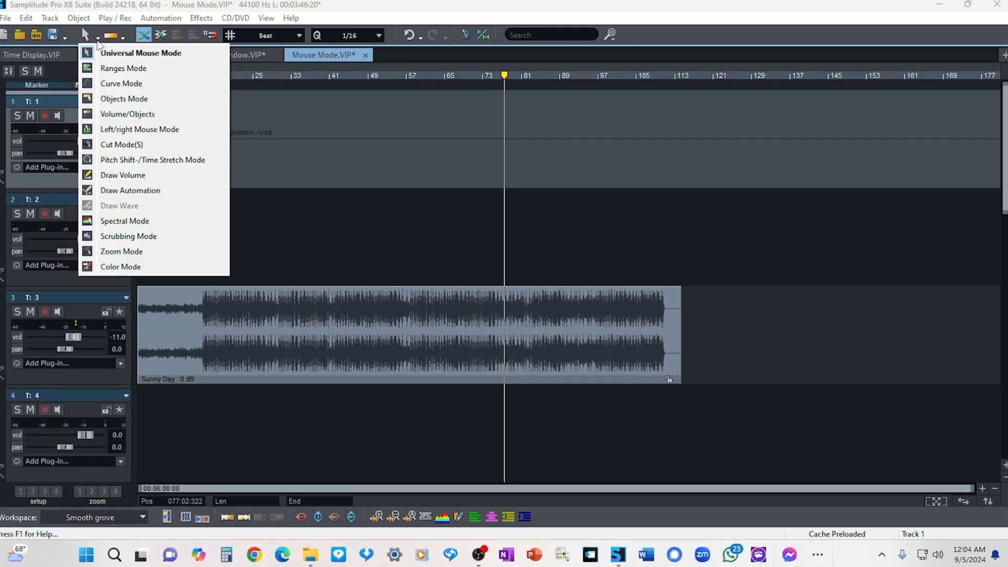
pyautogui.click(320, 220)
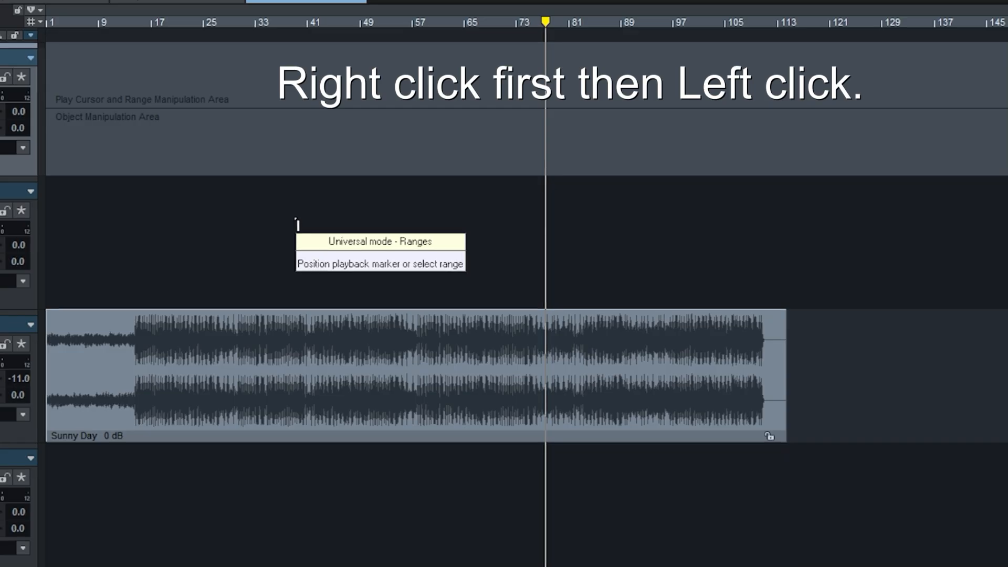
# Activate Ranges Mode and place the play cursor at about bar 34.
pyautogui.rightClick(298, 226)
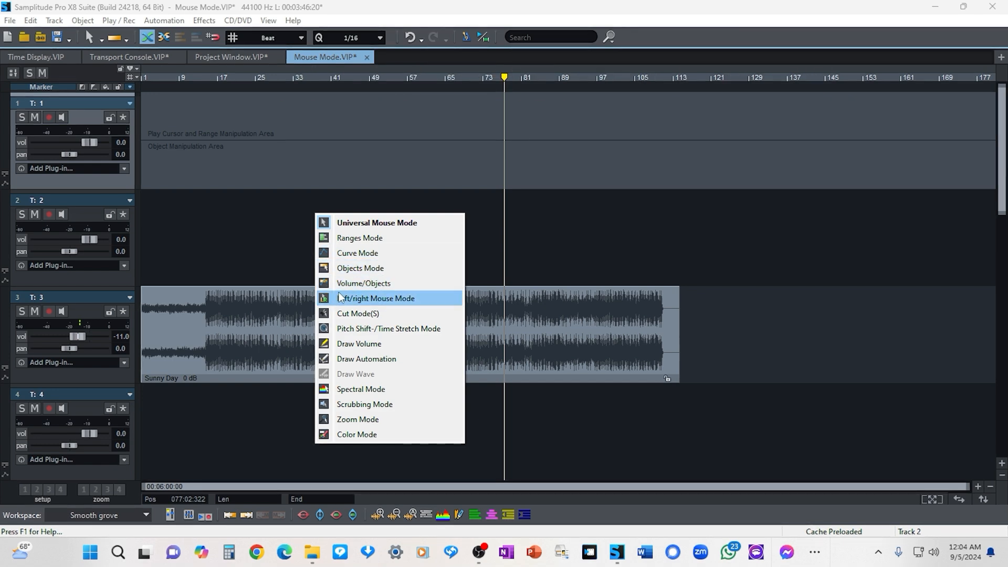
pyautogui.click(353, 238)
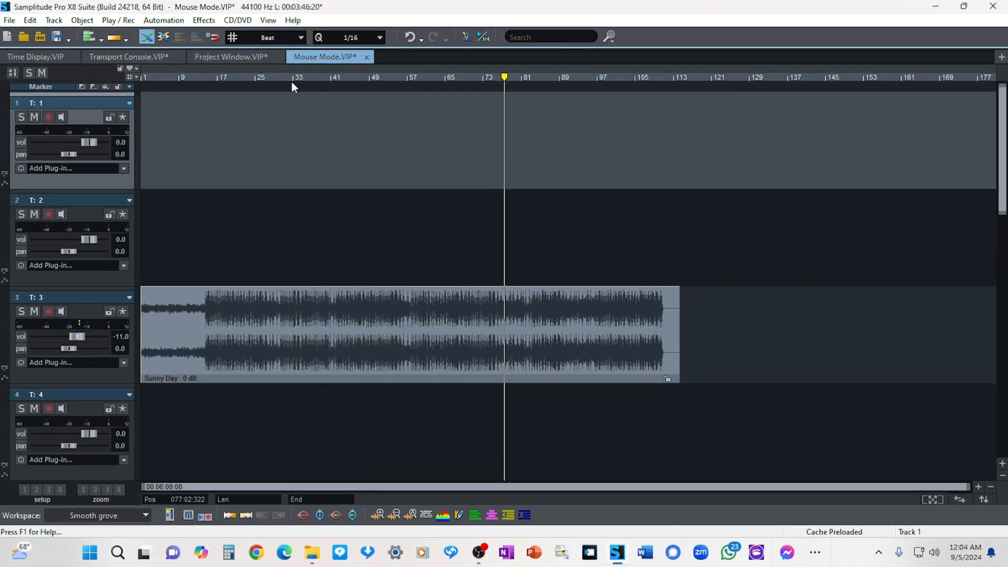
pyautogui.click(303, 113)
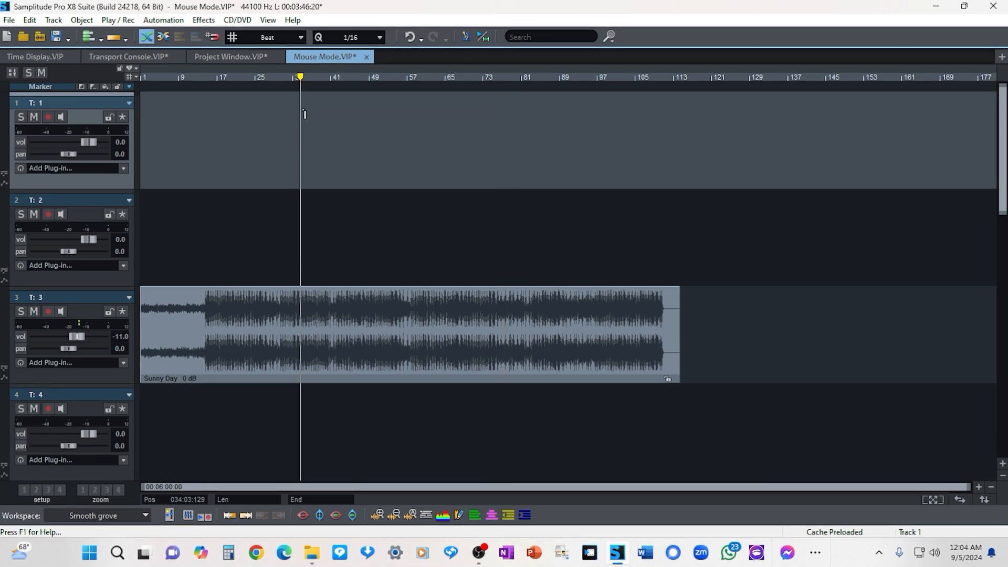
pyautogui.click(301, 85)
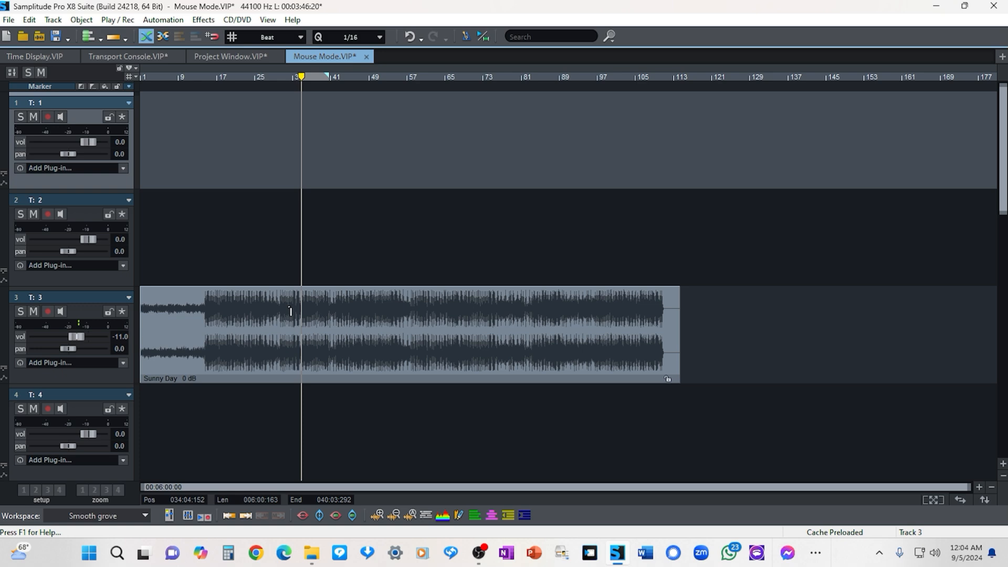
# Mark a range over the song from about bar 32 to 49, then replace it with one from about bar 53 to 73.
pyautogui.moveTo(290, 311); pyautogui.dragTo(368, 321)
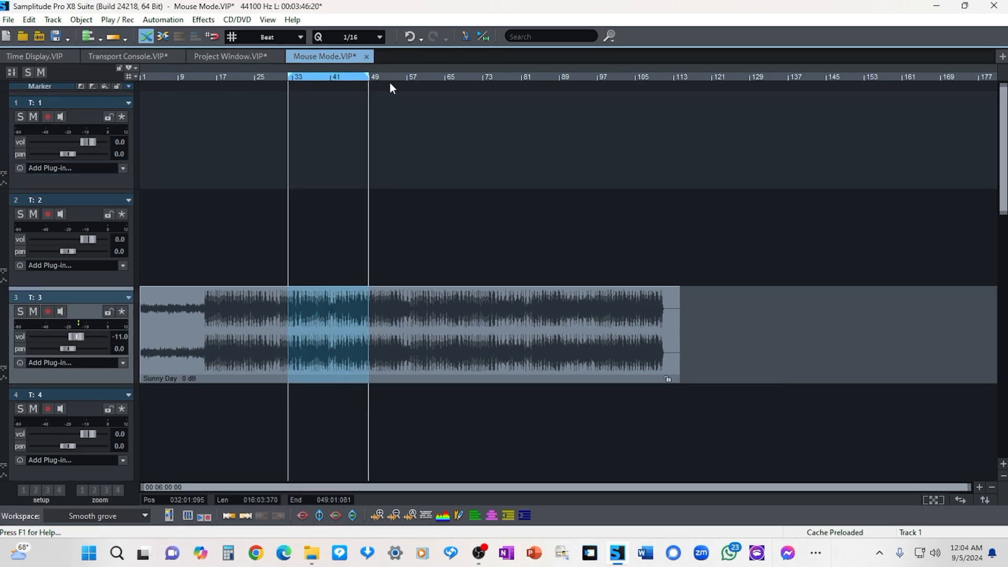
pyautogui.moveTo(390, 87); pyautogui.dragTo(483, 89)
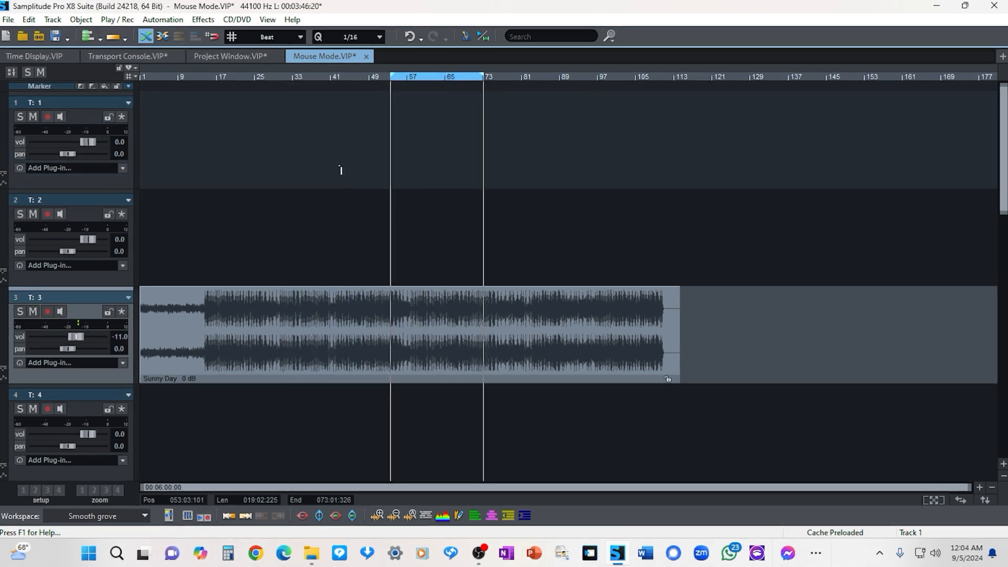
pyautogui.click(341, 238)
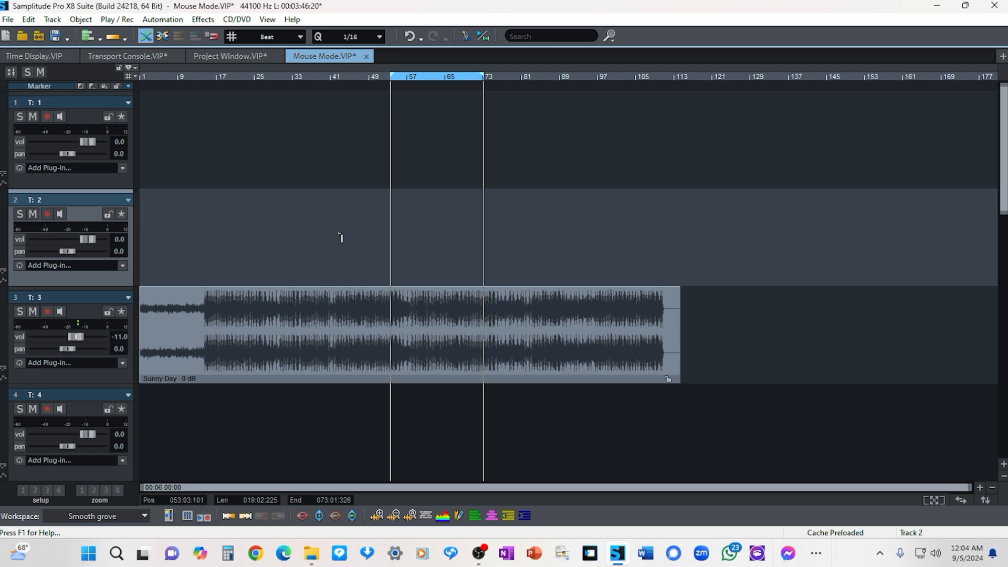
# Switch to Curve Mode and try selection frames on the Sunny Day object and the empty tracks above it.
pyautogui.rightClick(341, 237)
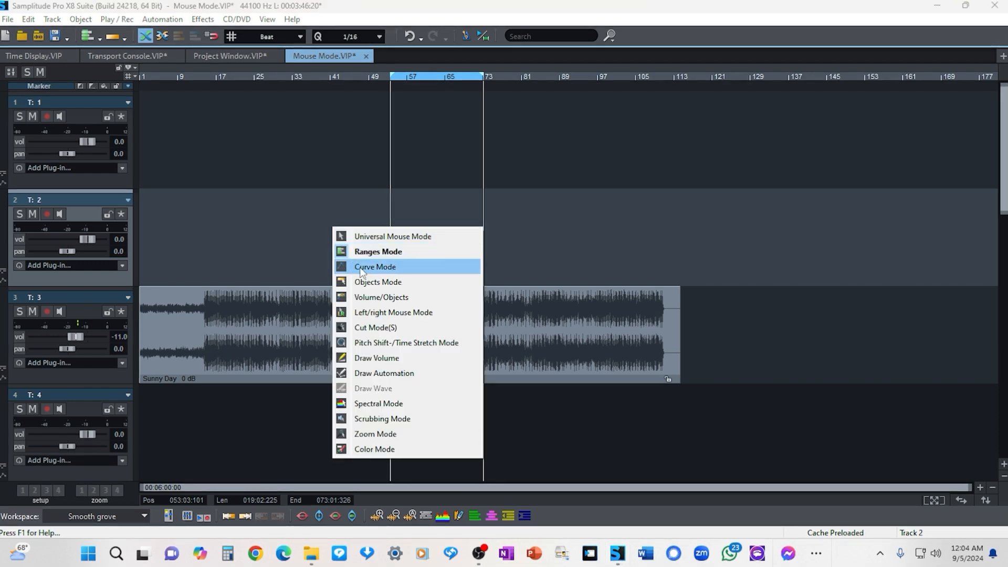
pyautogui.click(347, 265)
pyautogui.click(294, 337)
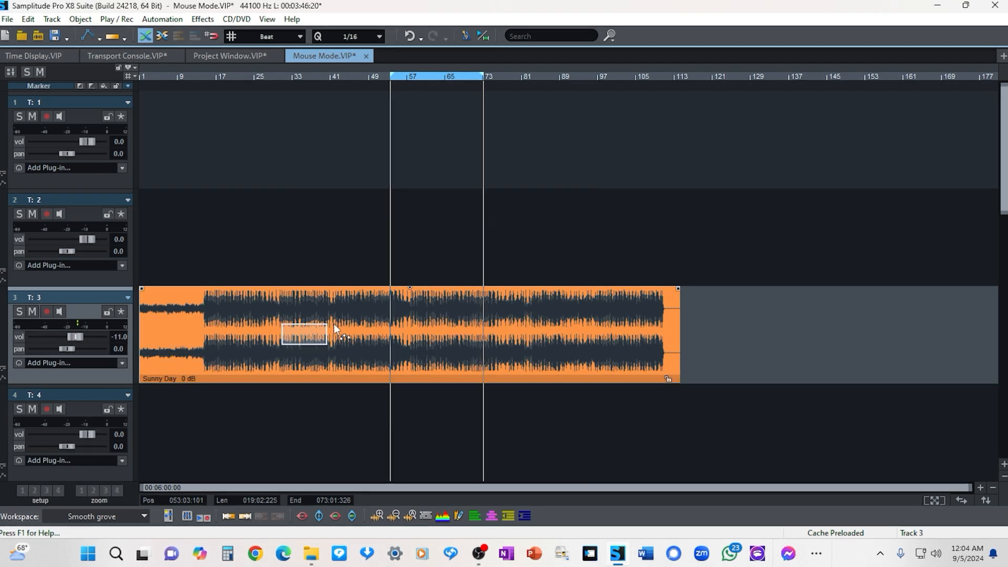
pyautogui.moveTo(334, 324); pyautogui.dragTo(353, 331)
pyautogui.moveTo(327, 227)
pyautogui.mouseDown()
pyautogui.moveTo(342, 194)
pyautogui.moveTo(355, 192)
pyautogui.mouseUp()
pyautogui.moveTo(324, 148); pyautogui.dragTo(308, 181)
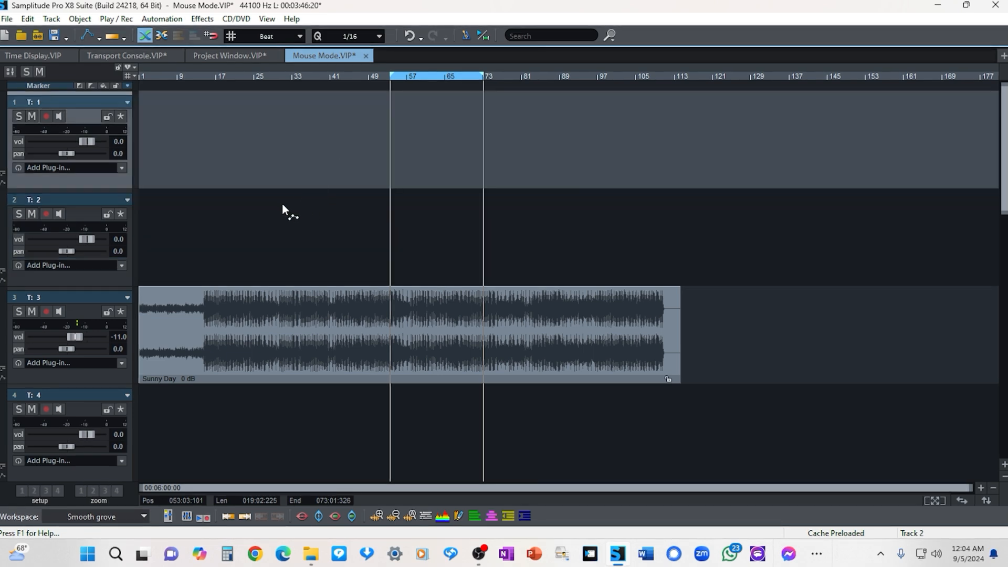
pyautogui.click(187, 337)
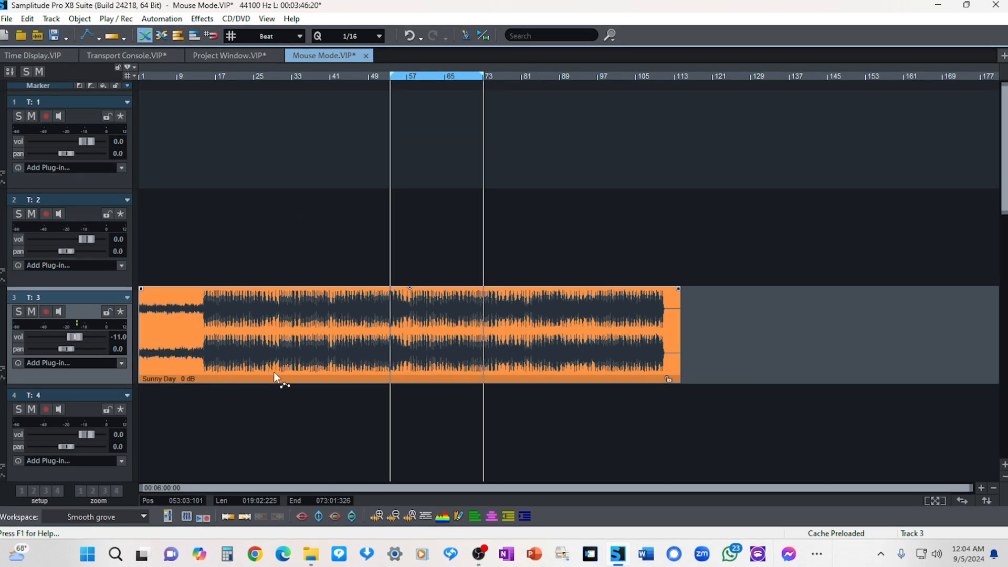
pyautogui.rightClick(298, 363)
pyautogui.click(279, 357)
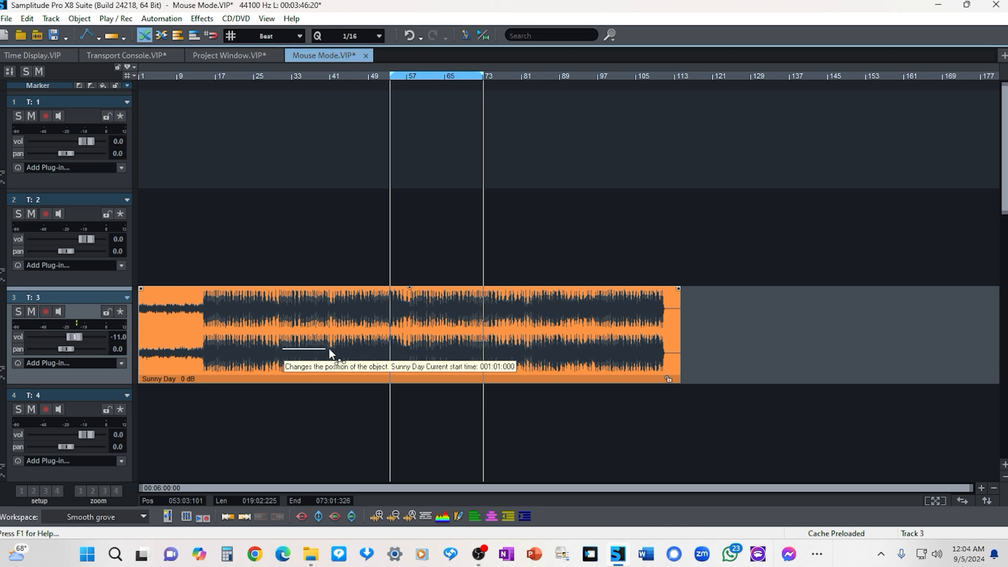
pyautogui.click(402, 227)
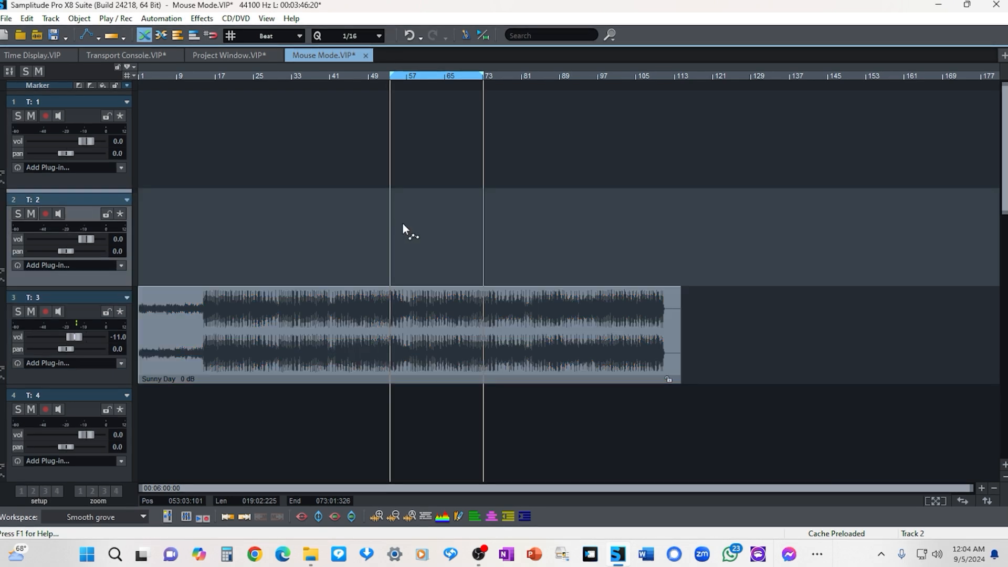
# Switch to Volume/Objects mode, then open the Object Editor for the Sunny Day object and close it again.
pyautogui.rightClick(402, 222)
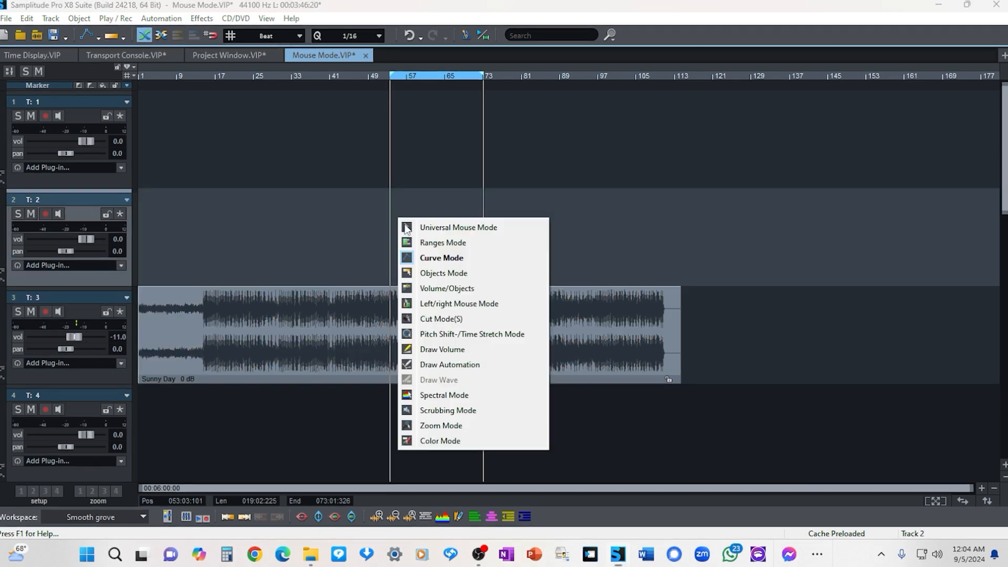
pyautogui.click(433, 288)
pyautogui.click(308, 356)
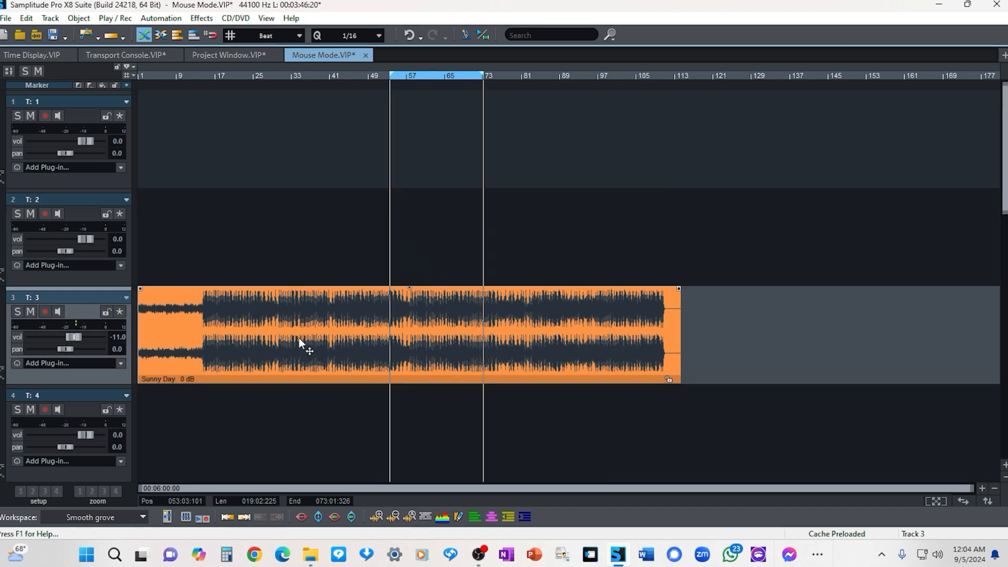
pyautogui.doubleClick(209, 330)
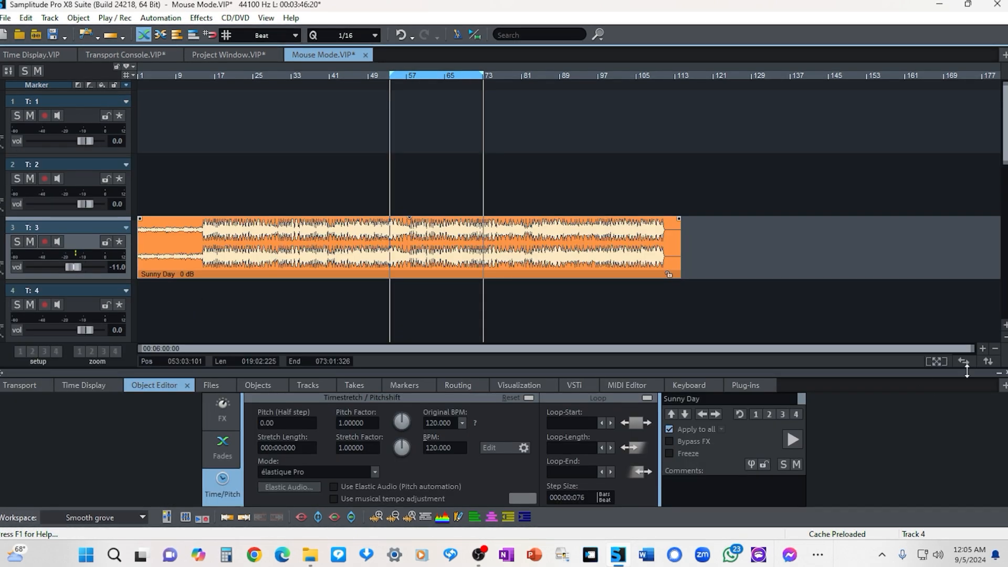
pyautogui.click(1006, 373)
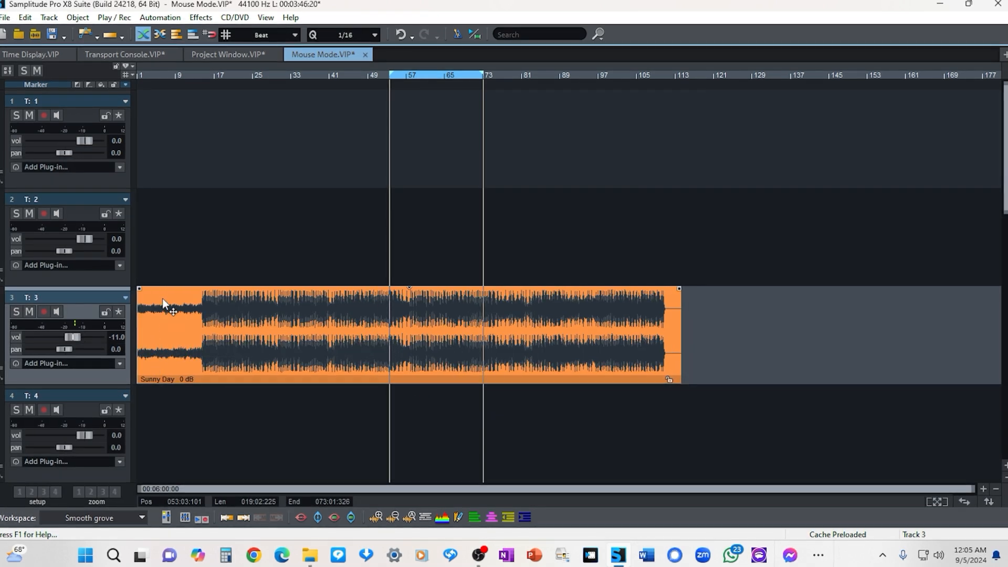
# Clear the marked time range and activate Left/right Mouse Mode with the Sunny Day object deselected.
pyautogui.moveTo(482, 78); pyautogui.dragTo(347, 84)
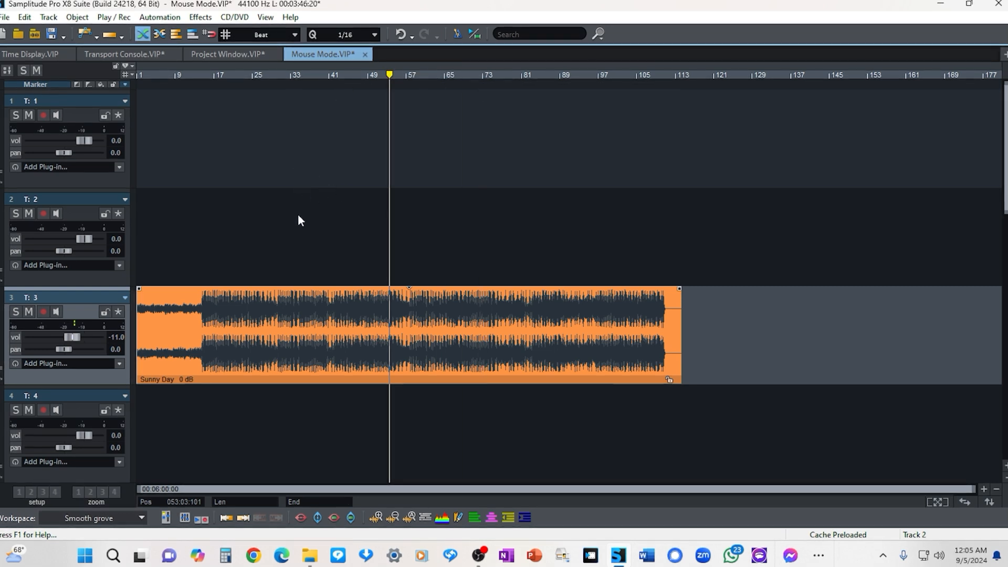
pyautogui.click(298, 233)
pyautogui.rightClick(304, 237)
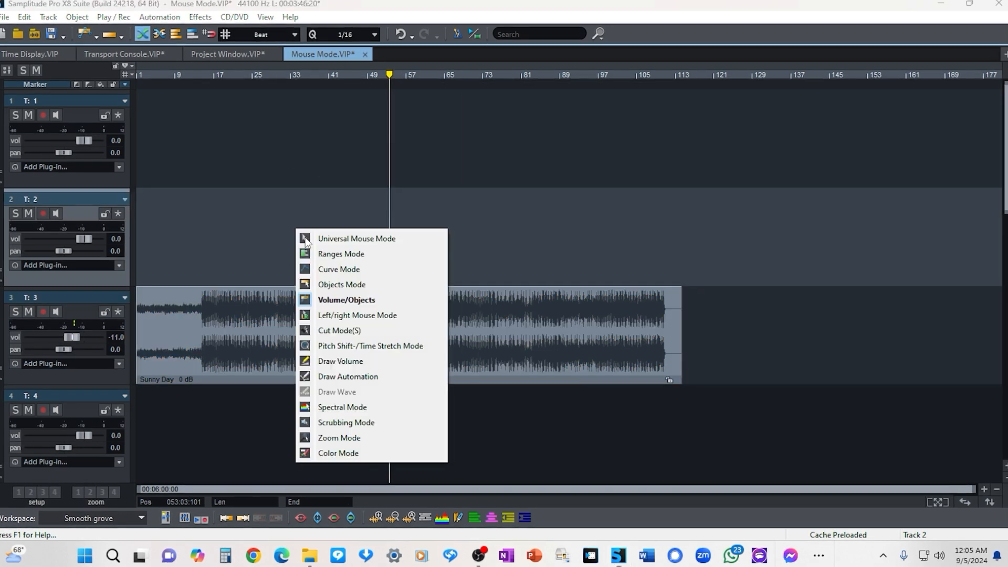
pyautogui.click(330, 315)
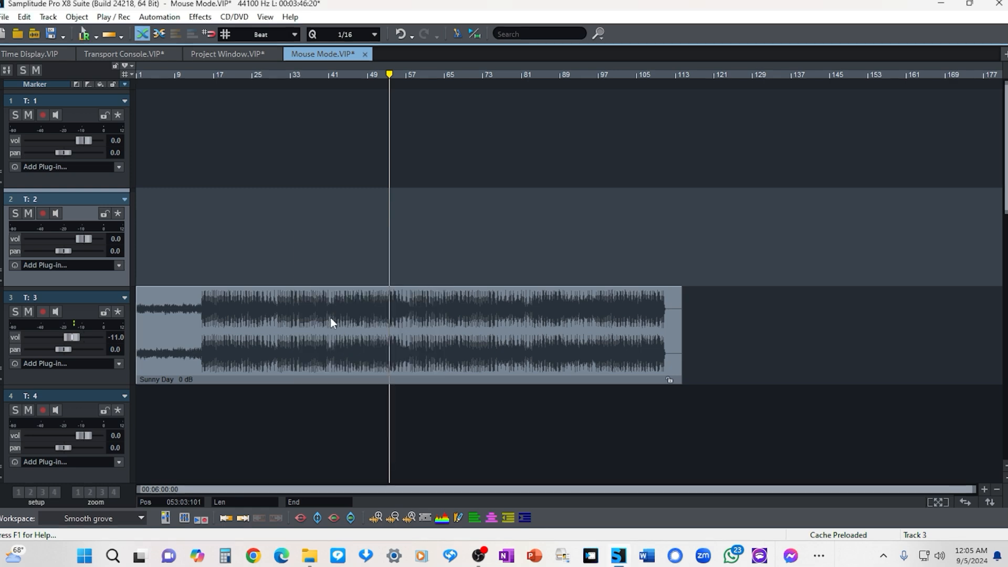
# Activate Draw Volume and draw a wavy volume curve across the whole Sunny Day object, then redraw it flatter.
pyautogui.rightClick(317, 236)
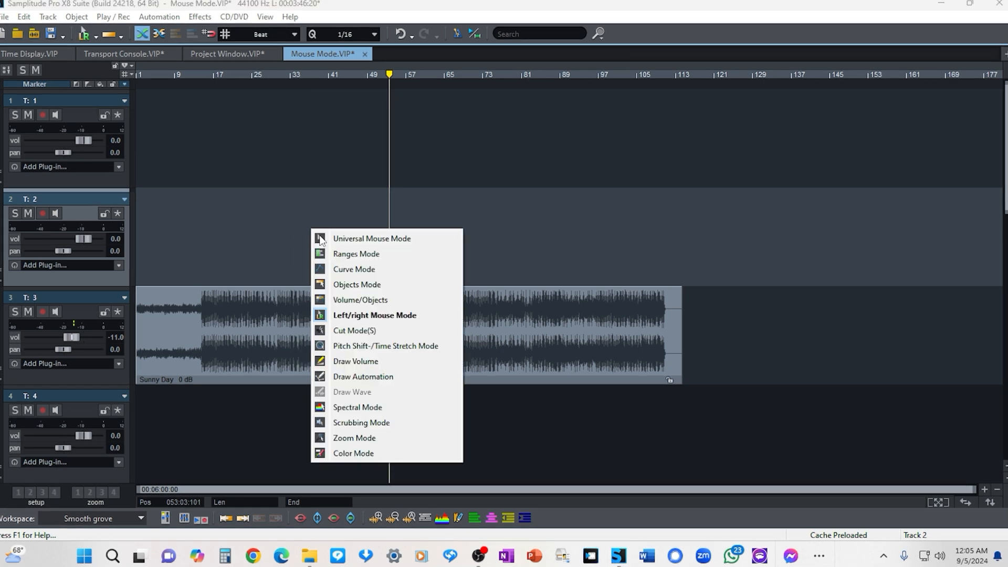
pyautogui.click(357, 362)
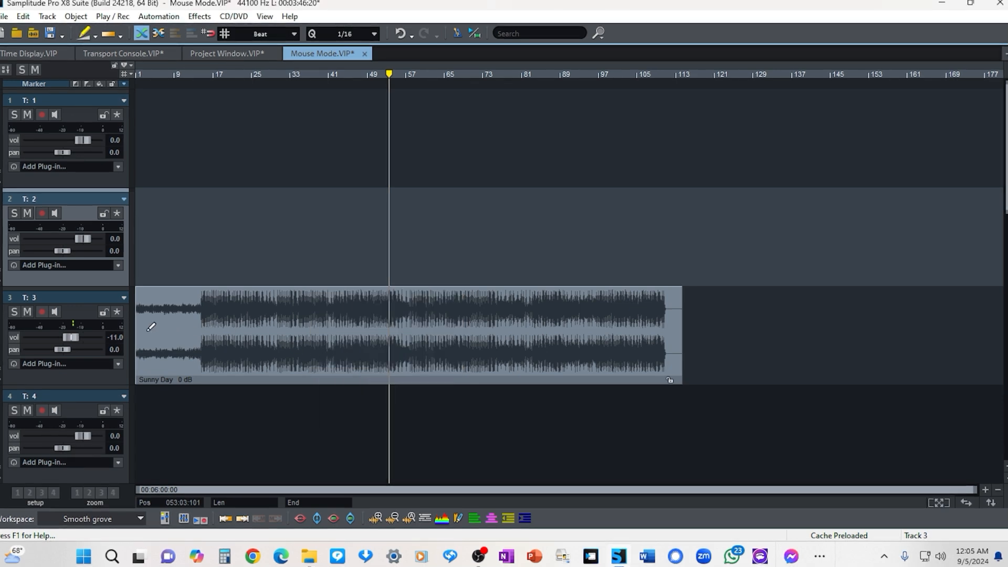
pyautogui.click(150, 305)
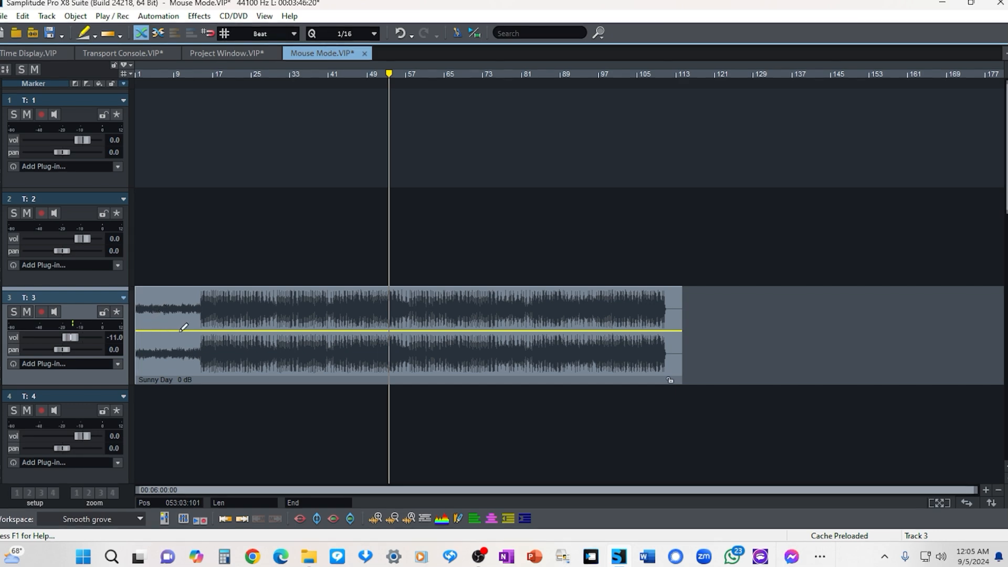
pyautogui.moveTo(185, 326)
pyautogui.mouseDown()
pyautogui.moveTo(185, 334)
pyautogui.moveTo(235, 332)
pyautogui.moveTo(315, 316)
pyautogui.moveTo(538, 338)
pyautogui.moveTo(590, 312)
pyautogui.moveTo(637, 333)
pyautogui.moveTo(693, 307)
pyautogui.mouseUp()
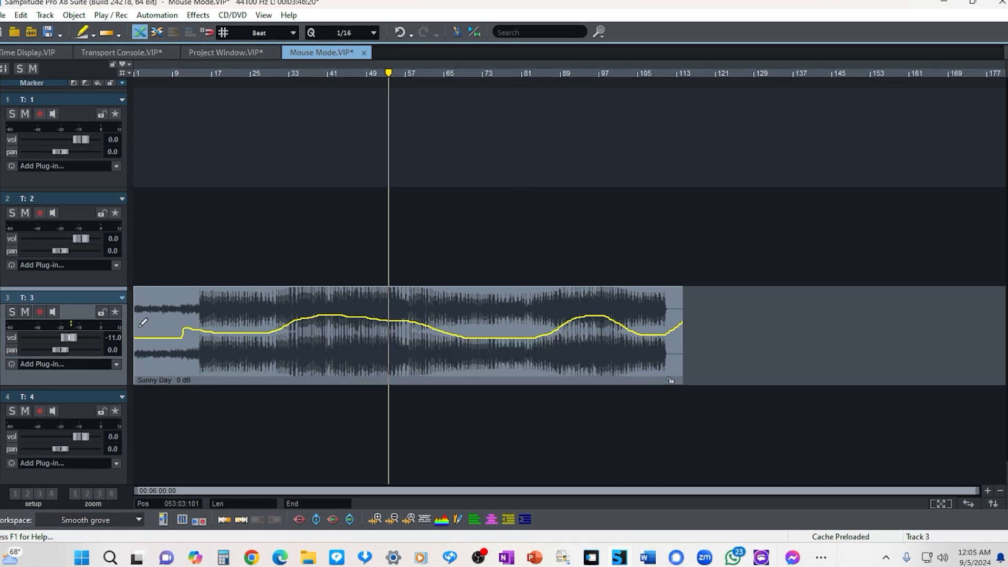
pyautogui.moveTo(138, 329)
pyautogui.mouseDown()
pyautogui.moveTo(553, 328)
pyautogui.moveTo(365, 333)
pyautogui.moveTo(520, 334)
pyautogui.moveTo(678, 325)
pyautogui.moveTo(681, 316)
pyautogui.mouseUp()
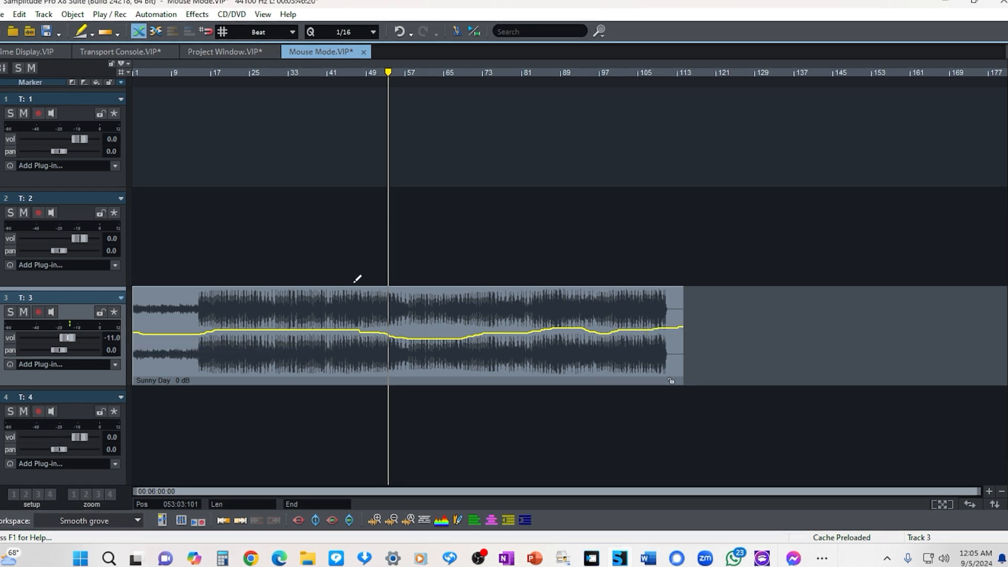
# Activate Color Mode and color the Sunny Day object on track 3 blue.
pyautogui.rightClick(393, 220)
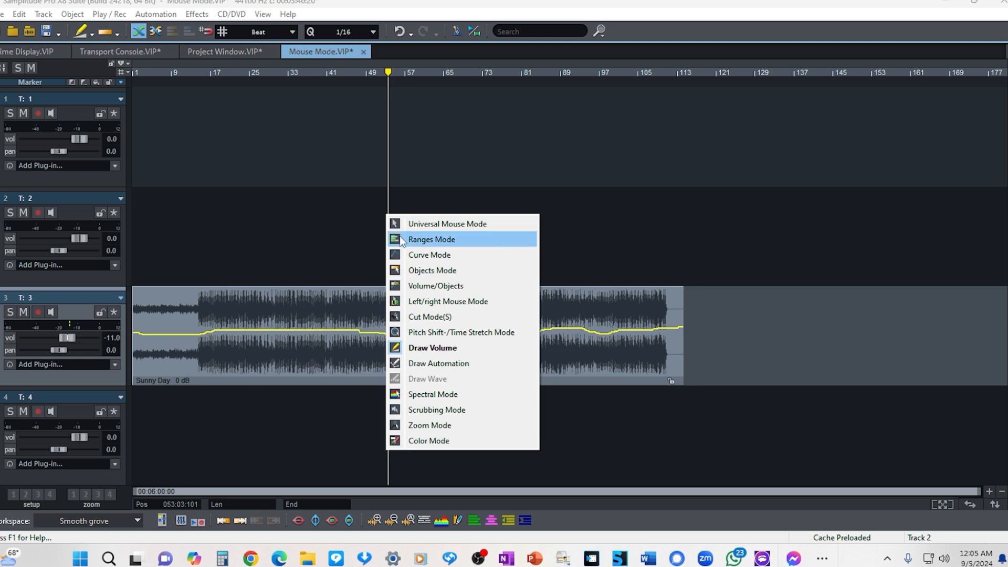
pyautogui.click(420, 441)
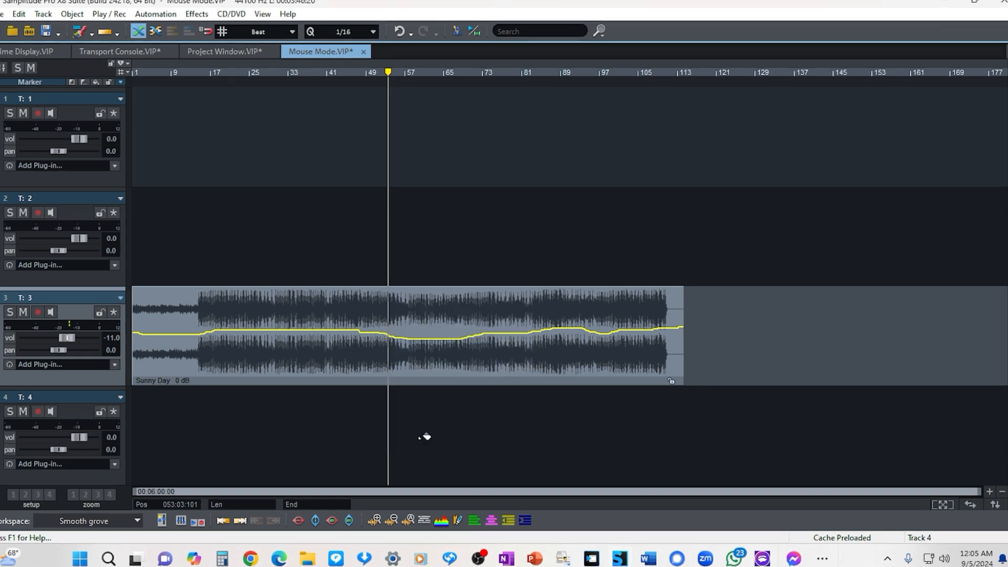
pyautogui.click(355, 354)
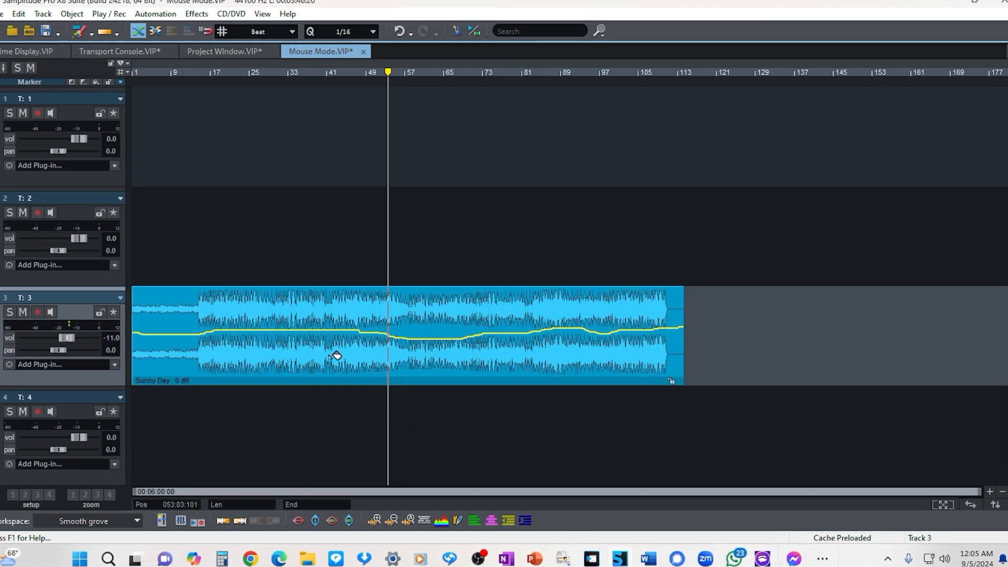
# Apply the blue color 11 to the Sunny Day object several more times in Color Mode, then view the available colors and palettes.
pyautogui.moveTo(330, 359); pyautogui.dragTo(527, 364)
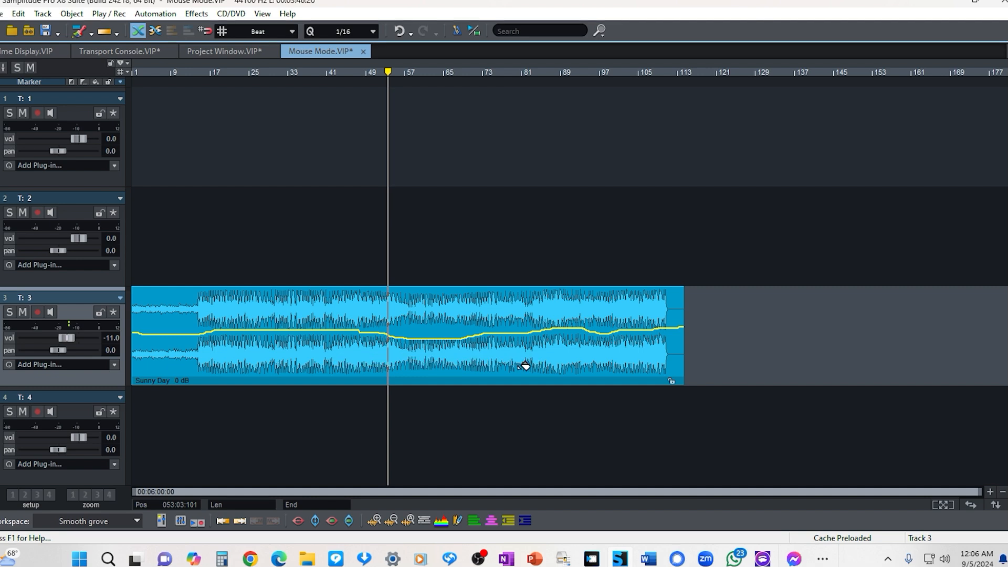
pyautogui.click(266, 308)
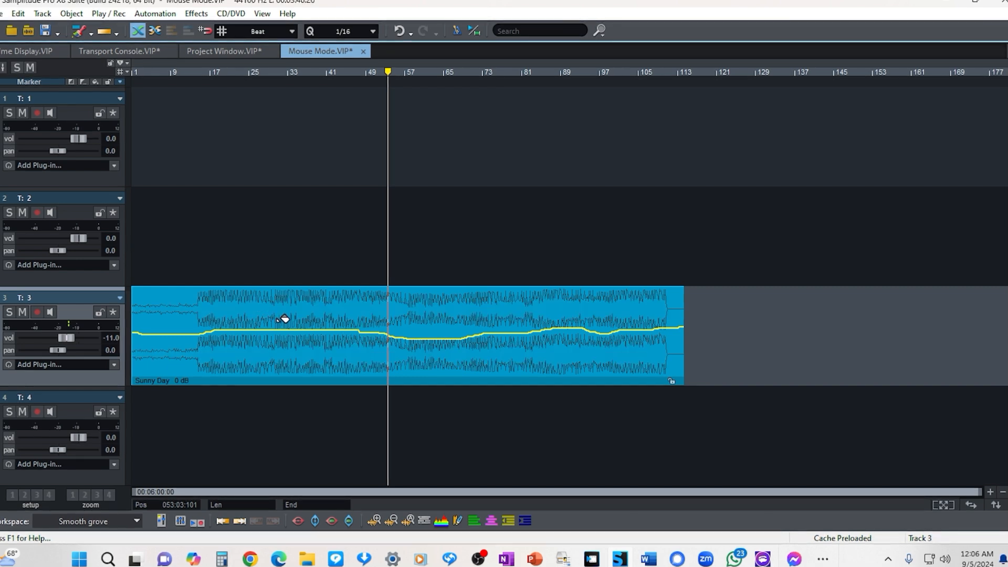
pyautogui.click(369, 360)
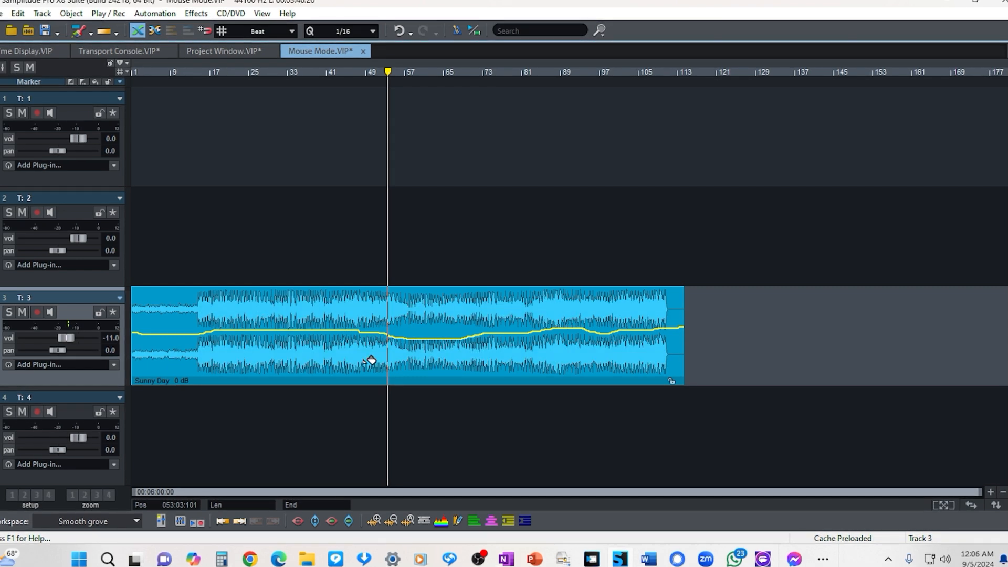
pyautogui.moveTo(336, 340); pyautogui.dragTo(416, 403)
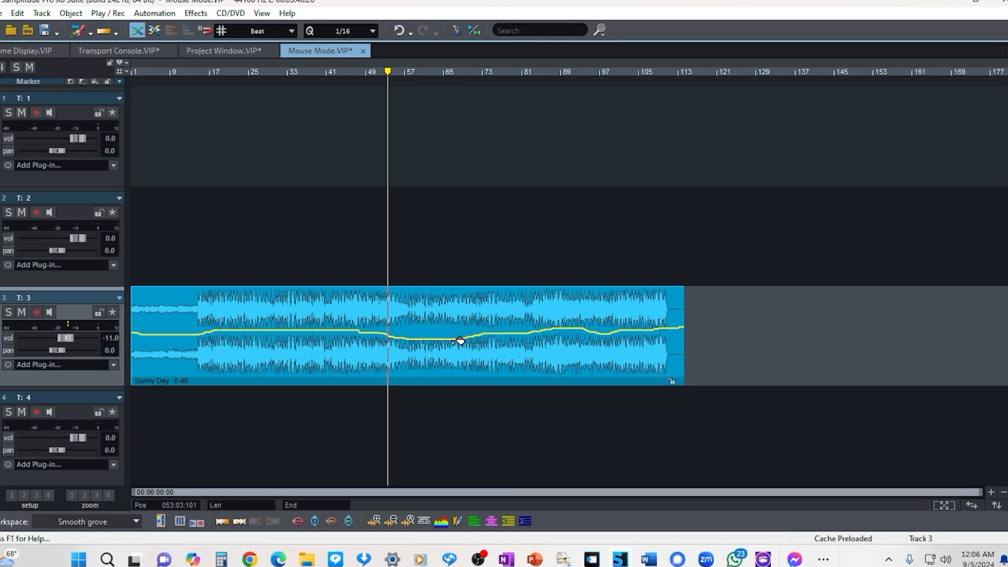
pyautogui.click(450, 350)
pyautogui.click(449, 350)
pyautogui.click(451, 350)
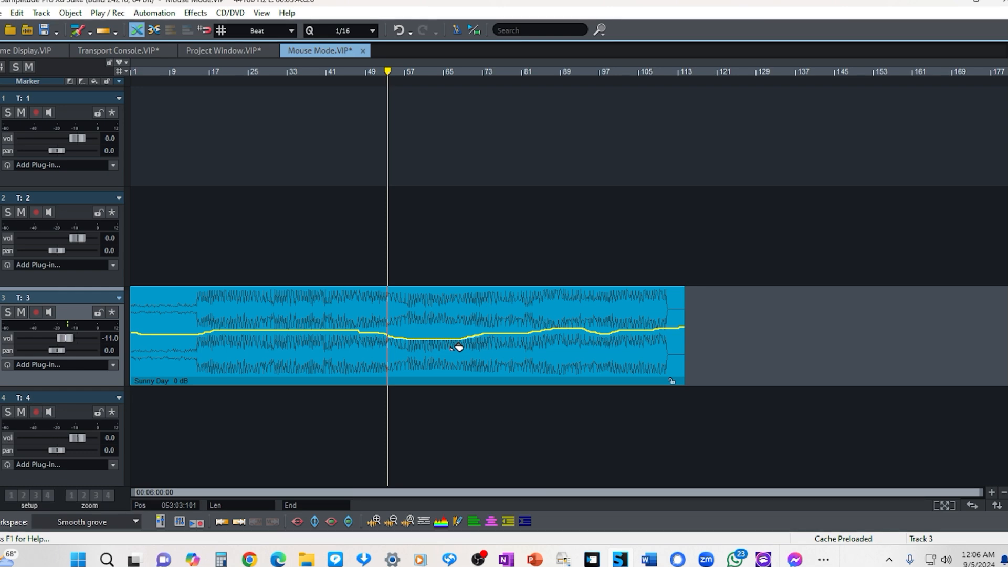
pyautogui.click(439, 361)
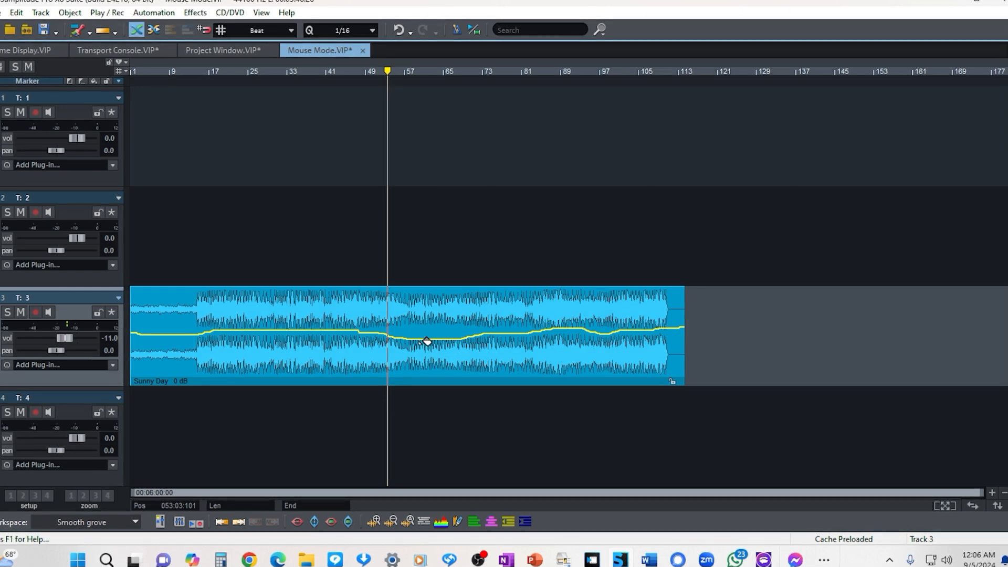
pyautogui.rightClick(413, 347)
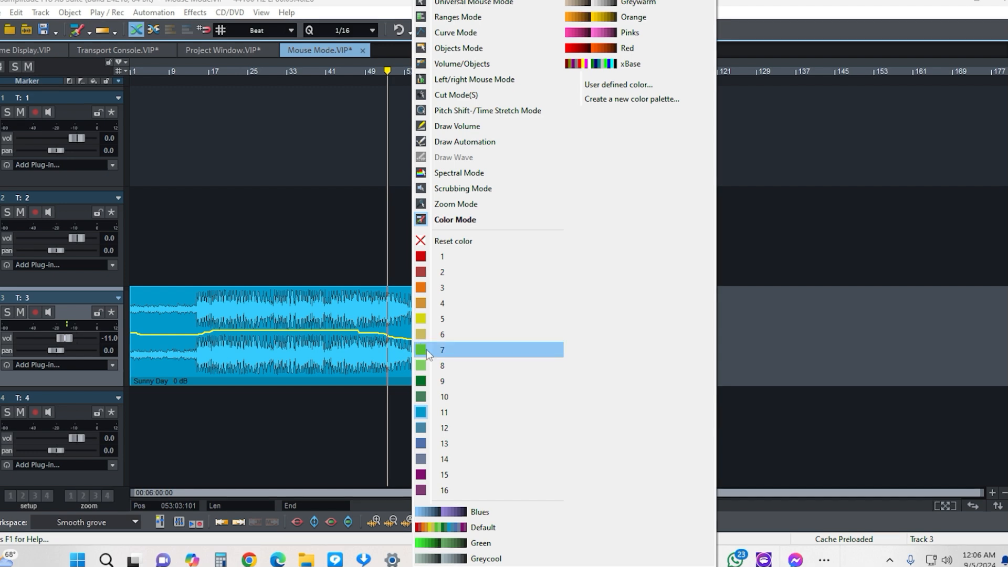
pyautogui.click(435, 361)
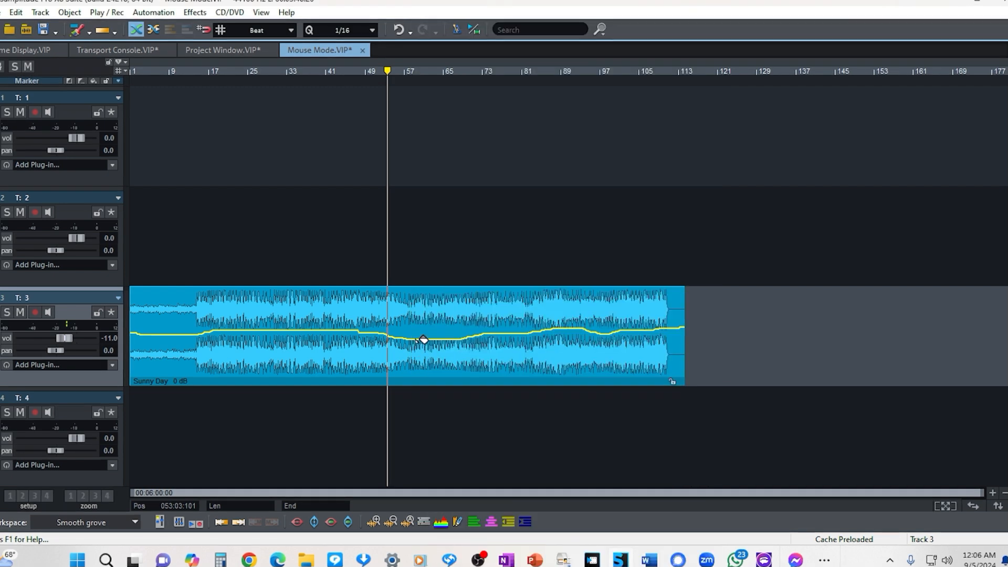
pyautogui.click(425, 333)
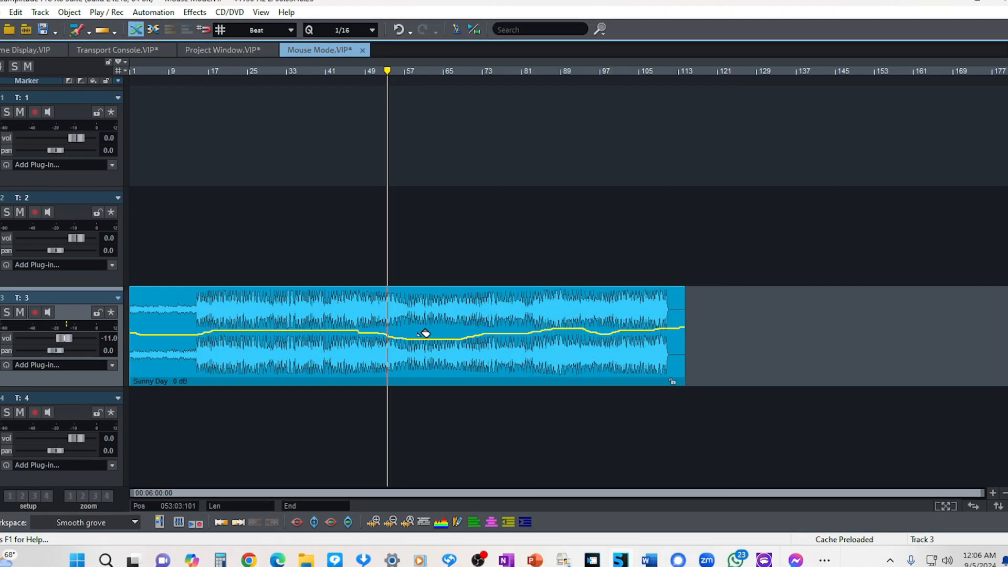
# Activate Zoom Mode and zoom in on the Sunny Day object in three successive stages, down to around bar 57.
pyautogui.rightClick(411, 360)
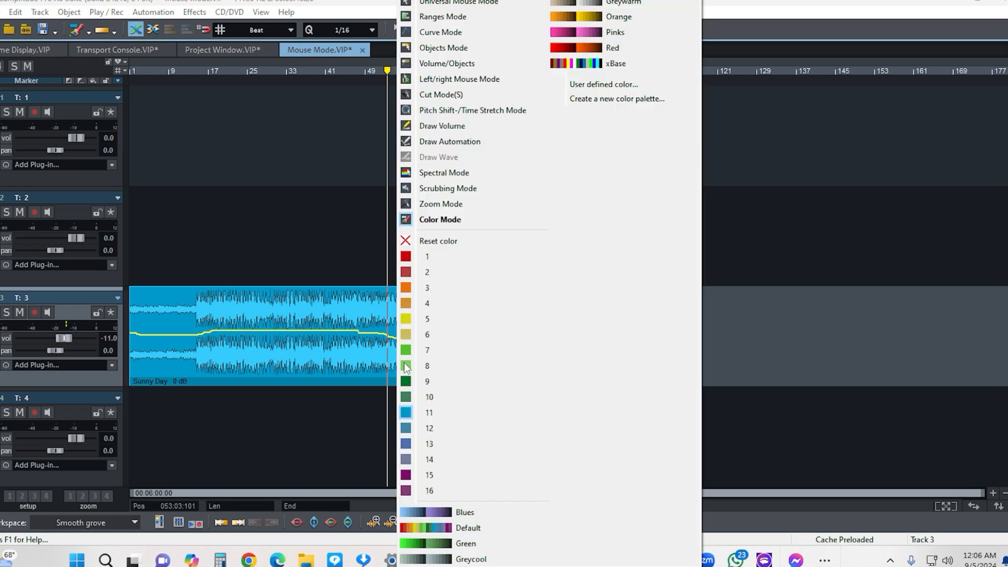
pyautogui.click(439, 204)
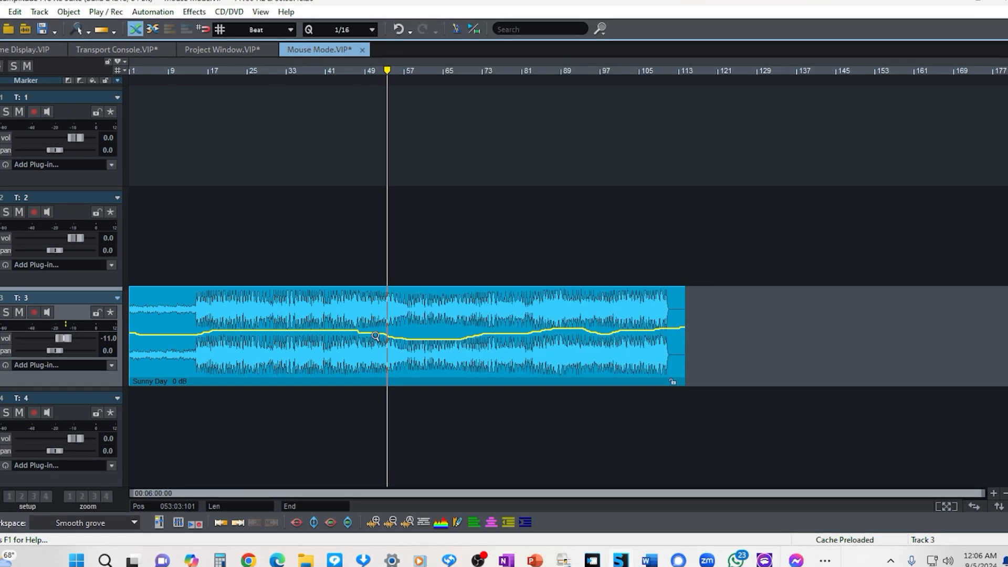
pyautogui.moveTo(317, 311); pyautogui.dragTo(488, 375)
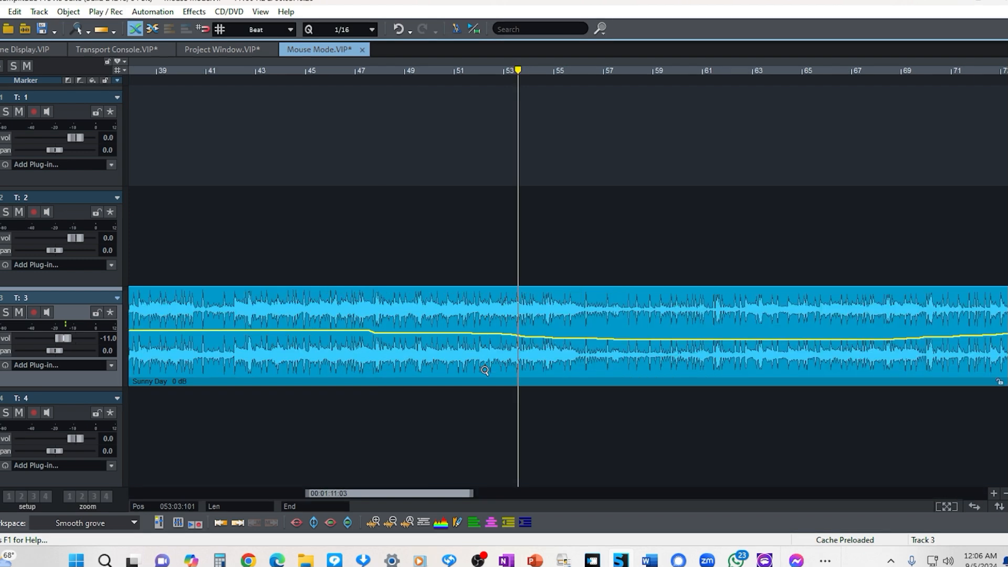
pyautogui.moveTo(562, 300); pyautogui.dragTo(694, 398)
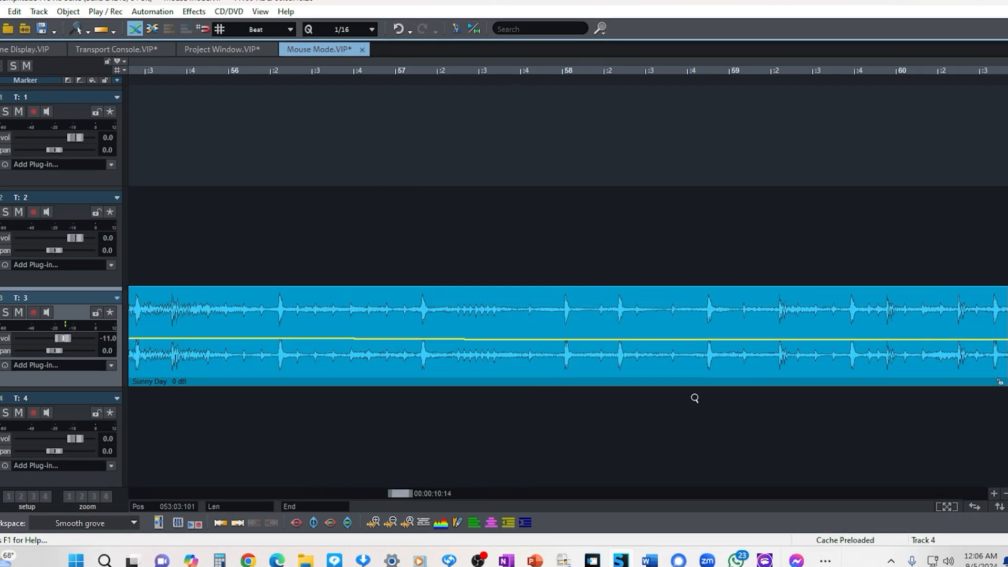
pyautogui.moveTo(388, 294); pyautogui.dragTo(475, 371)
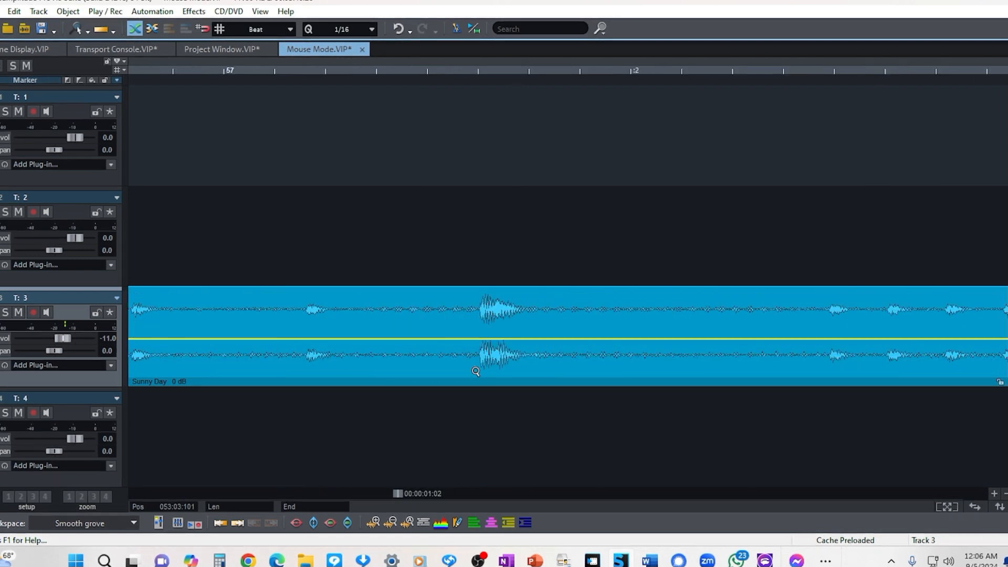
# Zoom back out in stages until the whole Sunny Day object fits in the view.
pyautogui.rightClick(460, 345)
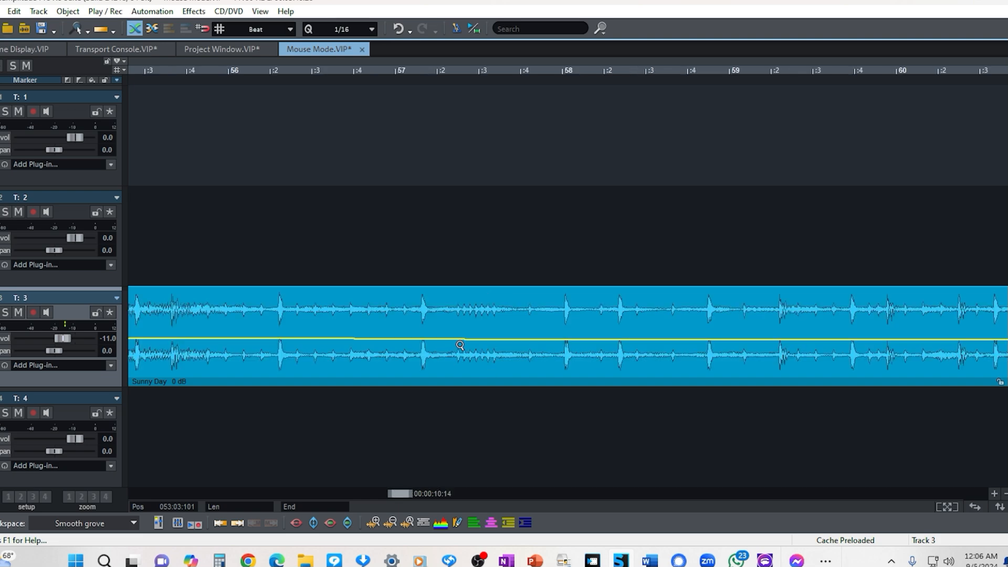
pyautogui.rightClick(493, 357)
pyautogui.rightClick(486, 338)
pyautogui.rightClick(486, 339)
pyautogui.rightClick(486, 339)
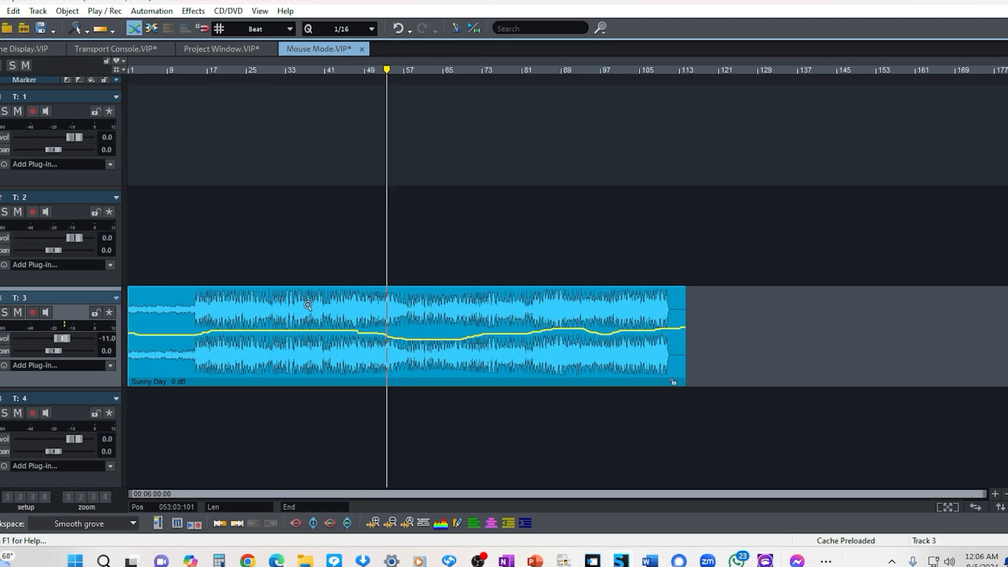
# Zoom in on the Sunny Day object around bar 44 with Zoom Mode, then return to the full-length view.
pyautogui.moveTo(308, 305); pyautogui.dragTo(455, 377)
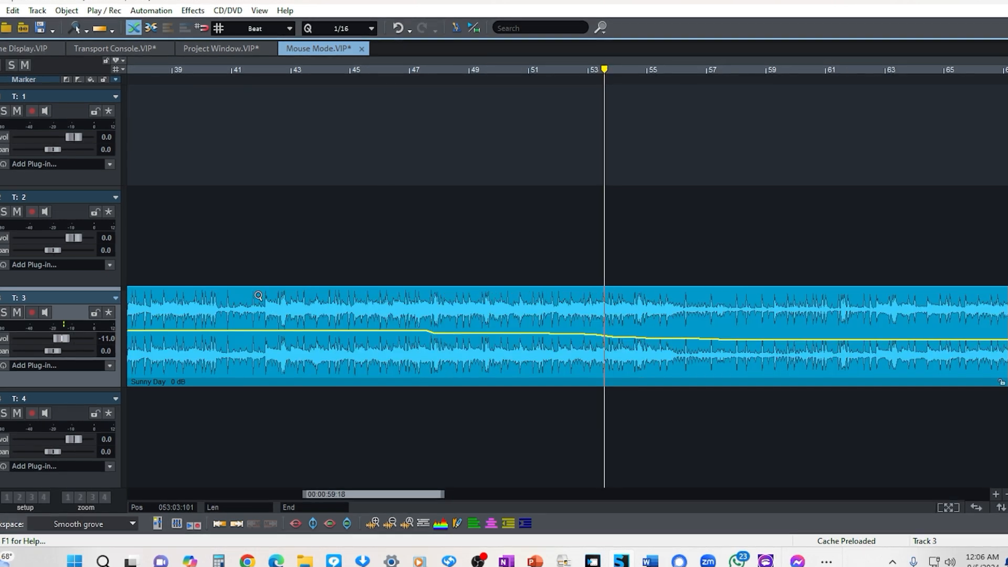
pyautogui.moveTo(258, 295); pyautogui.dragTo(461, 368)
pyautogui.moveTo(351, 291); pyautogui.dragTo(521, 389)
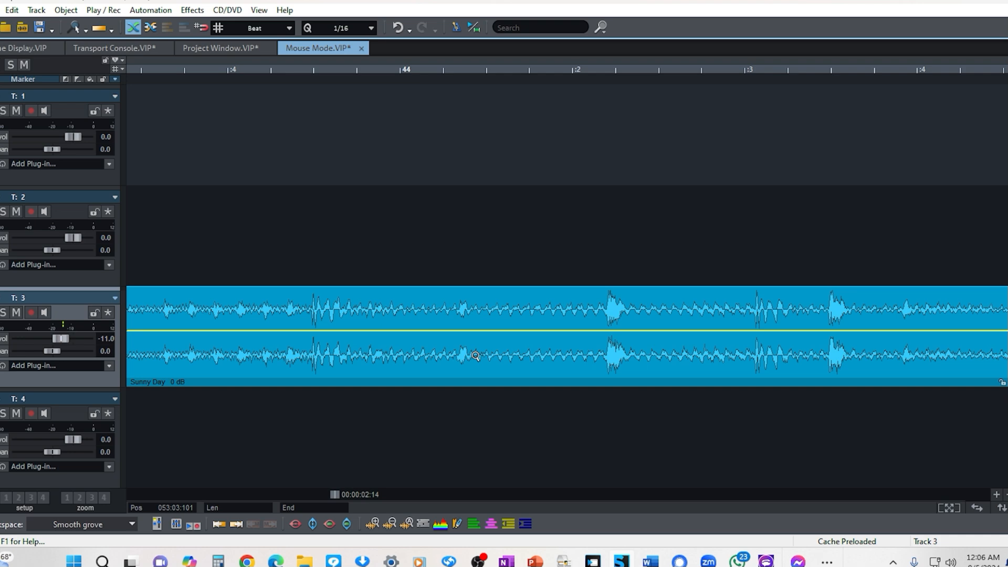
pyautogui.scroll(-10, 448, 337)
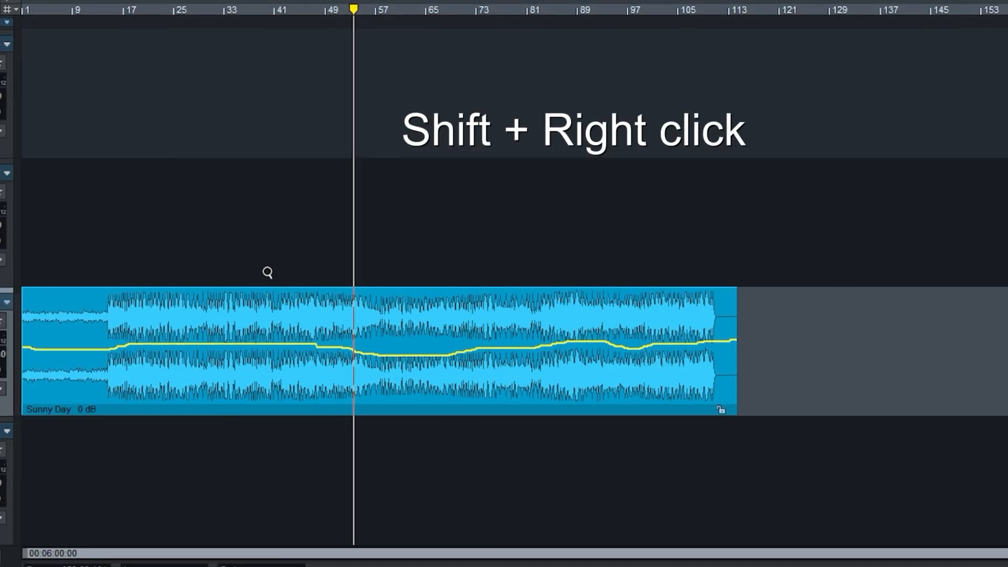
# Bring up the list of mouse modes over the empty arrangement area, dismiss it, then reopen it and activate Spectral Mode.
pyautogui.keyDown('shift'); pyautogui.rightClick(328, 258); pyautogui.keyUp('shift')
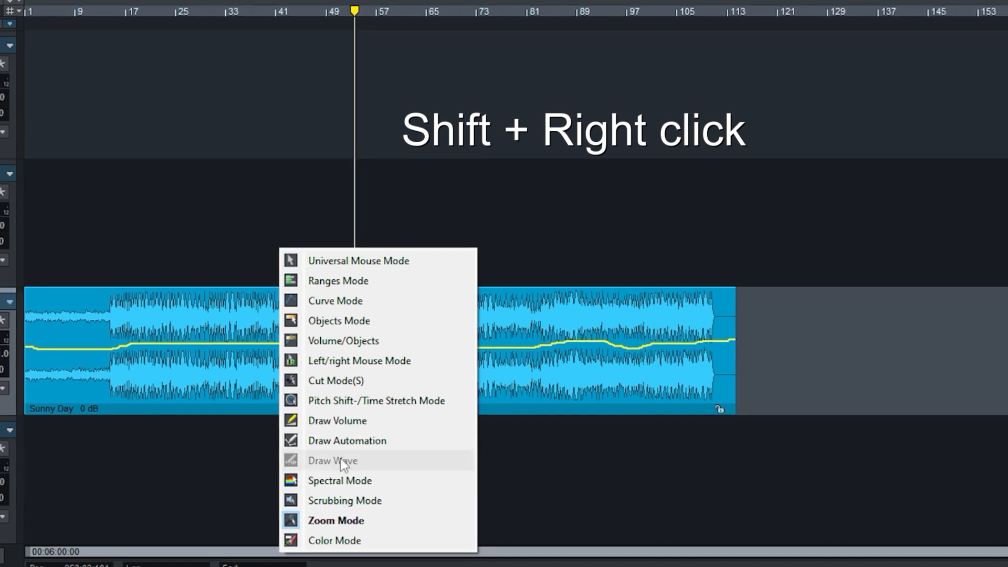
pyautogui.click(209, 218)
pyautogui.keyDown('shift'); pyautogui.rightClick(208, 235); pyautogui.keyUp('shift')
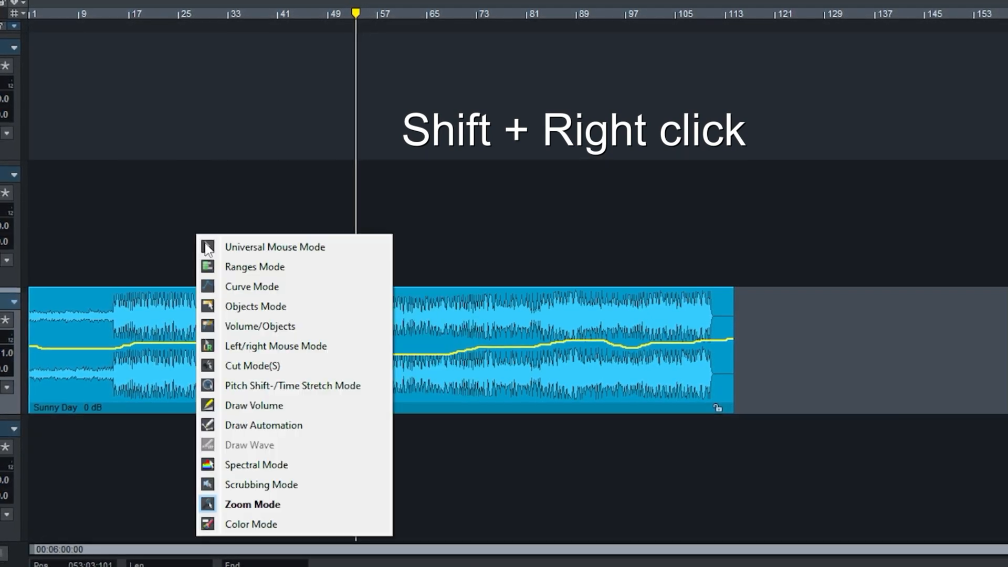
pyautogui.click(256, 465)
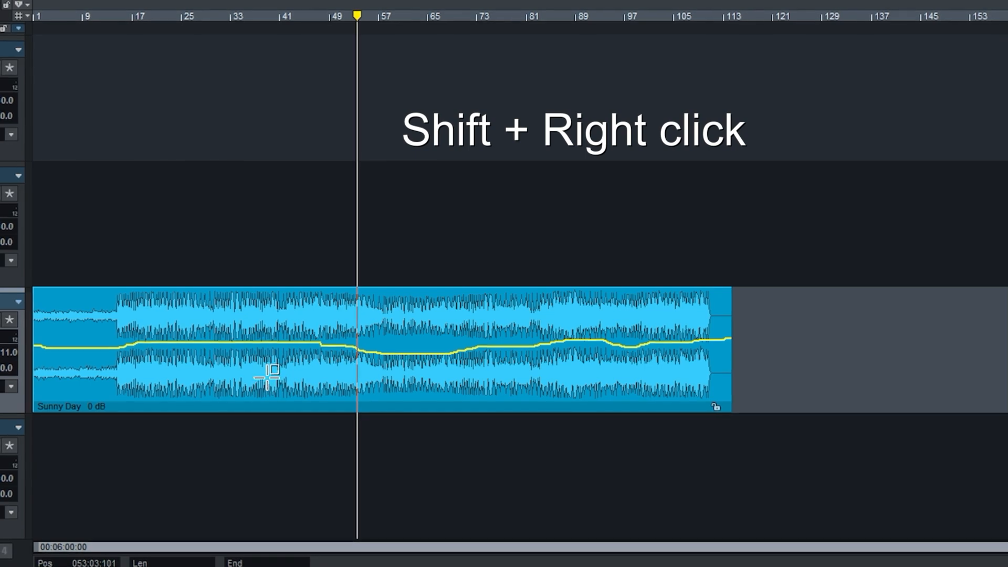
# Mark a spectral selection near bar 17 of the Sunny Day object and another near bar 14, discarding each one.
pyautogui.click(140, 377)
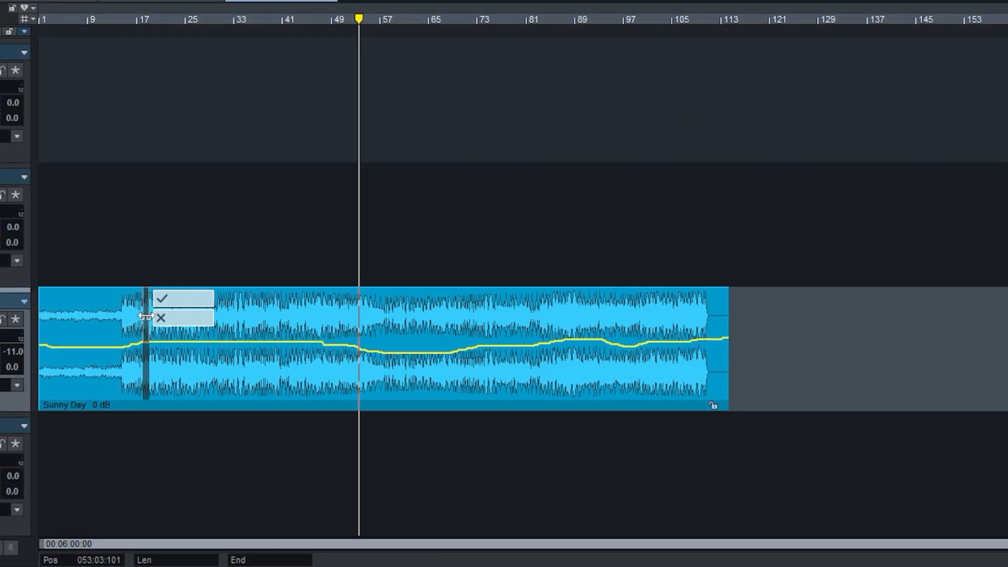
pyautogui.click(161, 319)
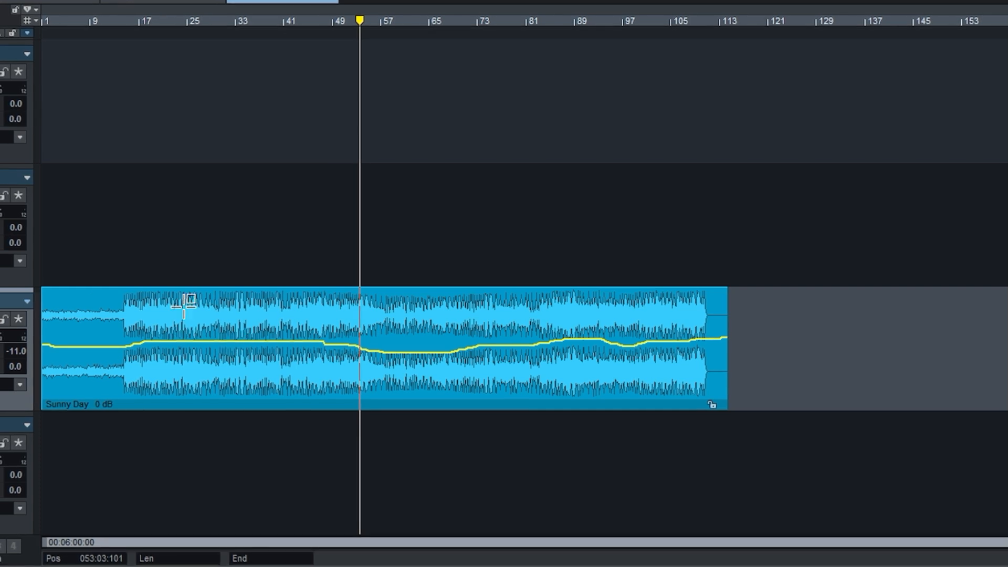
pyautogui.moveTo(116, 321); pyautogui.dragTo(308, 353)
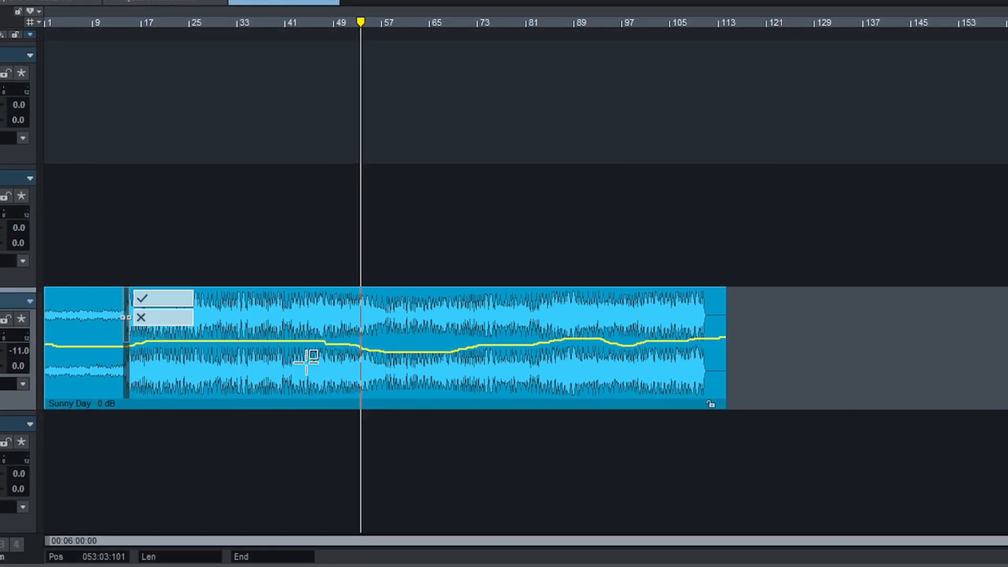
pyautogui.click(159, 320)
# Place a spectral selection near bar 31 of the Sunny Day object, shift it slightly earlier, discard it and toggle the object's selection.
pyautogui.click(229, 349)
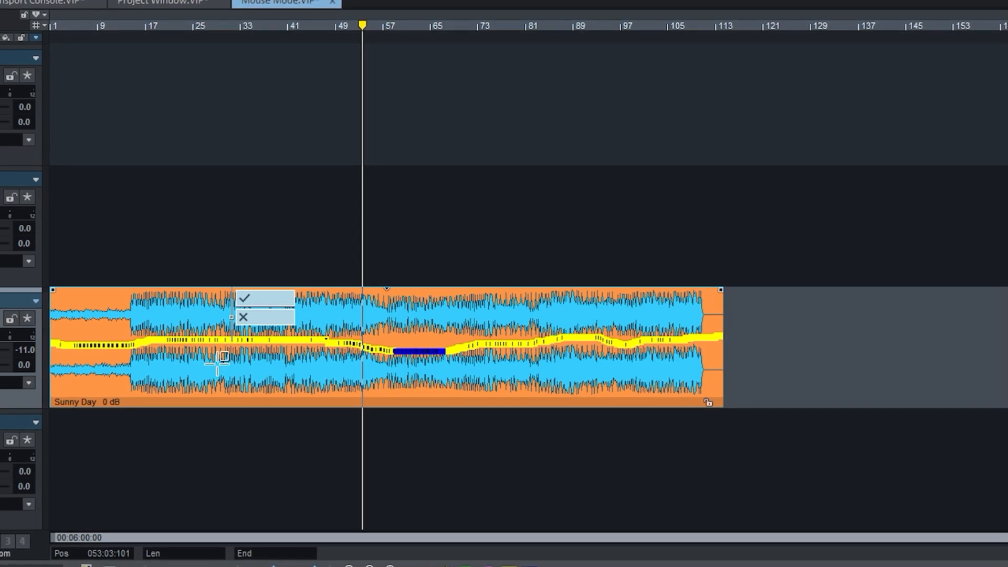
pyautogui.moveTo(231, 348); pyautogui.dragTo(217, 362)
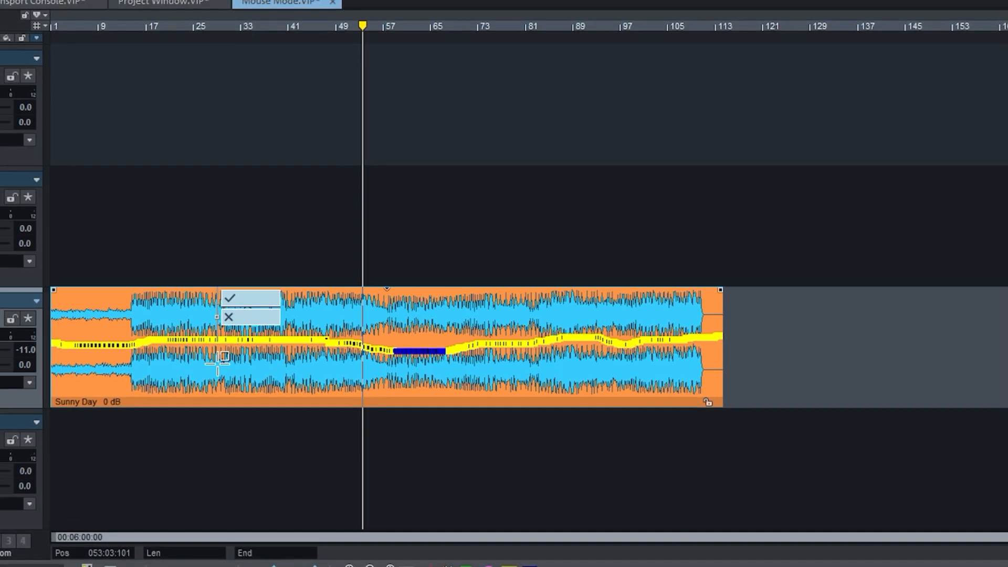
pyautogui.click(228, 316)
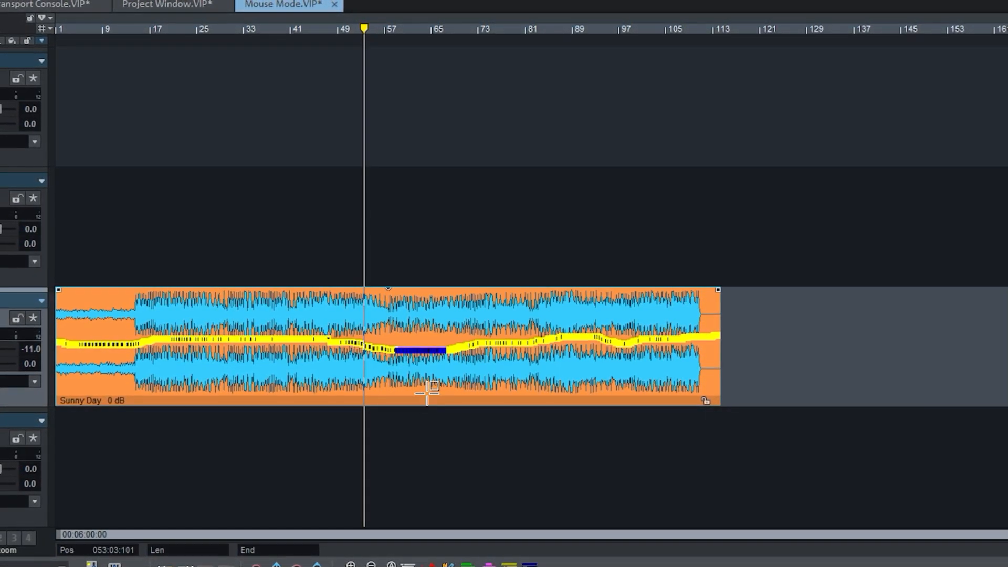
pyautogui.click(155, 371)
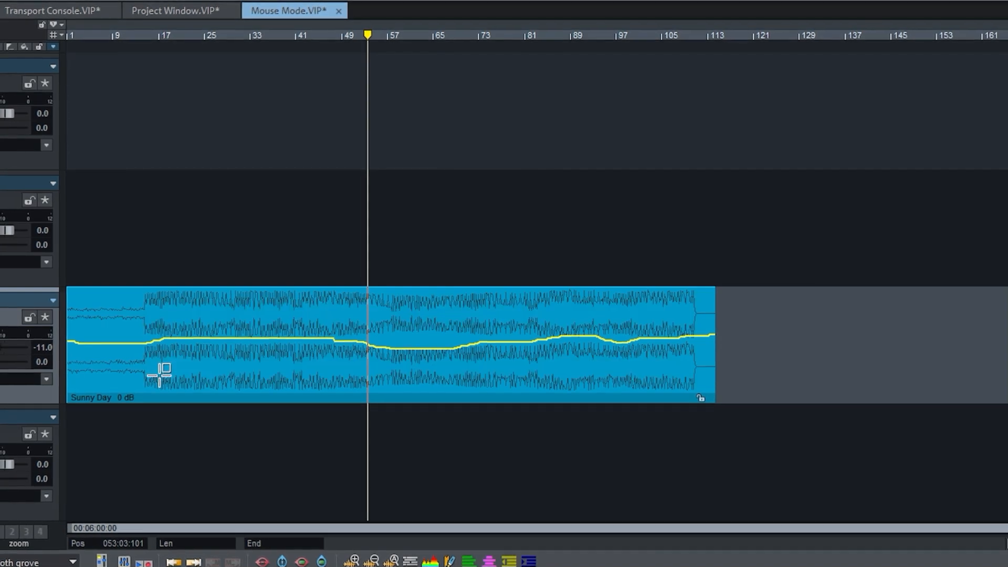
pyautogui.click(160, 372)
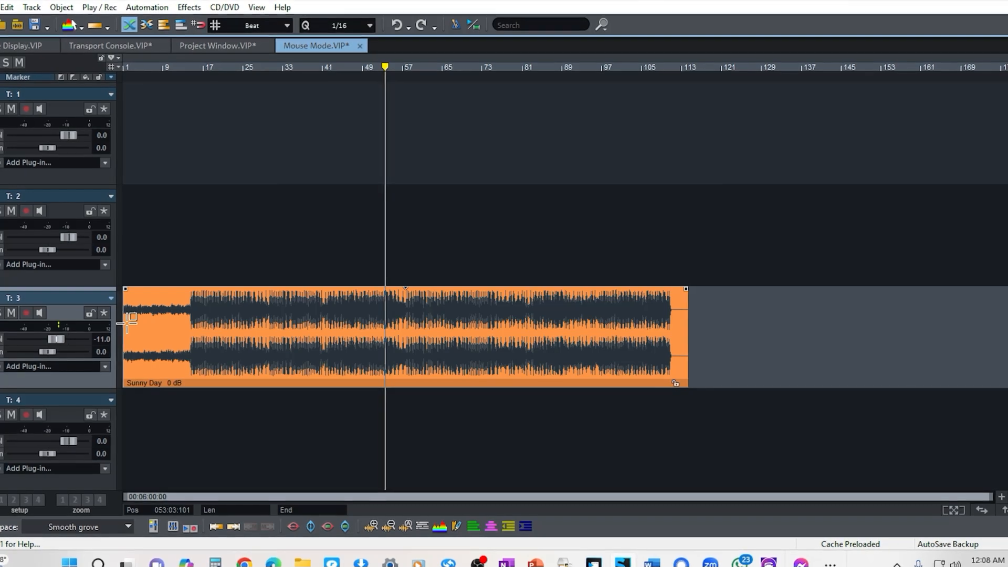
# Bring up the list of mouse modes over the empty area of track 2 and activate Universal Mouse Mode.
pyautogui.press('super')
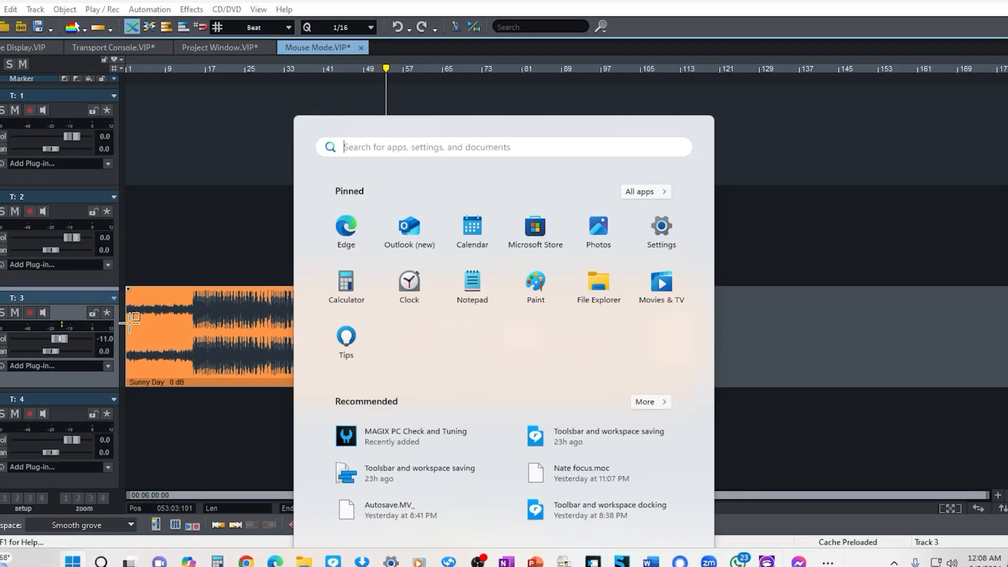
pyautogui.click(700, 2)
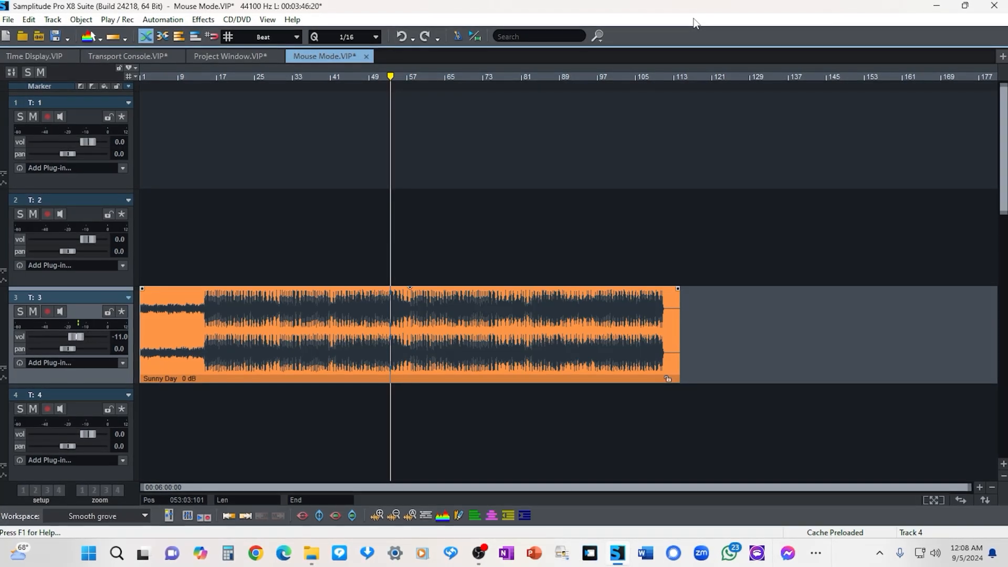
pyautogui.rightClick(694, 23)
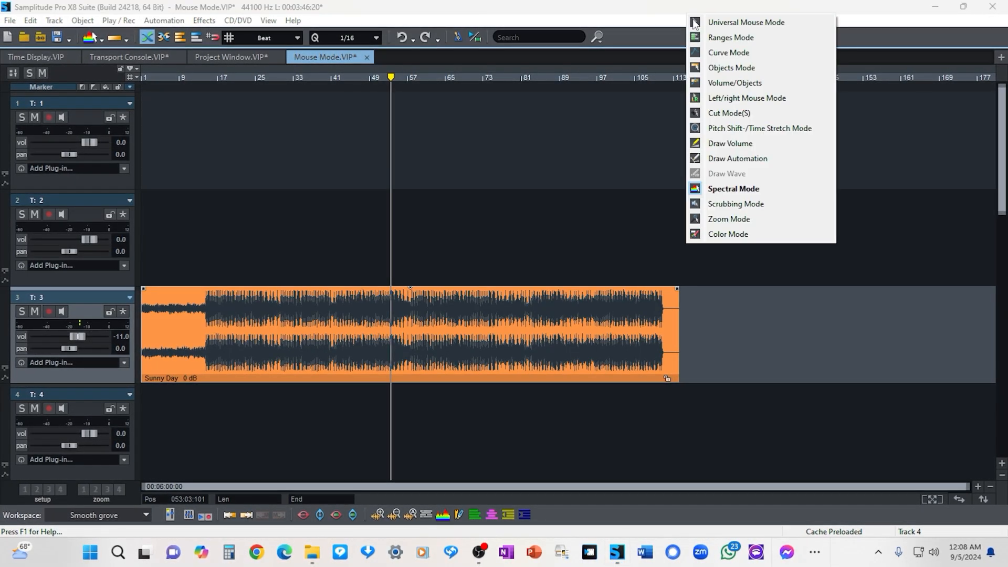
pyautogui.click(417, 244)
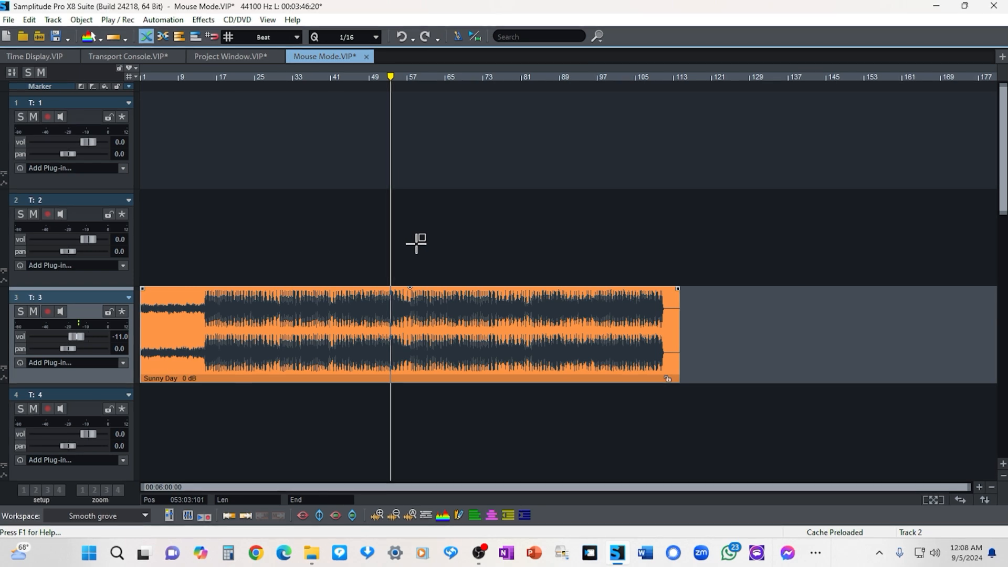
pyautogui.rightClick(415, 242)
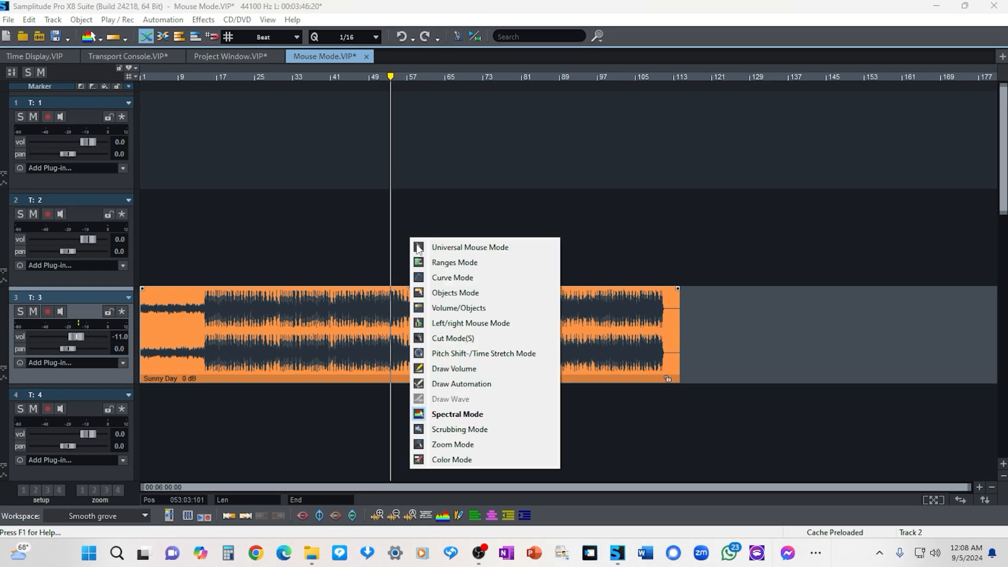
pyautogui.click(483, 247)
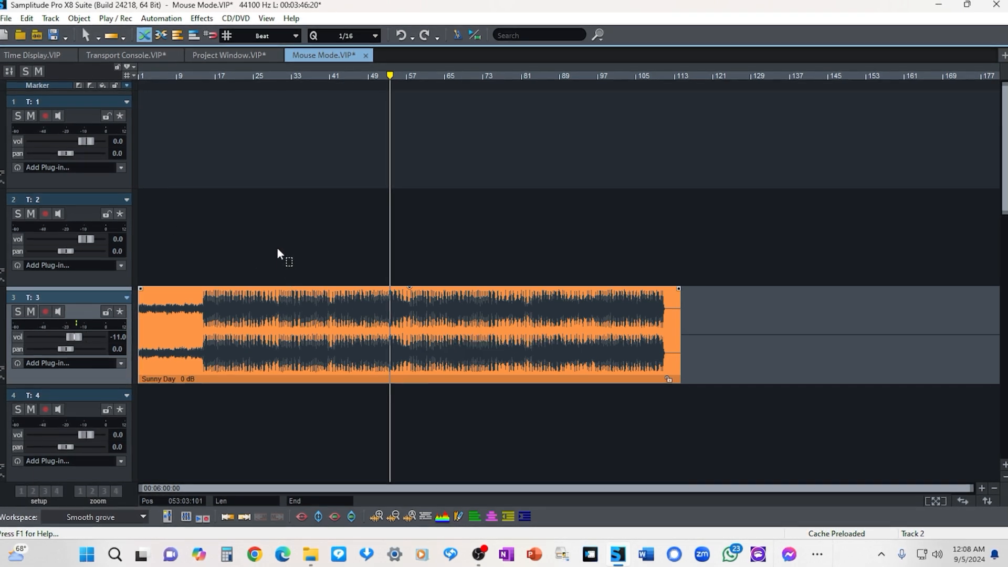
# Switch to Objects Mode and move the Sunny Day object toward the start of track 3.
pyautogui.rightClick(338, 284)
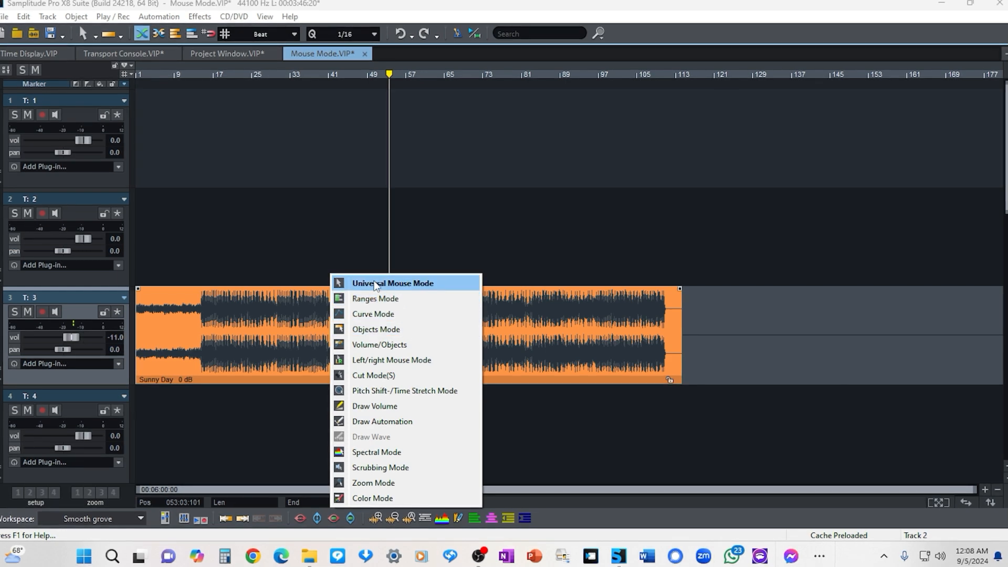
pyautogui.click(375, 330)
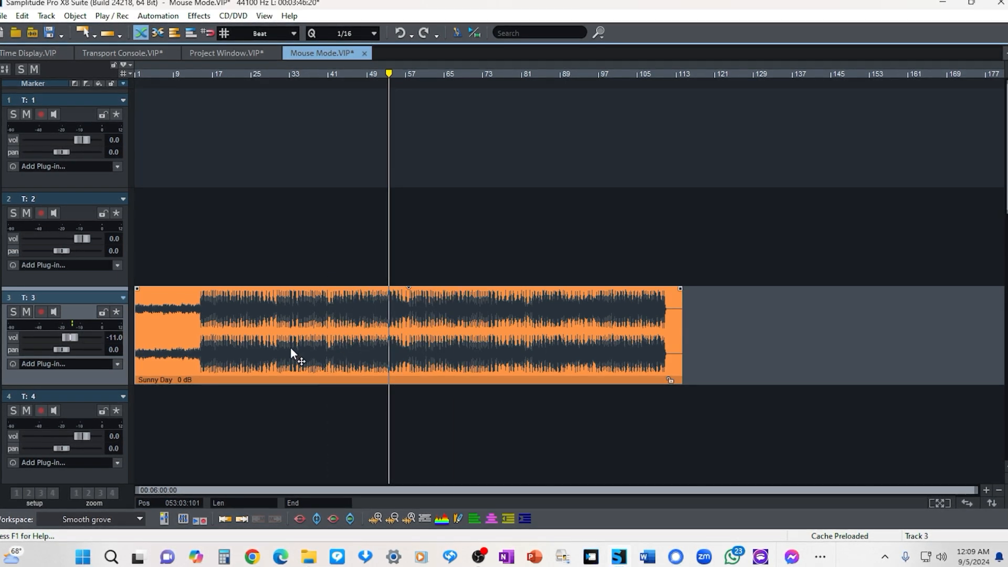
pyautogui.moveTo(291, 349); pyautogui.dragTo(20, 330)
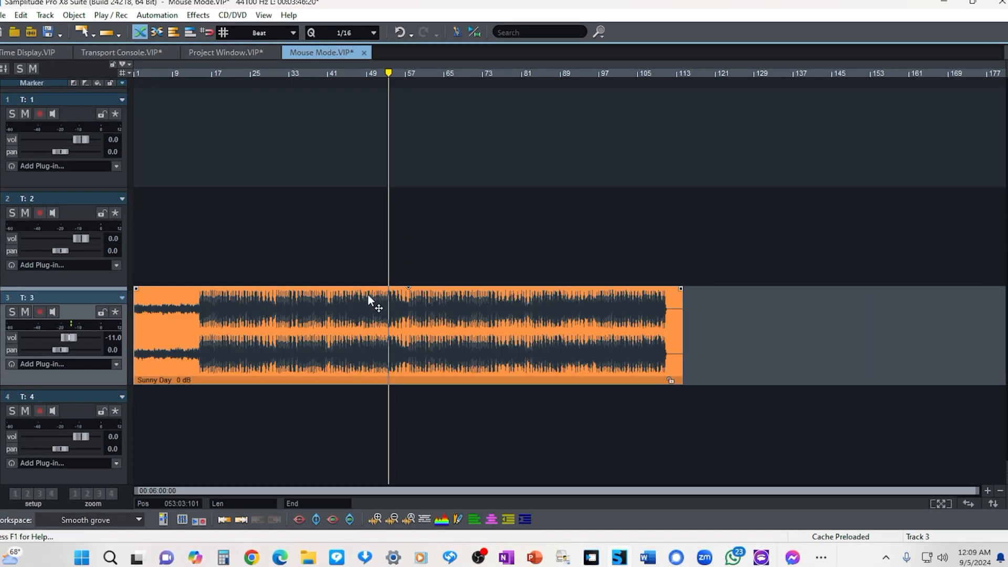
# Return from Objects Mode to Universal Mouse Mode, keeping all four tracks in view.
pyautogui.rightClick(415, 347)
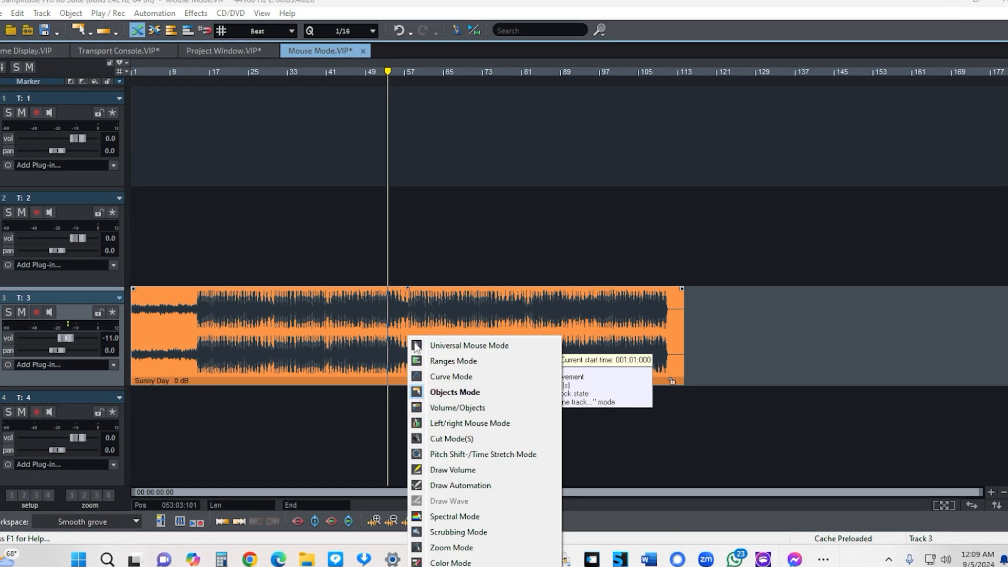
pyautogui.click(453, 345)
pyautogui.scroll(-1, 462, 300)
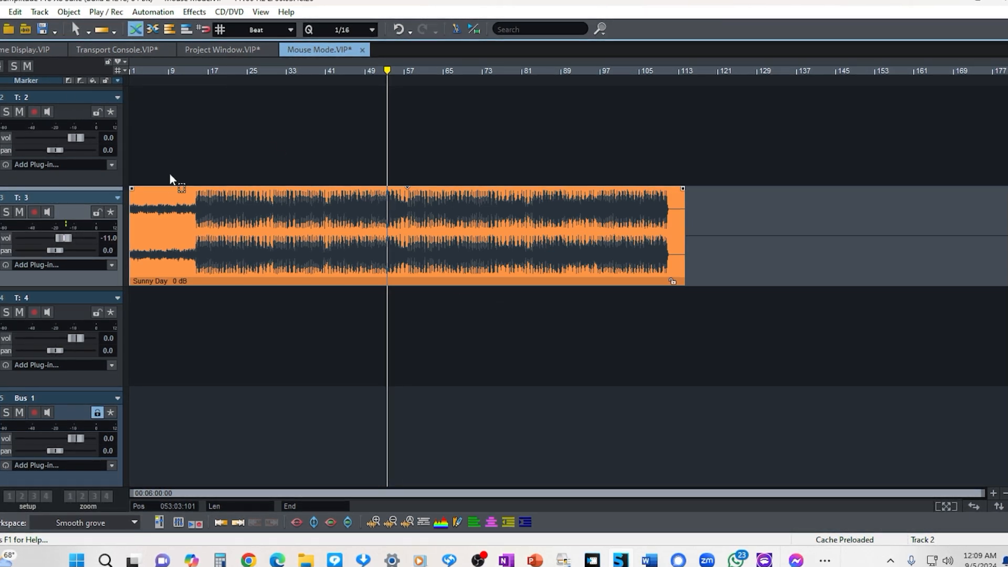
pyautogui.scroll(1, 150, 138)
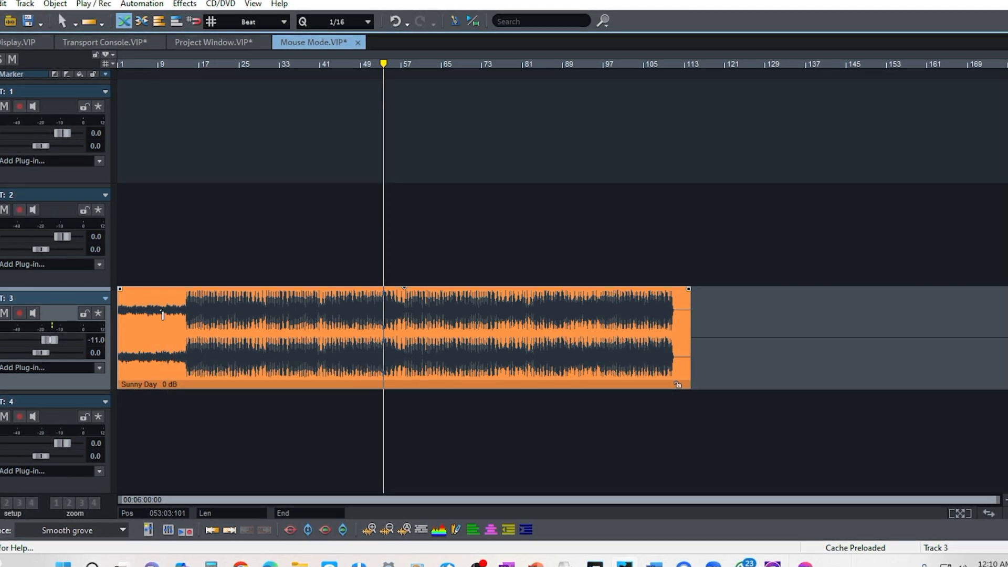
# Mark a range from about bar 9 to bar 22 over the Sunny Day object, collapse it, and select the object.
pyautogui.moveTo(158, 315); pyautogui.dragTo(227, 306)
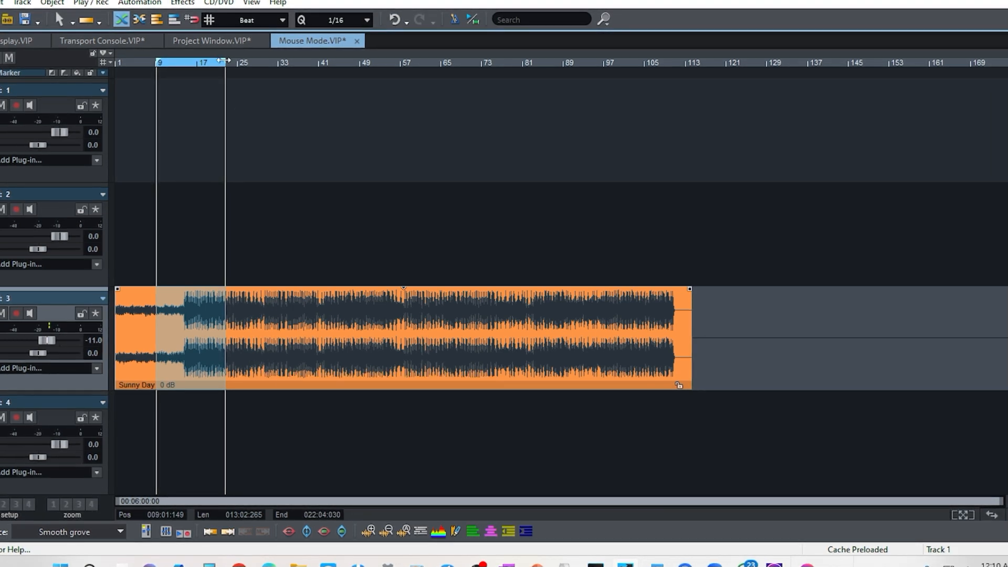
pyautogui.moveTo(225, 62); pyautogui.dragTo(156, 62)
pyautogui.moveTo(269, 368); pyautogui.dragTo(167, 374)
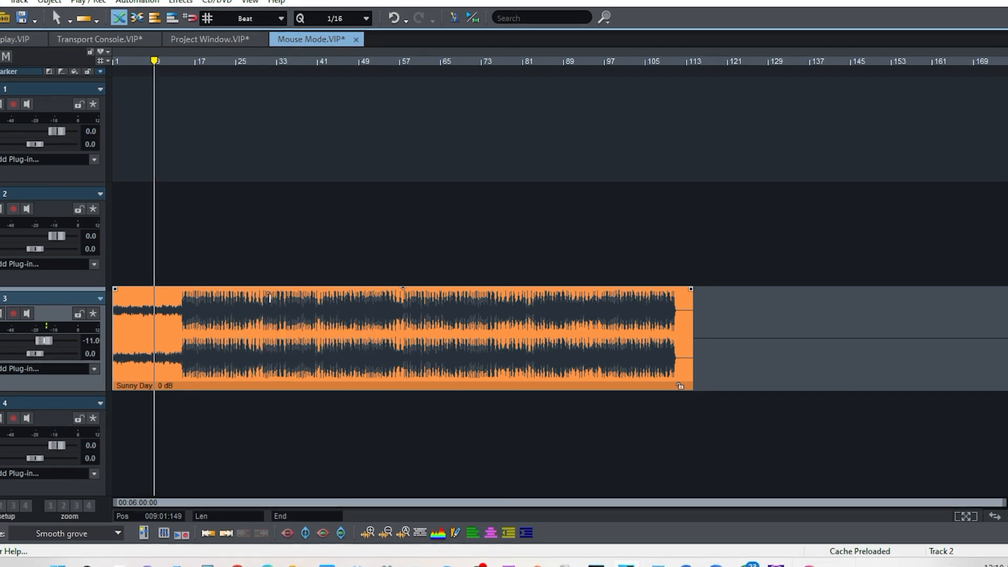
pyautogui.click(250, 357)
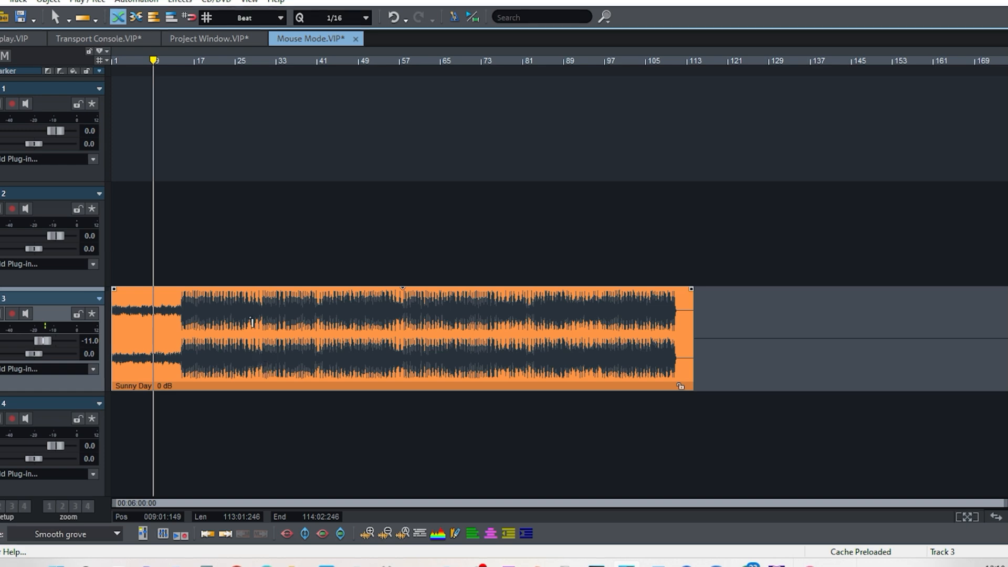
# Place the play cursor at successive points along the upper half of the Sunny Day object, from about bar 26 to bar 94.
pyautogui.click(246, 308)
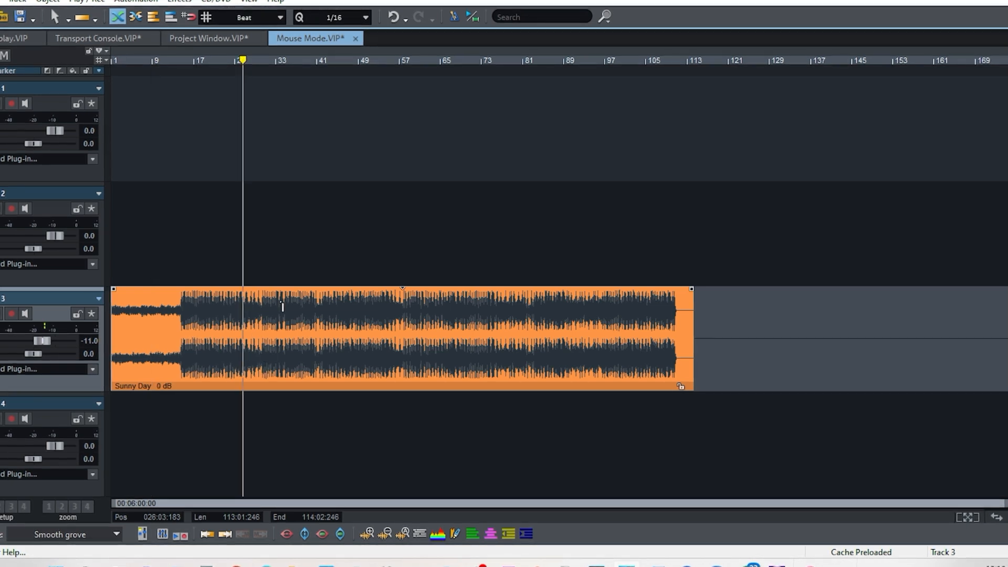
pyautogui.click(349, 307)
pyautogui.click(417, 307)
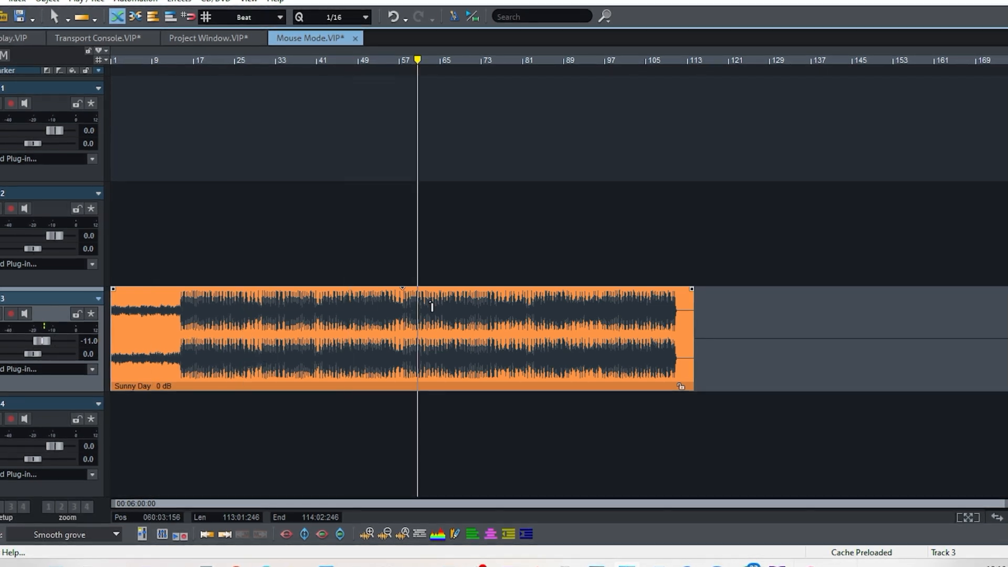
pyautogui.click(507, 310)
pyautogui.click(592, 310)
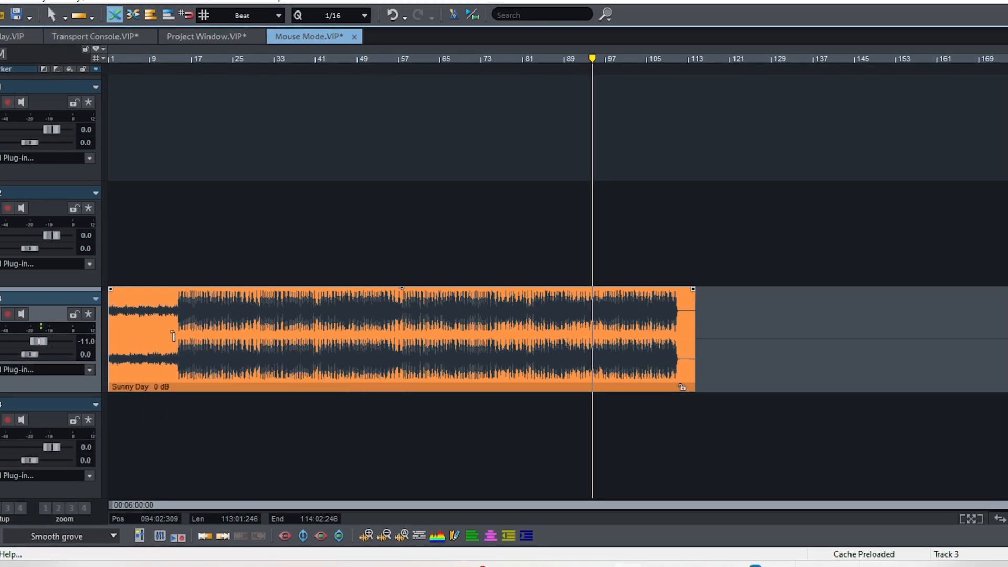
# Extend a range from bar 94 back to about bar 21, reposition the play cursor near bar 16, and clear the range.
pyautogui.keyDown('shift'); pyautogui.click(211, 306); pyautogui.keyUp('shift')
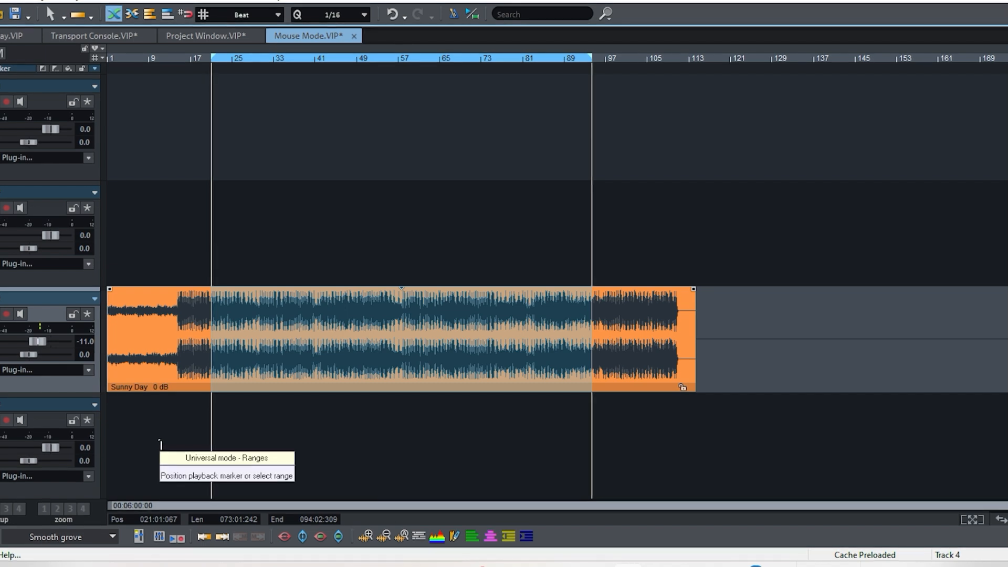
pyautogui.click(187, 330)
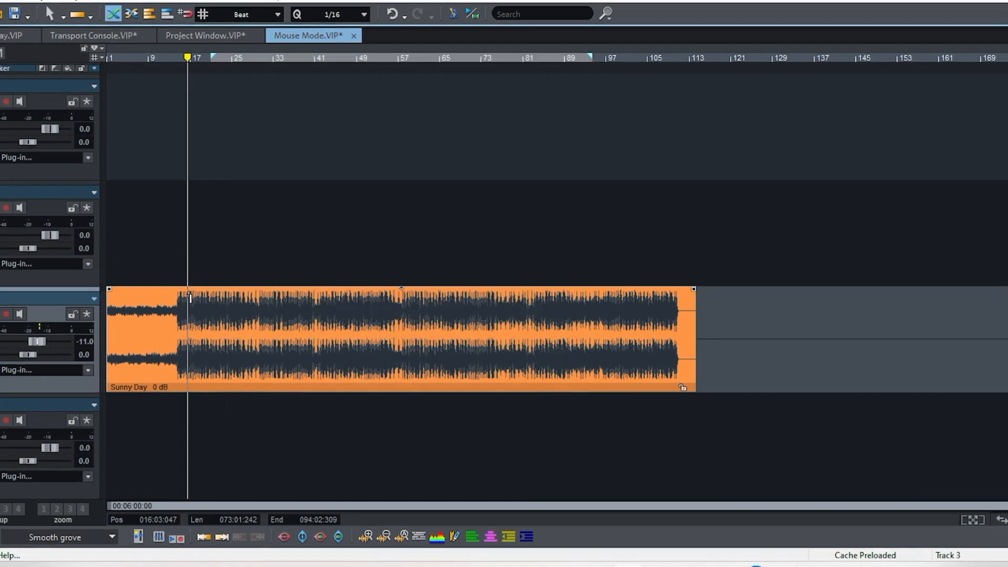
pyautogui.moveTo(589, 55); pyautogui.dragTo(173, 81)
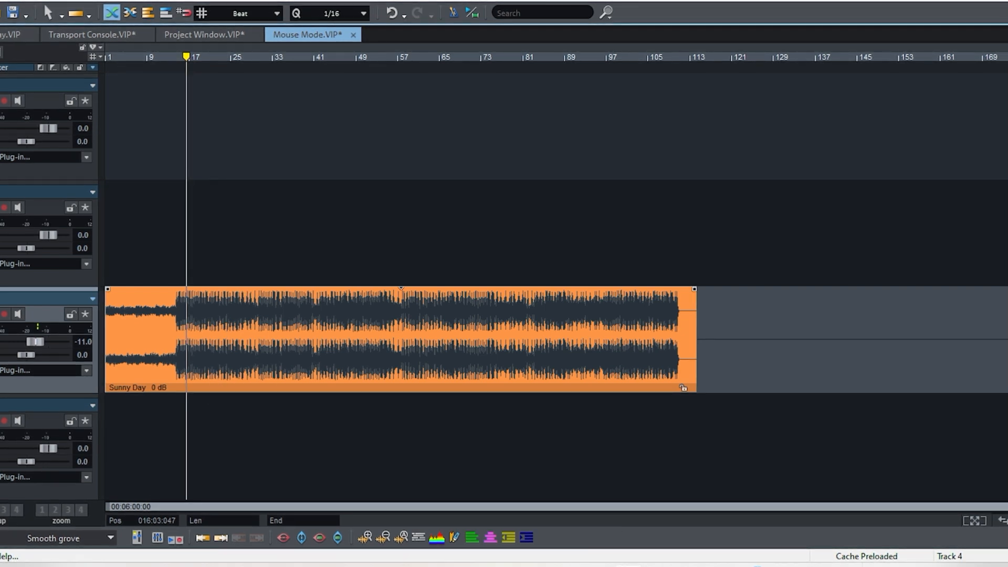
# Place the play cursor at about bar 14, where the louder part of Sunny Day begins, and start playback with the mixer open.
pyautogui.moveTo(1006, 506); pyautogui.dragTo(345, 507)
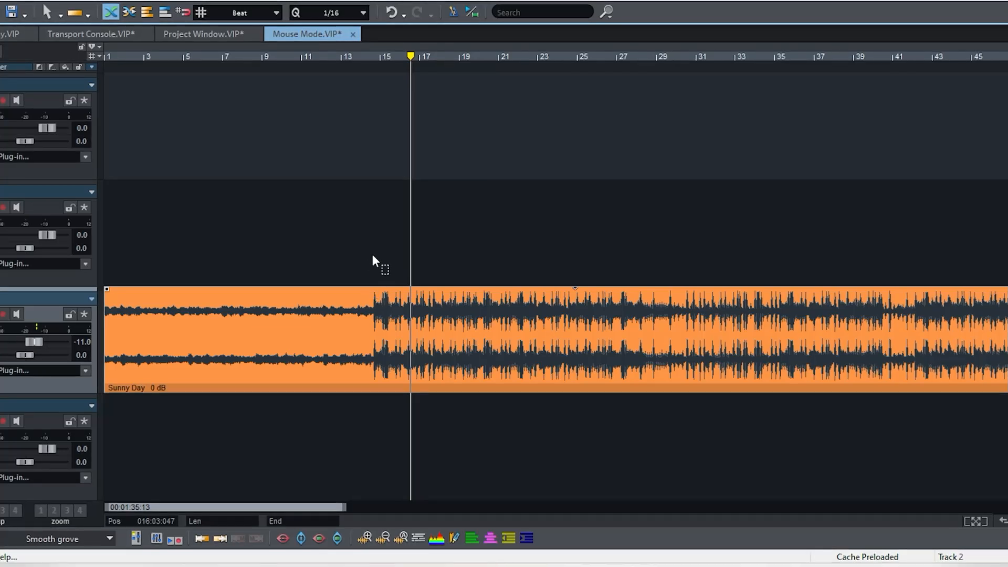
pyautogui.click(372, 300)
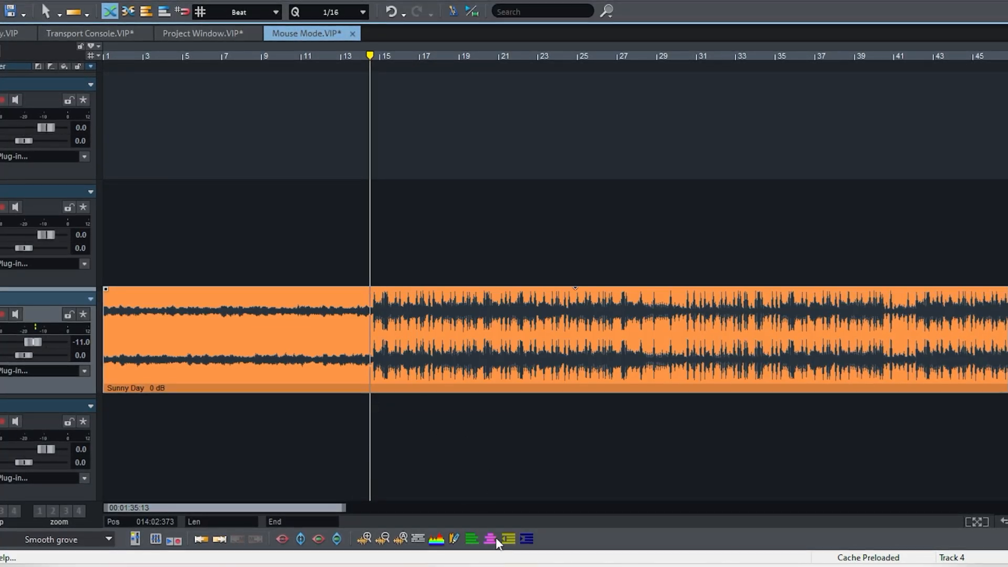
pyautogui.press('m')
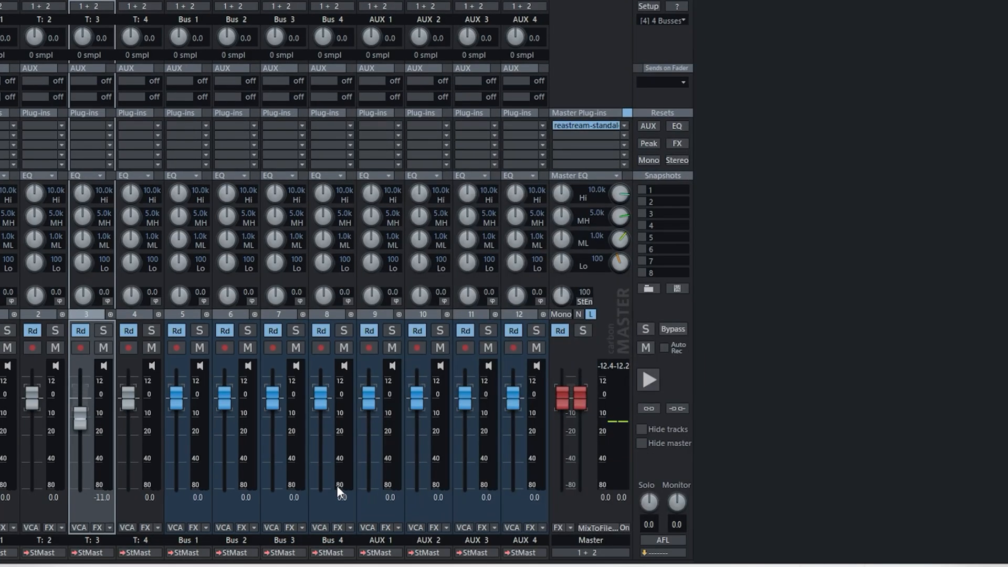
pyautogui.press('space')
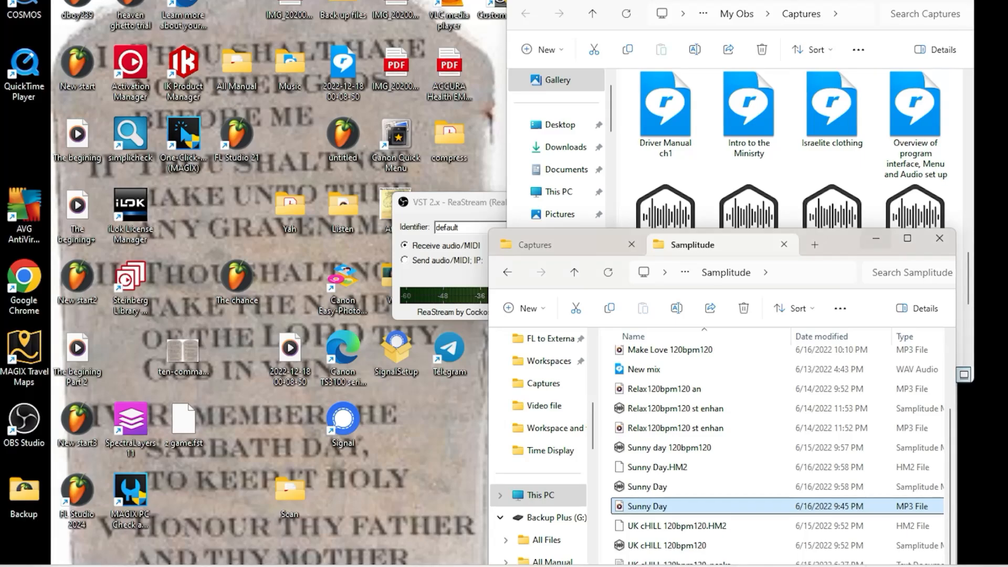
# Switch to OBS to check the Samplitude source's level in its audio mixer, close that view and turn to the ReaStream window.
pyautogui.click(476, 566)
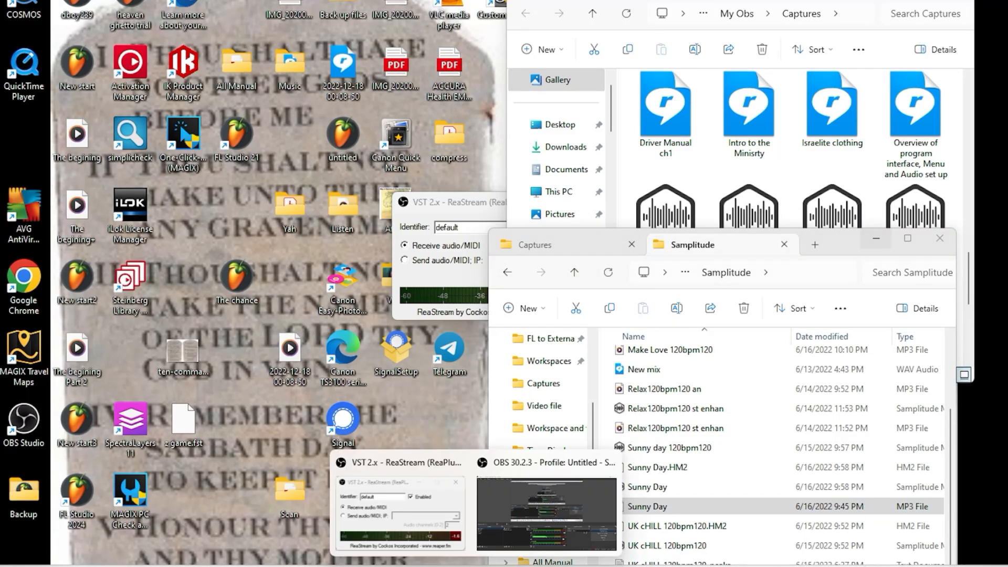
pyautogui.click(534, 511)
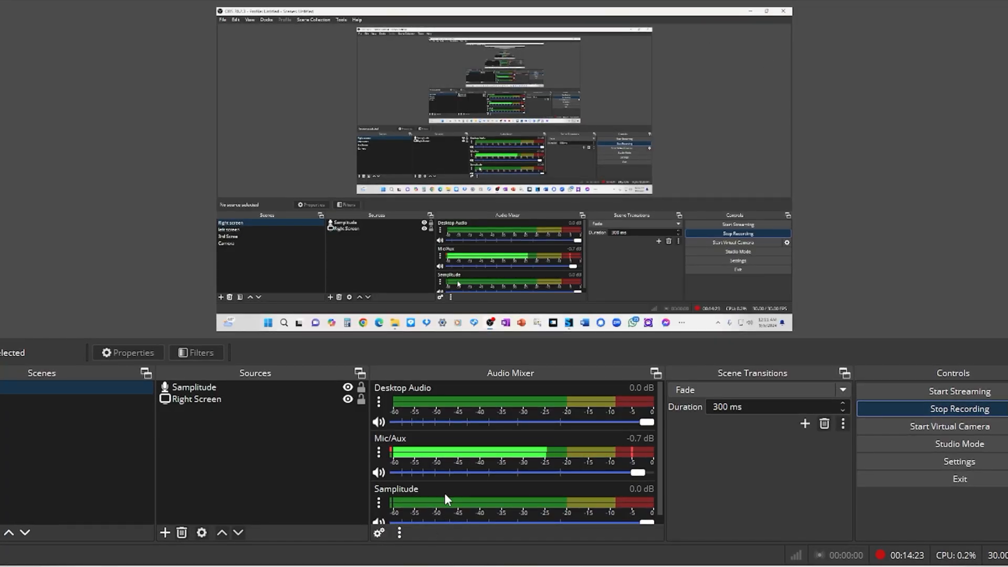
pyautogui.click(990, 0)
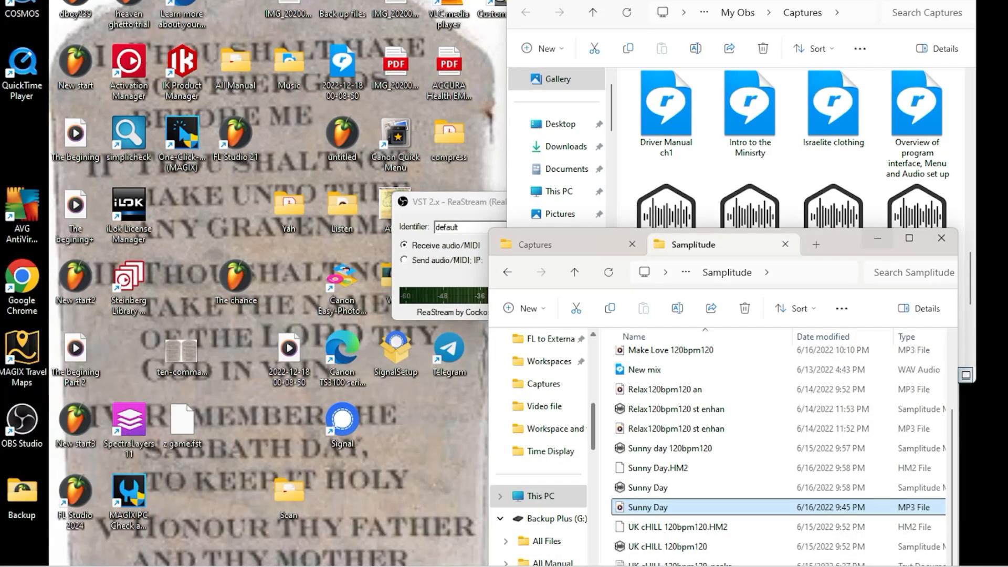
pyautogui.click(451, 206)
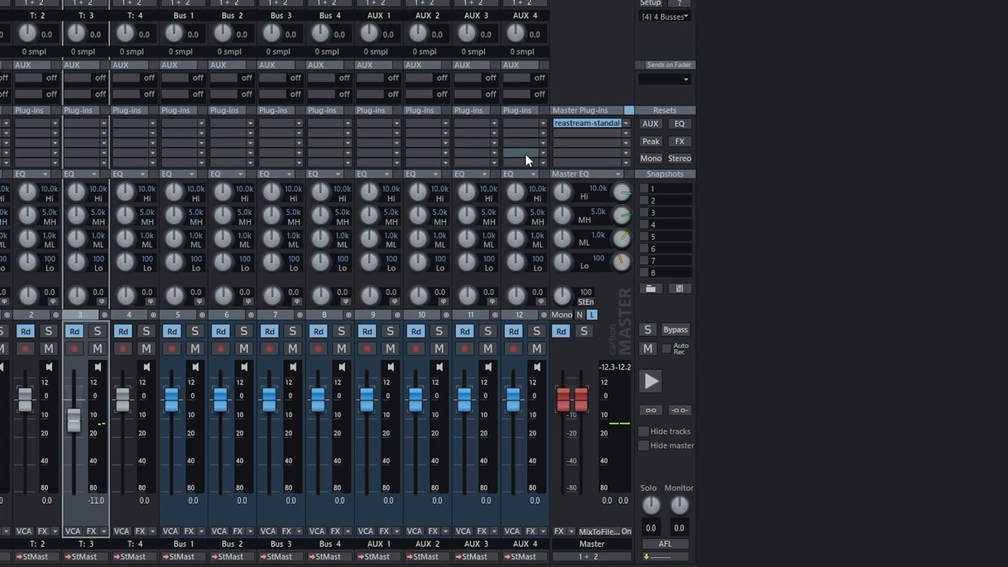
# In the reastream-standalone plug-in on the Master channel, set the send IP to "* local broadcast" and close the plug-in window.
pyautogui.click(591, 122)
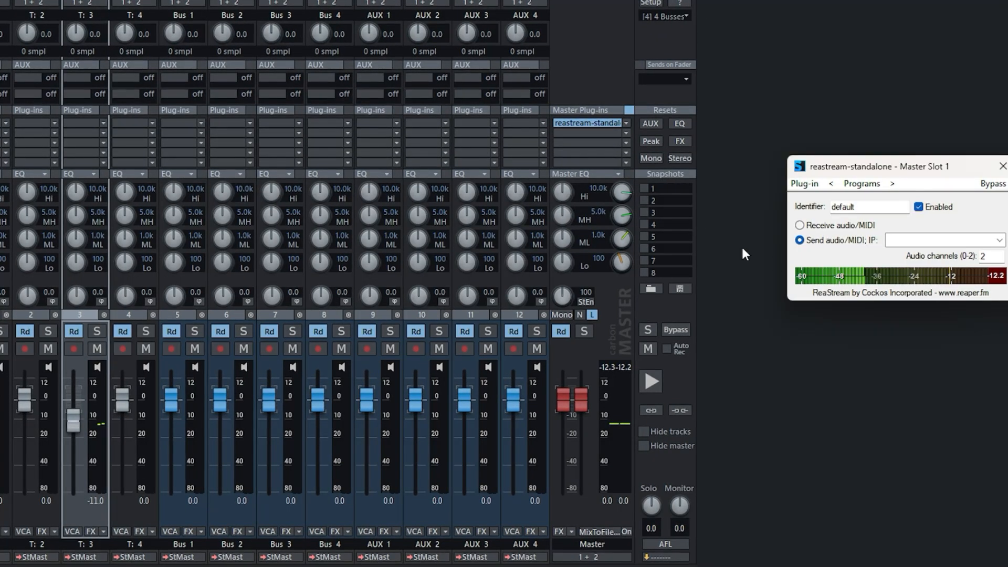
pyautogui.click(1000, 240)
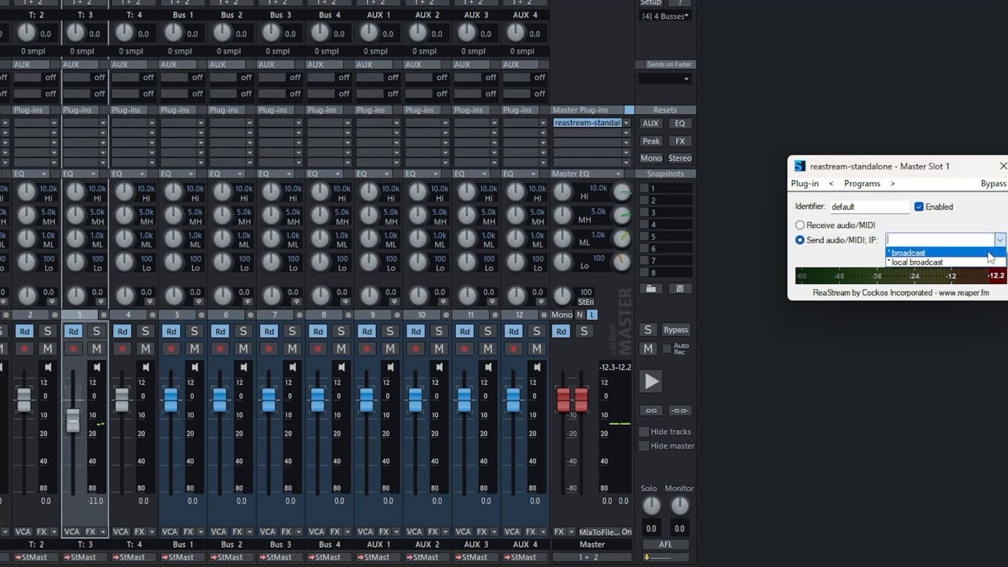
pyautogui.click(955, 261)
pyautogui.click(1003, 167)
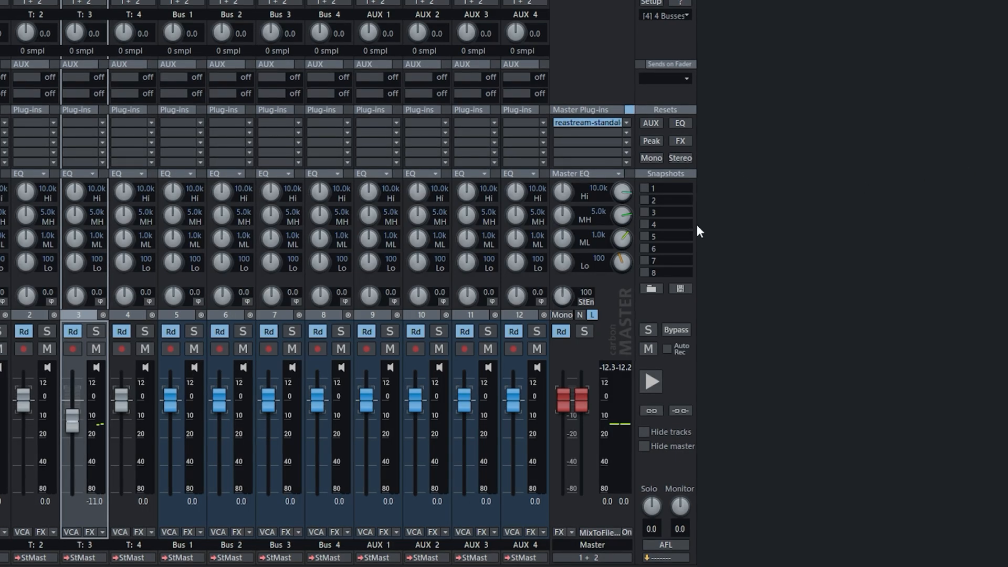
# Close the mixer, play Sunny Day from about bar 14, and switch to OBS to check the Samplitude source's level.
pyautogui.click(995, 2)
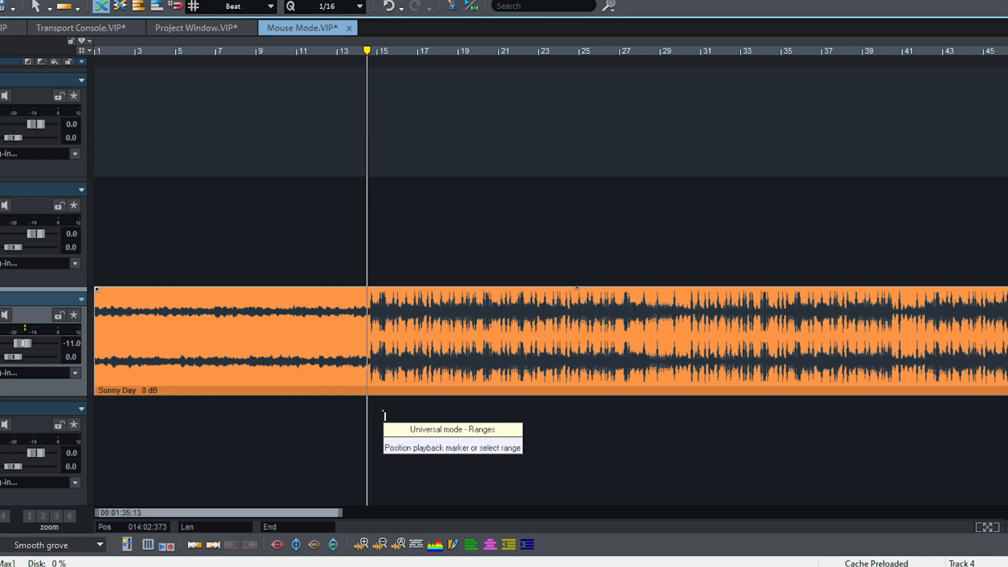
pyautogui.press('space')
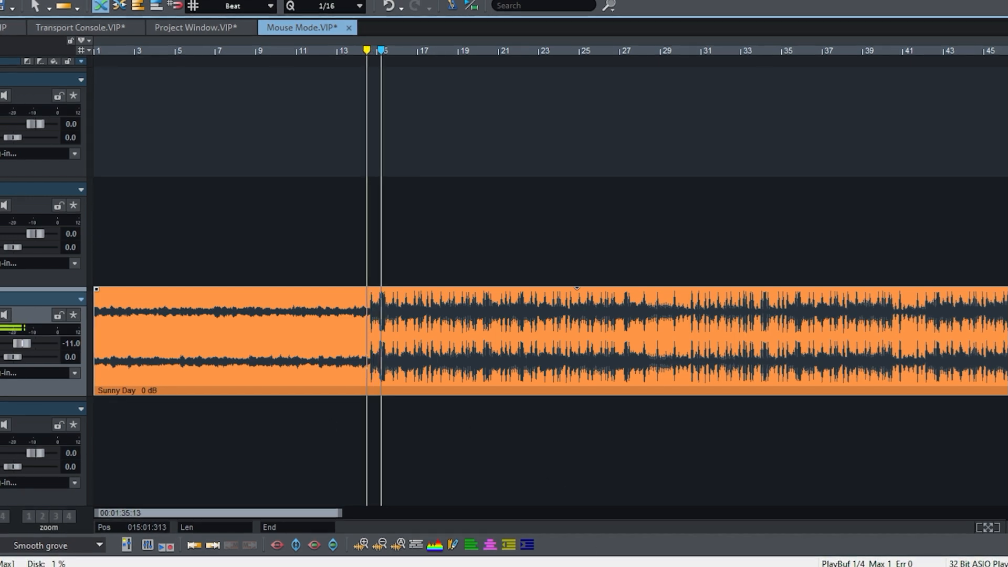
pyautogui.click(491, 540)
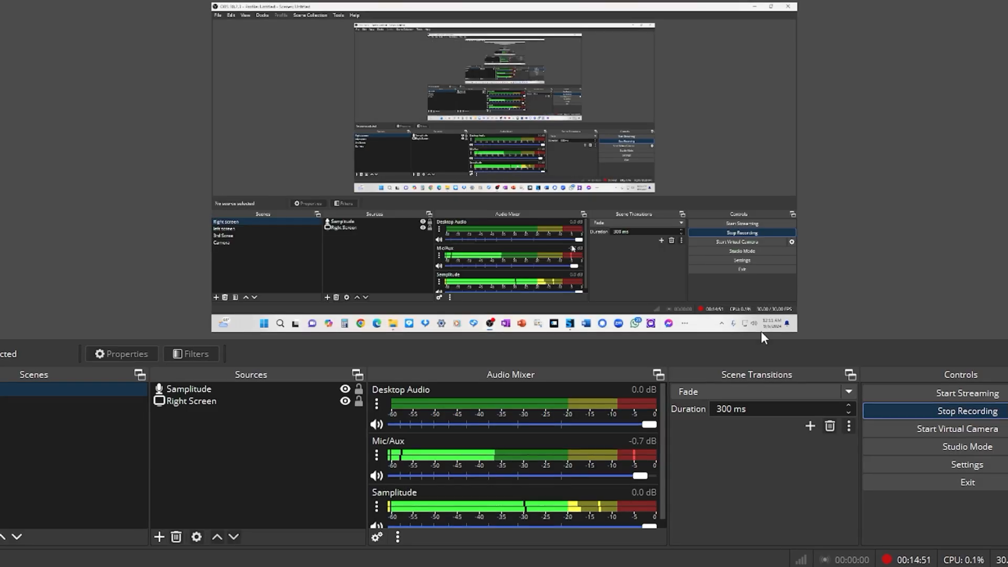
# Return to Samplitude, stop playback, and select the range from the play cursor at bar 14 to the end of bar 41.
pyautogui.click(991, 1)
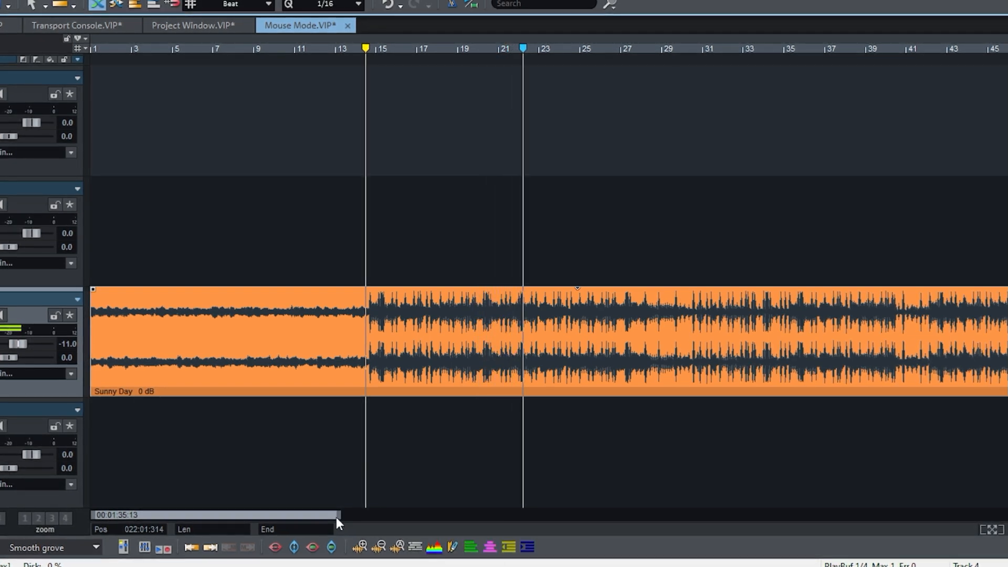
pyautogui.moveTo(336, 515)
pyautogui.mouseDown()
pyautogui.moveTo(197, 514)
pyautogui.moveTo(283, 512)
pyautogui.moveTo(222, 515)
pyautogui.moveTo(275, 519)
pyautogui.moveTo(321, 540)
pyautogui.mouseUp()
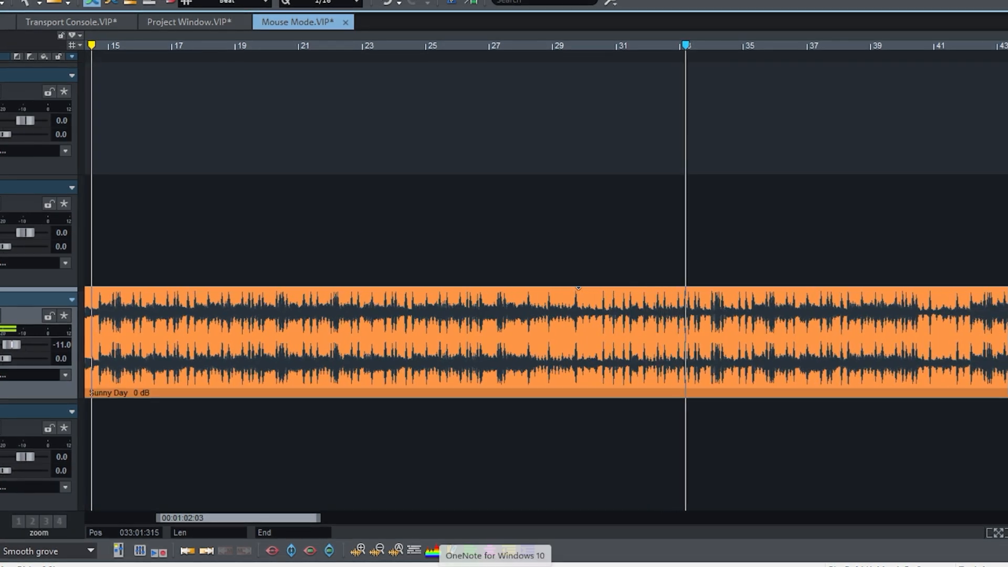
pyautogui.moveTo(475, 566)
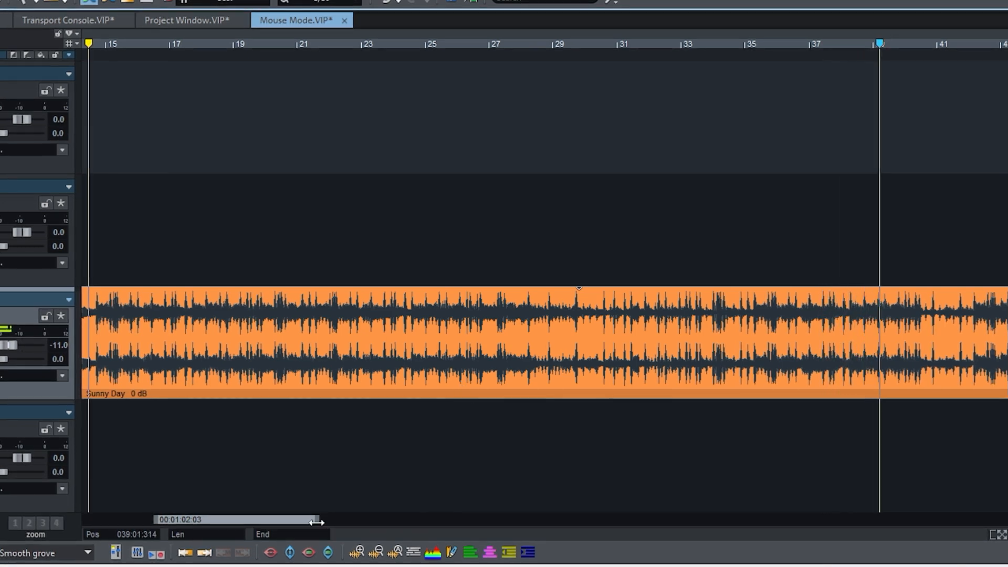
pyautogui.moveTo(320, 523); pyautogui.dragTo(330, 524)
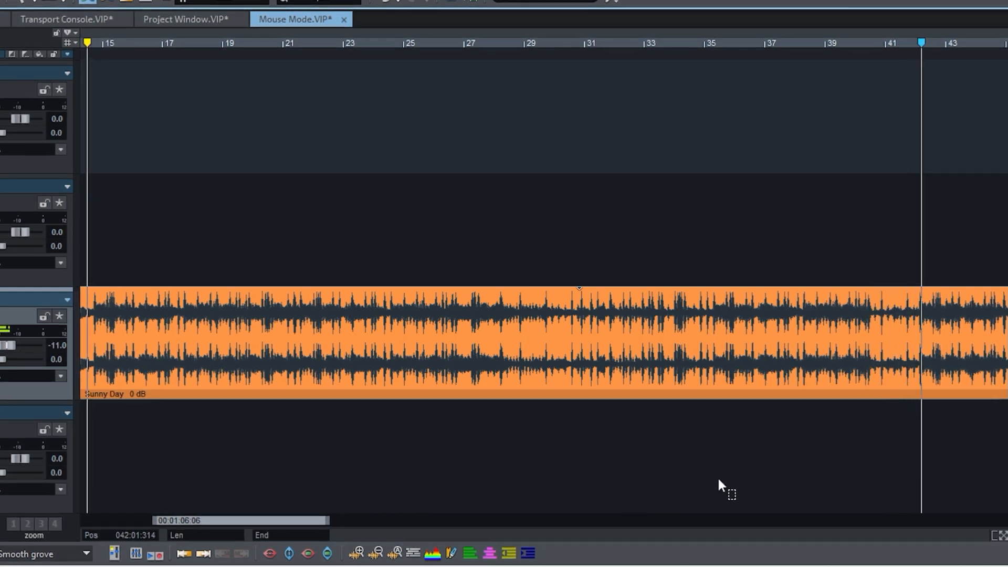
pyautogui.press('space')
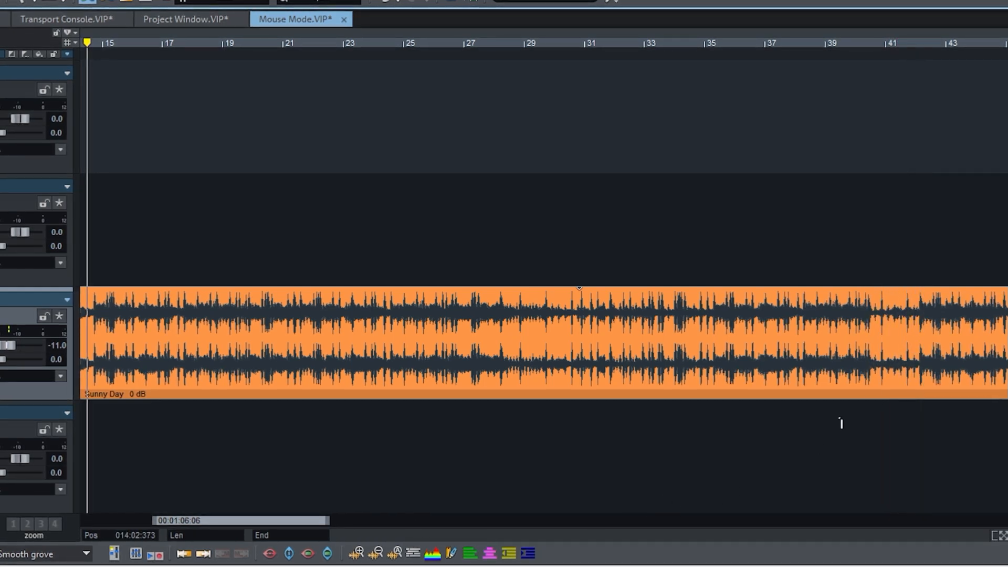
pyautogui.keyDown('shift'); pyautogui.click(918, 321); pyautogui.keyUp('shift')
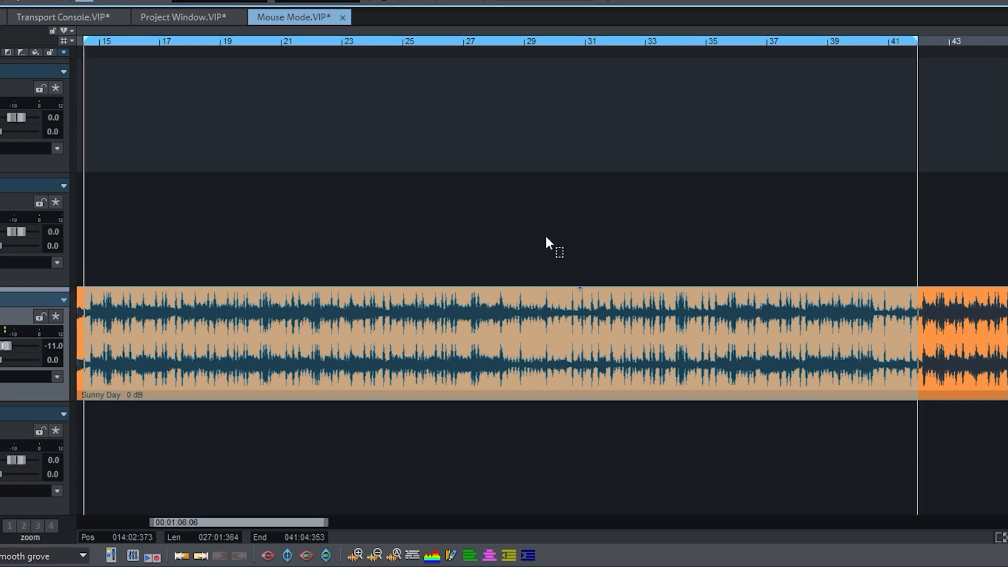
# Play the beginning of the selected range and stop, and display the transport console in the docker.
pyautogui.press('space')
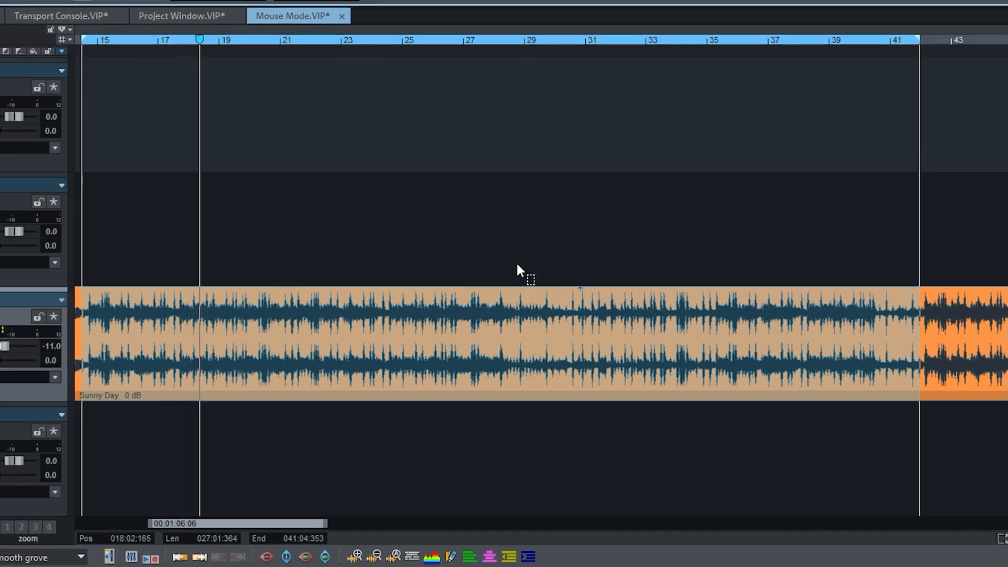
pyautogui.press('space')
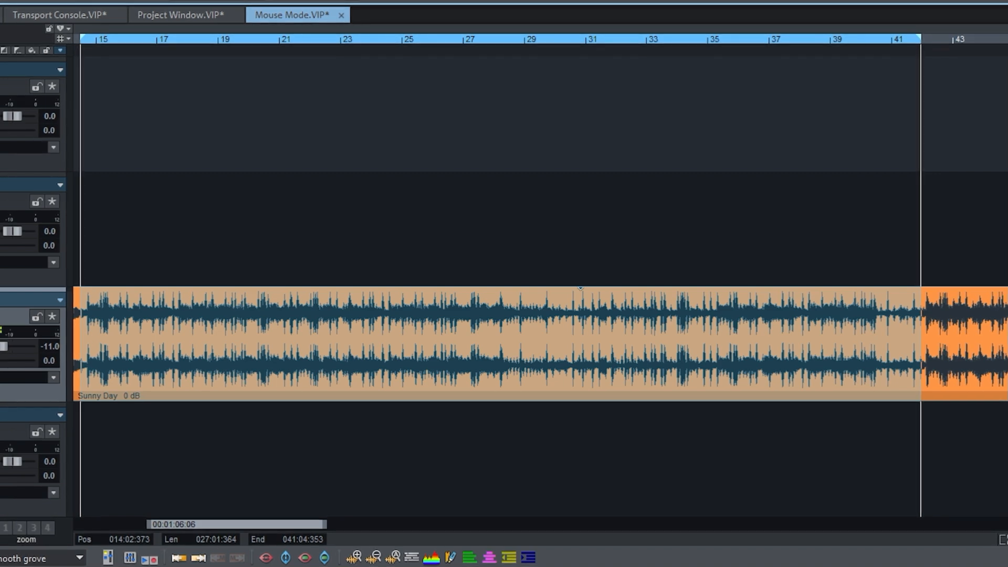
pyautogui.hotkey('ctrl', 'alt', 'd')
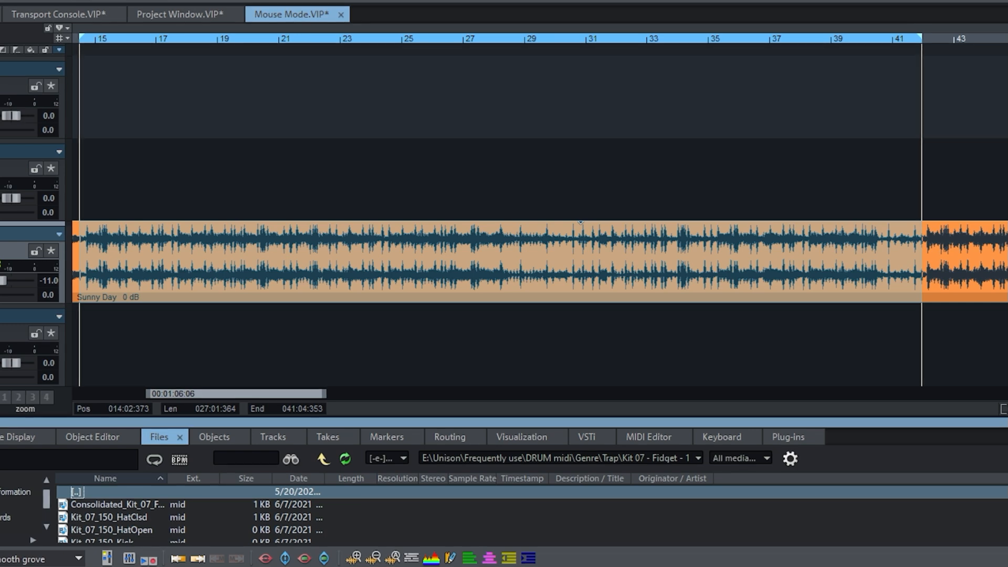
pyautogui.hotkey('ctrl', 'alt', 'd')
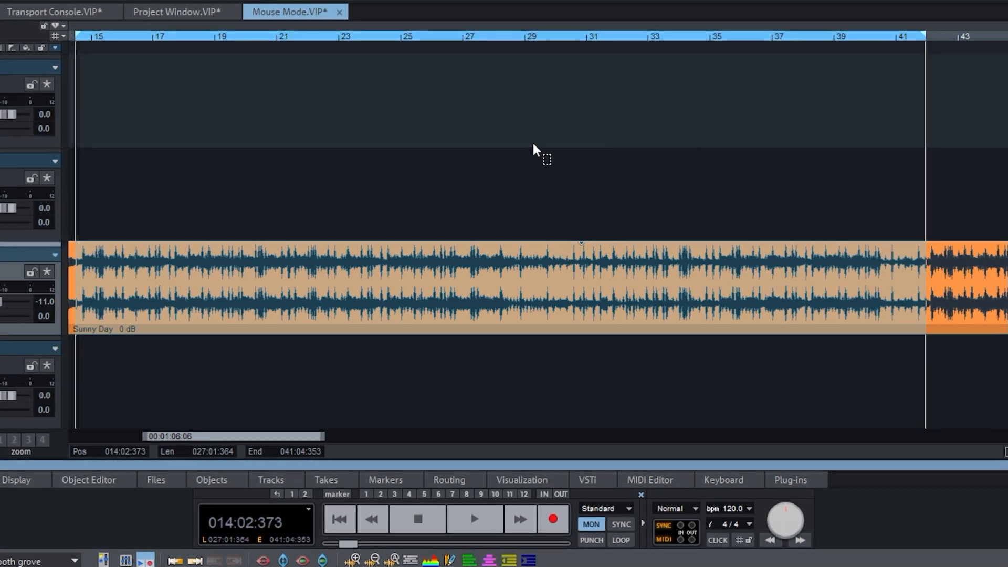
# Deselect the Sunny Day object and extend the range's end to about bar 56.
pyautogui.click(504, 188)
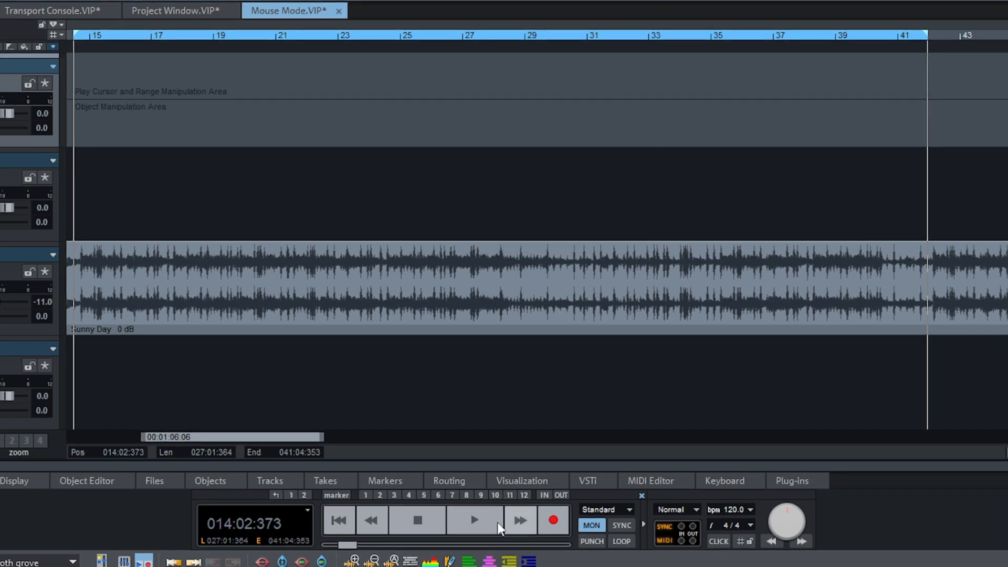
pyautogui.moveTo(322, 443); pyautogui.dragTo(601, 444)
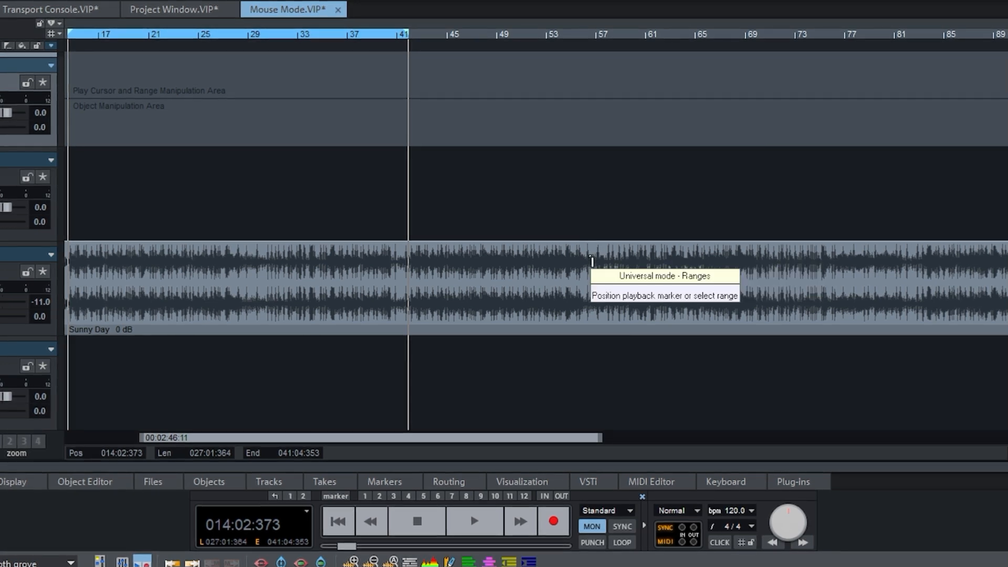
pyautogui.keyDown('shift'); pyautogui.click(588, 259); pyautogui.keyUp('shift')
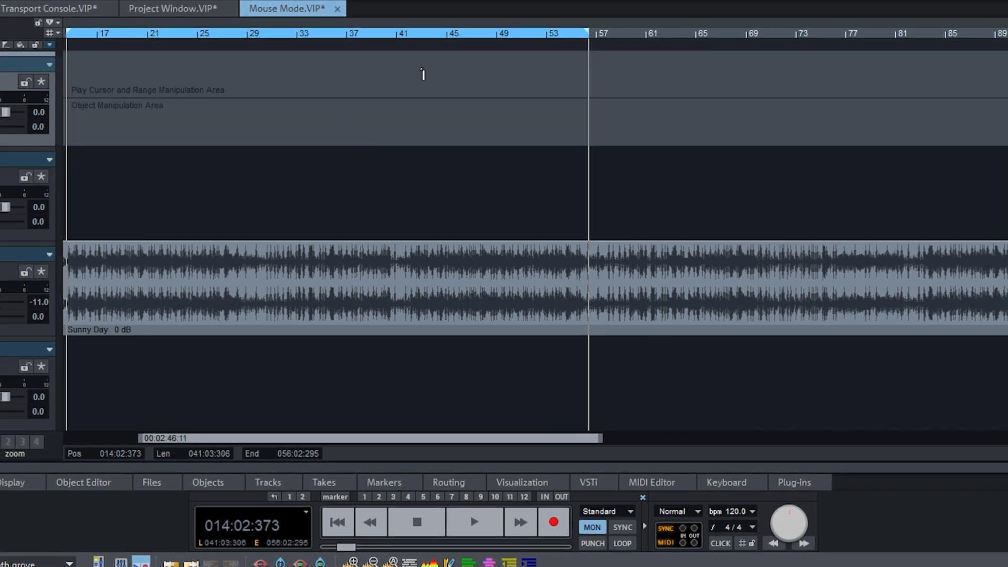
# Redraw the timeline range from about bar 26 to bar 66, and adjust its edges to about bars 29 and 65.
pyautogui.moveTo(585, 32); pyautogui.dragTo(357, 34)
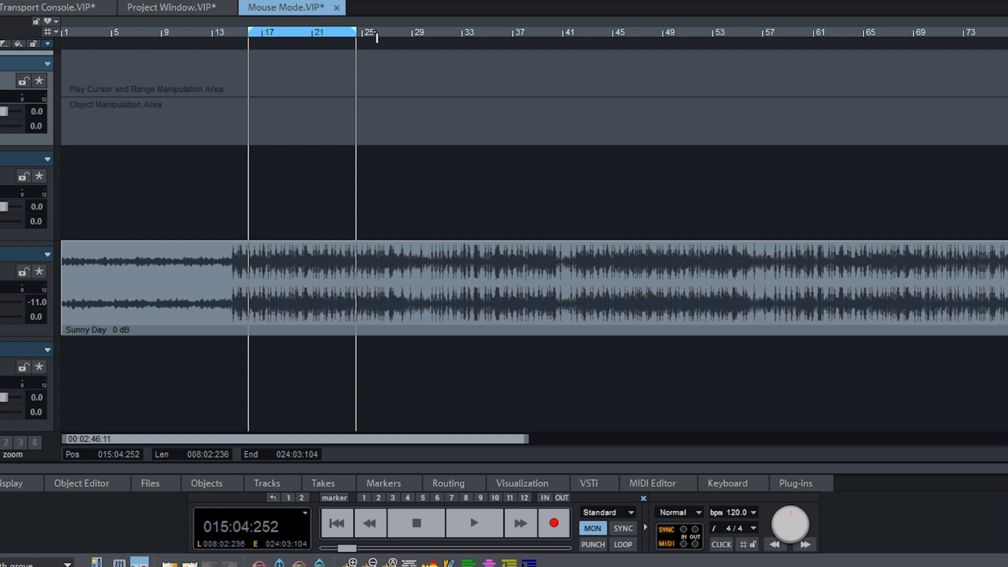
pyautogui.moveTo(378, 40)
pyautogui.mouseDown()
pyautogui.moveTo(492, 44)
pyautogui.moveTo(373, 31)
pyautogui.mouseUp()
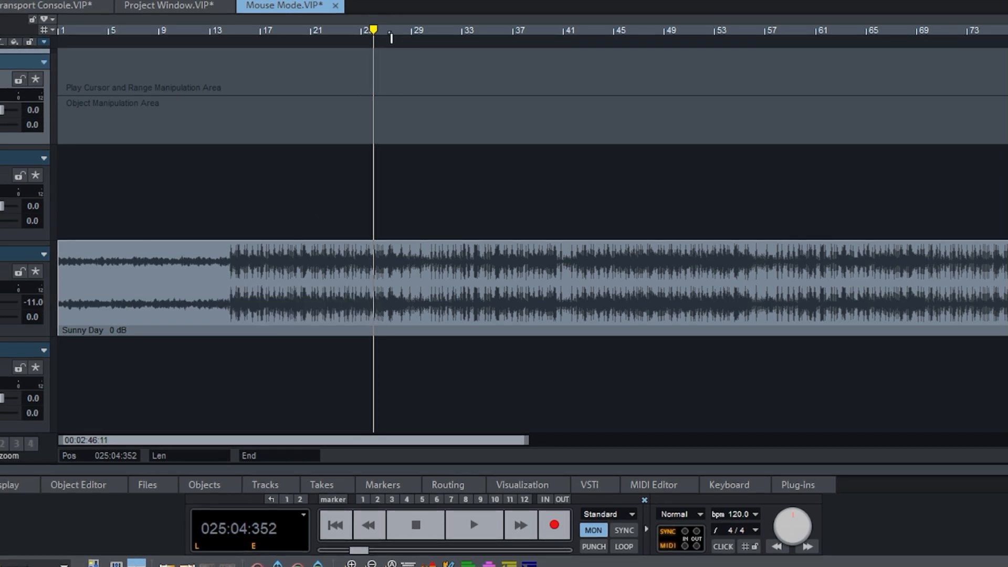
pyautogui.moveTo(386, 32); pyautogui.dragTo(889, 33)
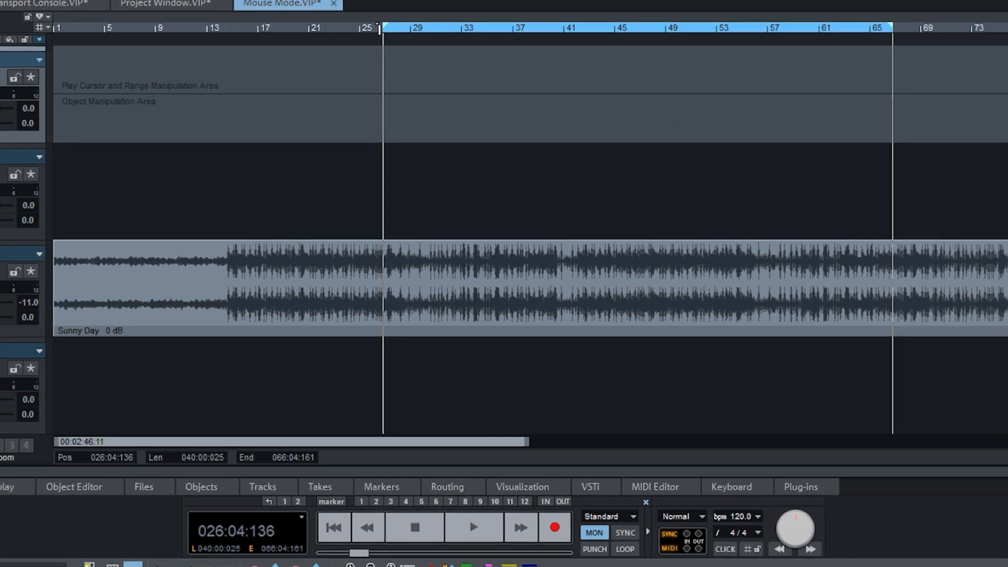
pyautogui.moveTo(384, 52); pyautogui.dragTo(414, 53)
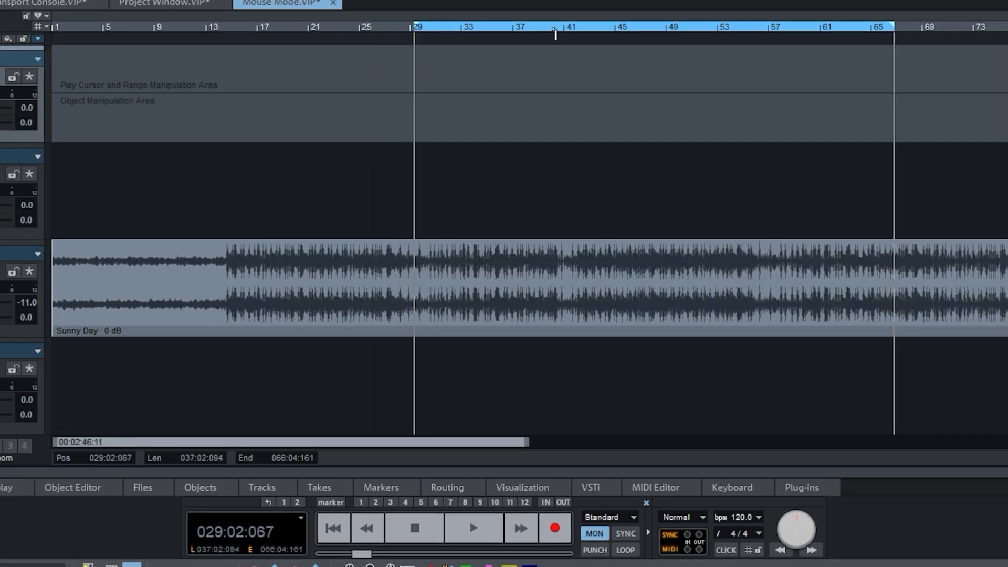
pyautogui.moveTo(894, 53); pyautogui.dragTo(872, 52)
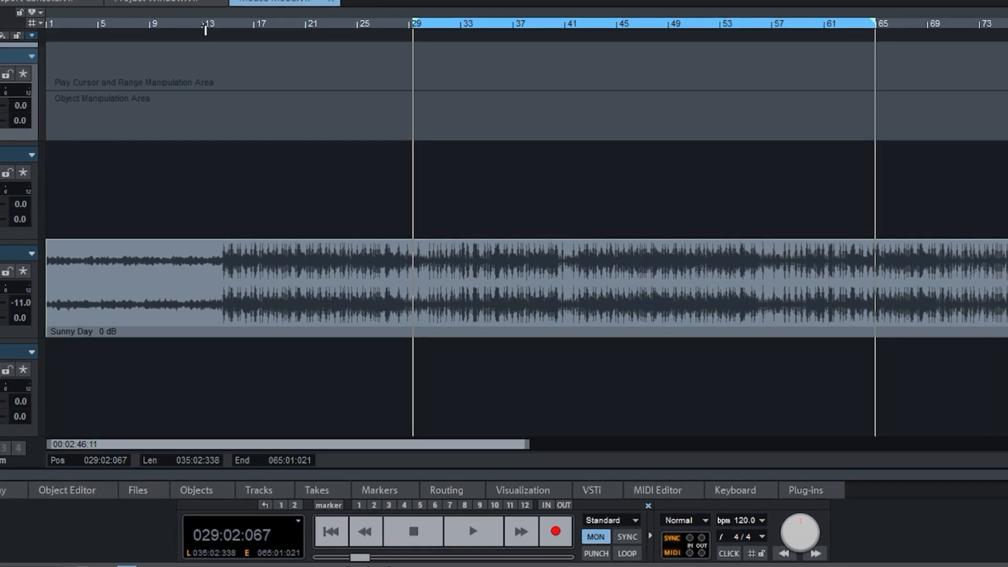
# Draw a timeline range from about bar 25 to bar 40 and move the whole range to start near the end of bar 14.
pyautogui.click(209, 31)
pyautogui.moveTo(209, 30); pyautogui.dragTo(349, 32)
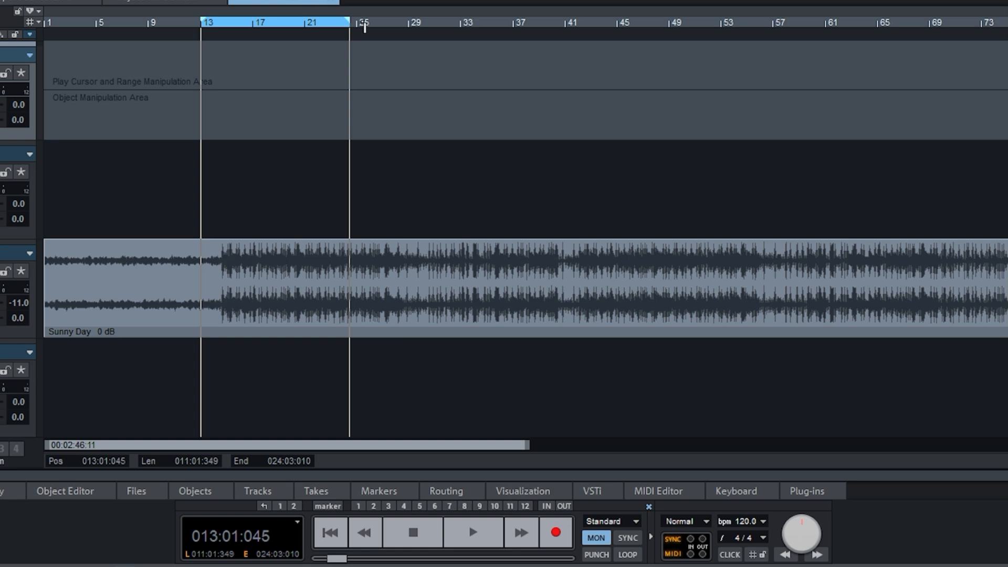
pyautogui.moveTo(364, 23); pyautogui.dragTo(563, 61)
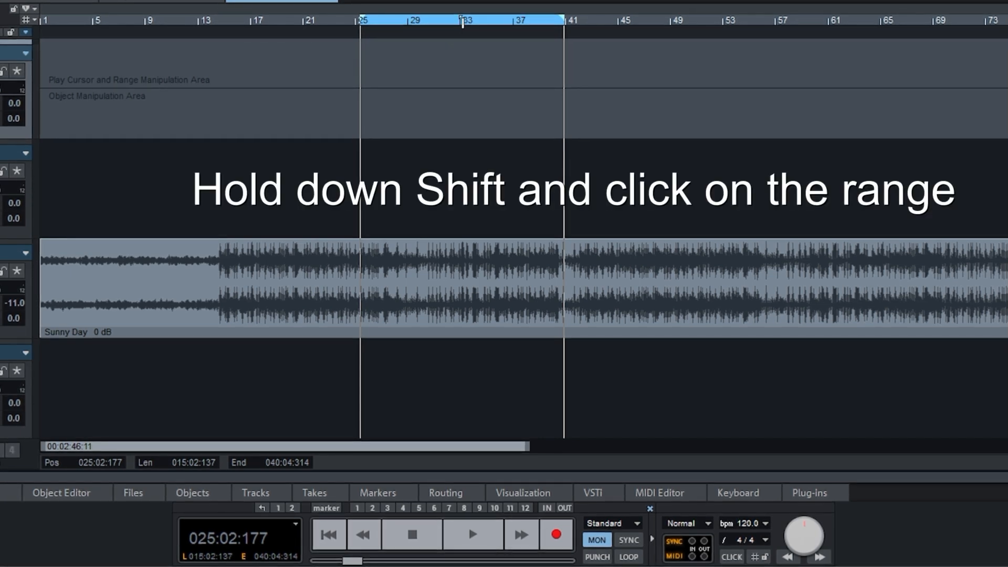
pyautogui.moveTo(462, 22); pyautogui.dragTo(326, 30)
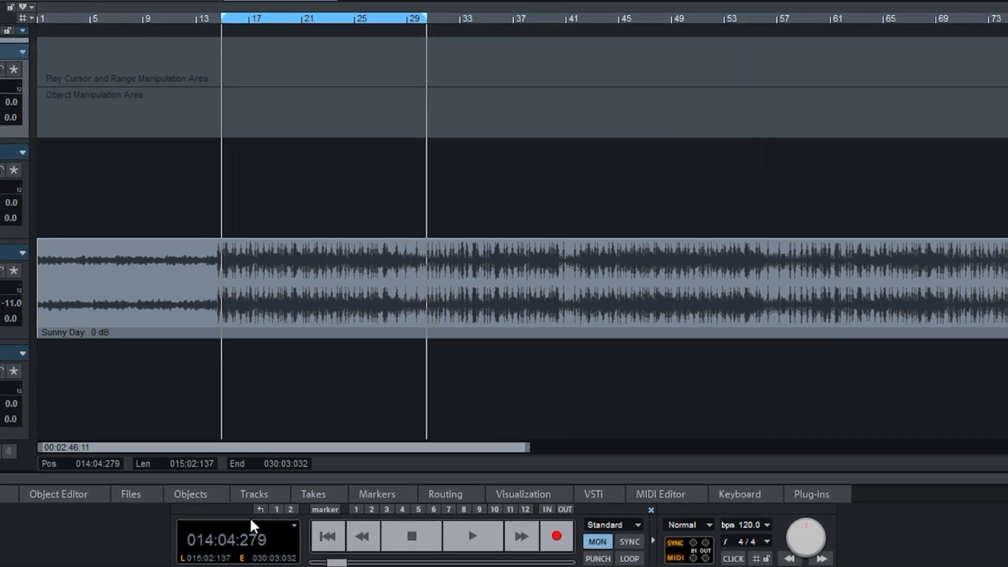
# Enable loop playback, play the range, move it to about bars 41 to 57 while it plays, and stop.
pyautogui.click(633, 559)
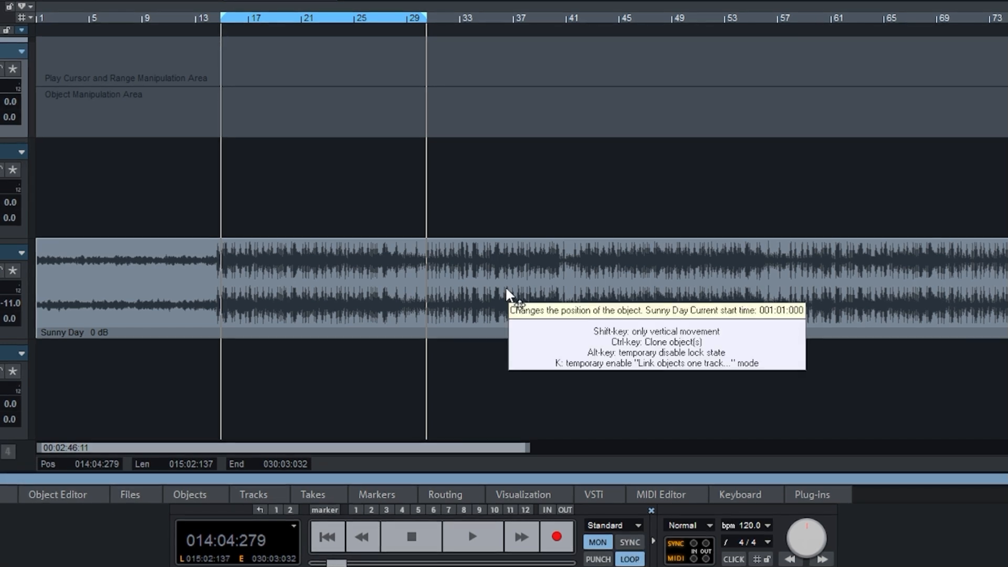
pyautogui.press('space')
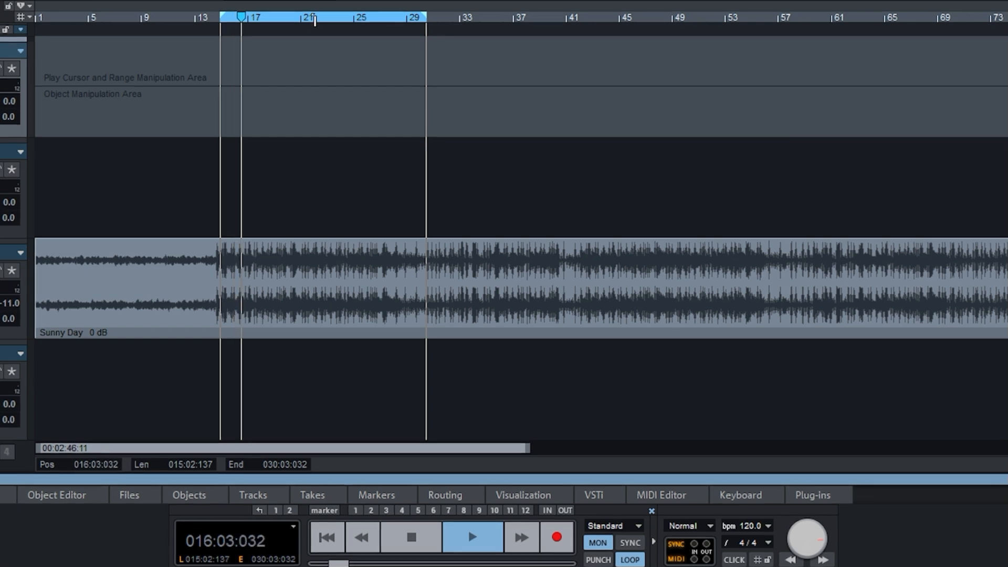
pyautogui.moveTo(315, 20); pyautogui.dragTo(672, 20)
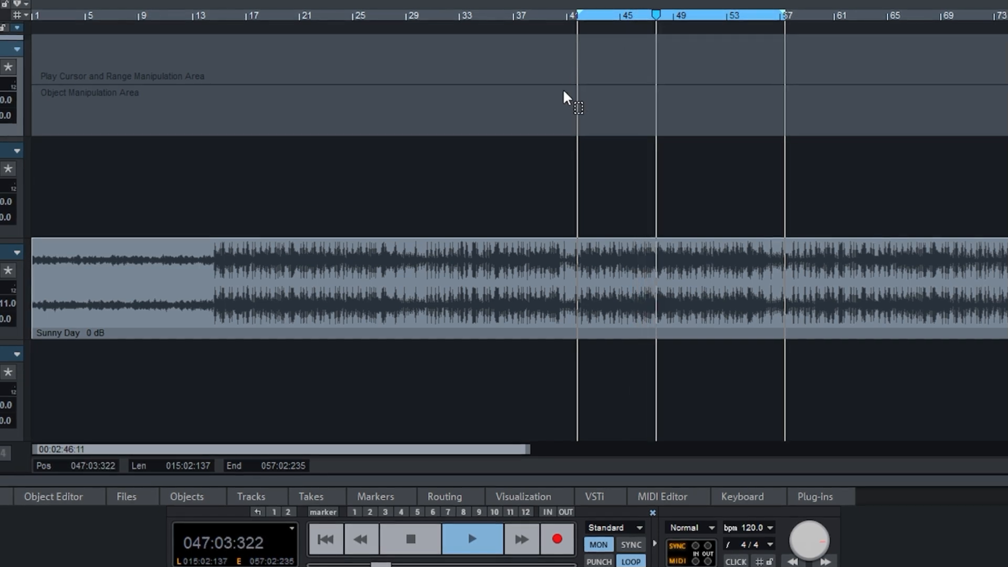
pyautogui.press('space')
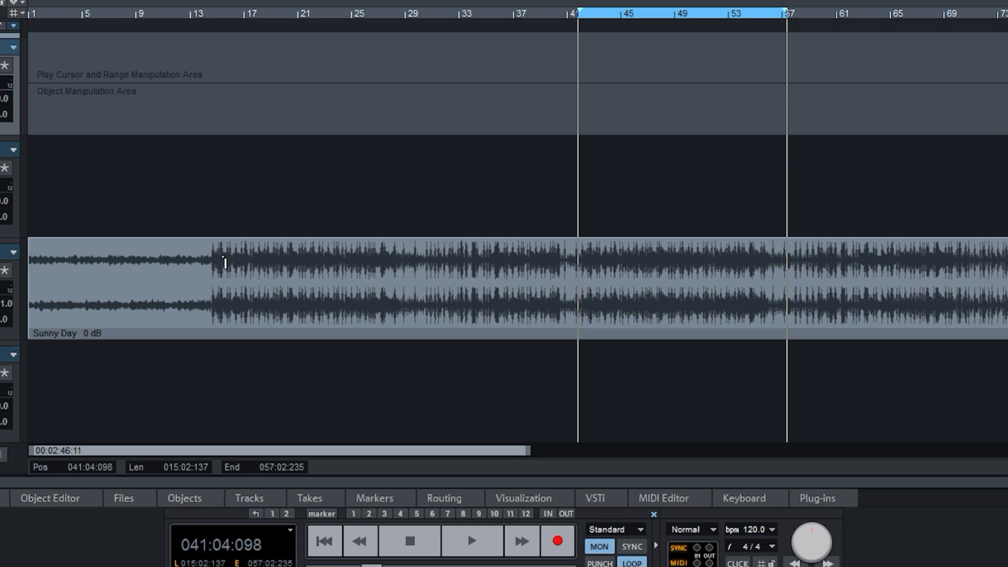
# Select the Sunny Day object, clear the range, and place the play cursor near the end of bar 15.
pyautogui.click(219, 307)
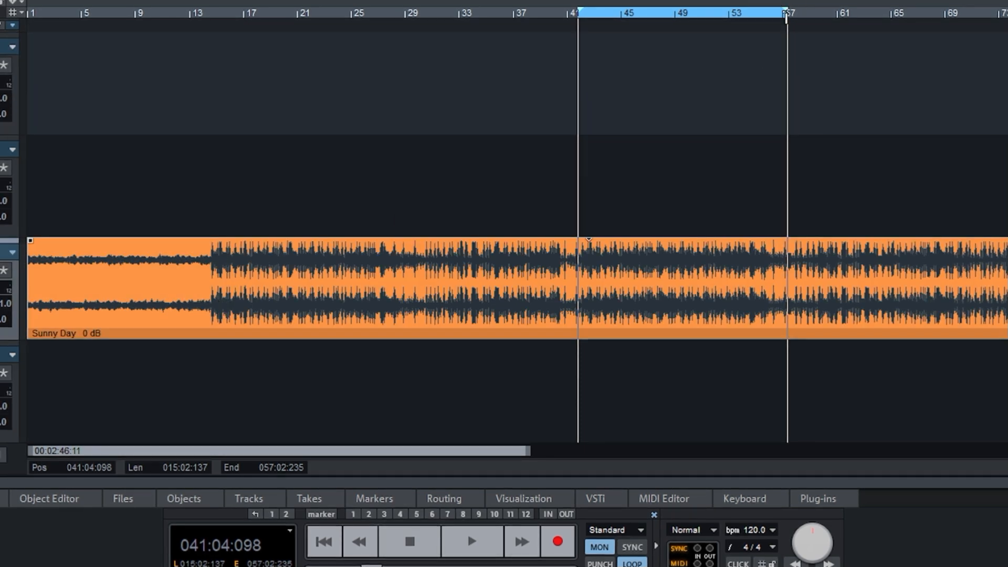
pyautogui.moveTo(794, 9); pyautogui.dragTo(566, 13)
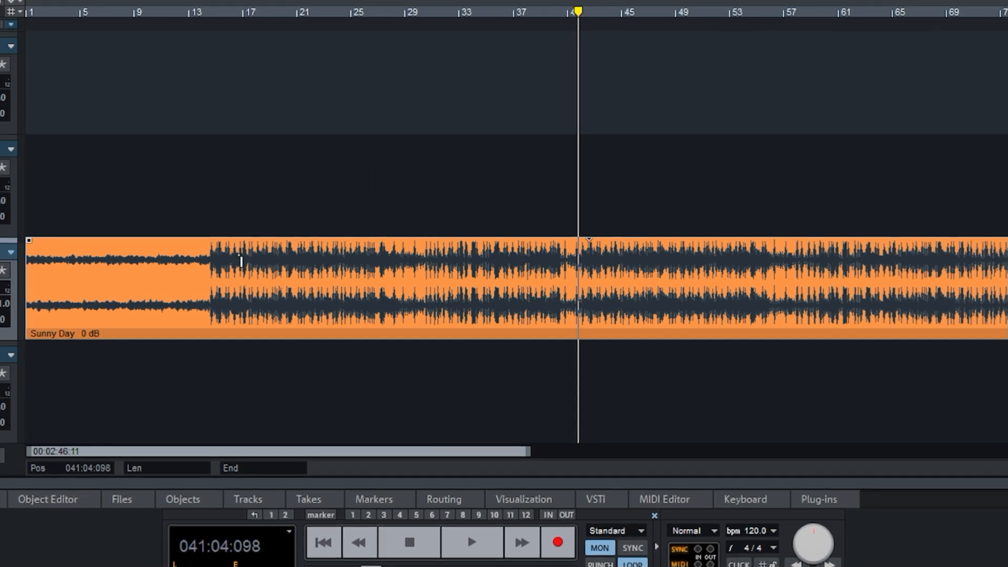
pyautogui.click(217, 187)
pyautogui.click(338, 216)
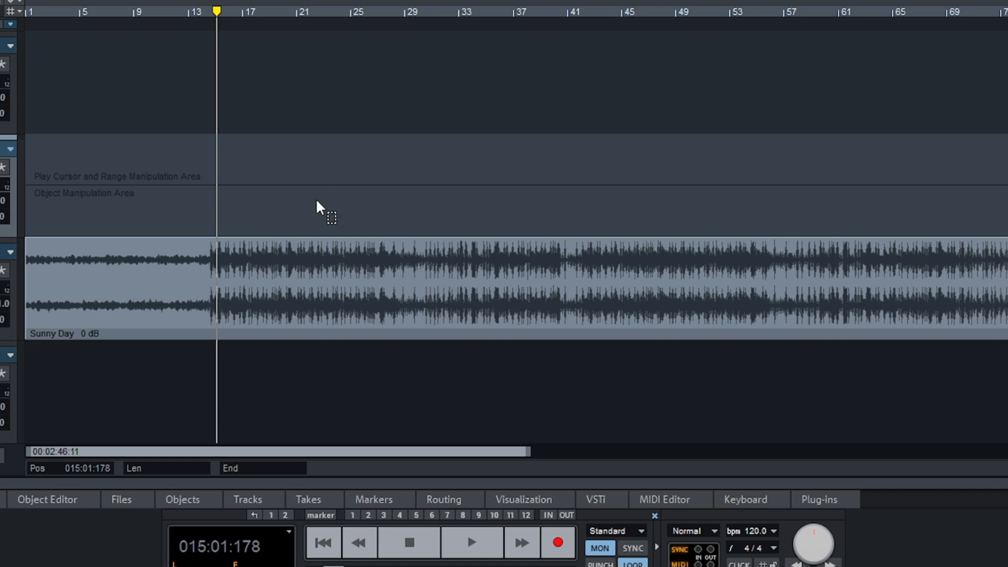
pyautogui.click(254, 262)
pyautogui.click(227, 259)
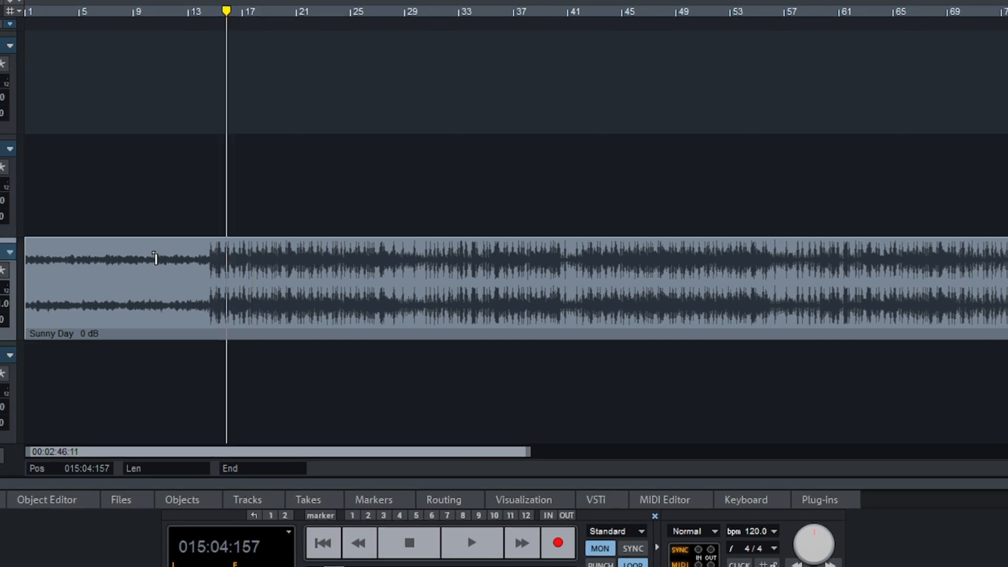
# Place the play cursor at several points along the upper half of Sunny Day, ending at about bar 56.
pyautogui.click(153, 258)
pyautogui.click(54, 278)
pyautogui.click(417, 267)
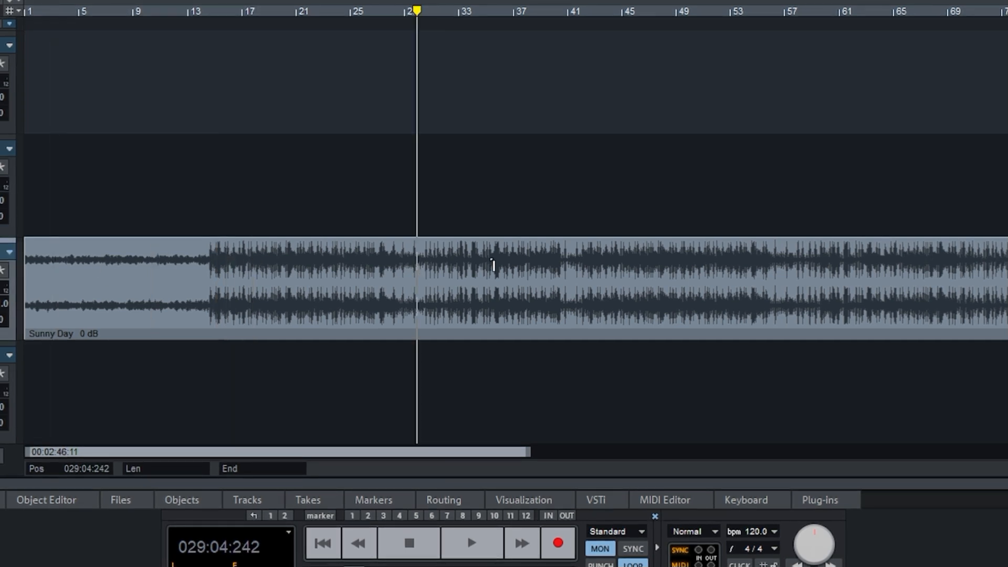
pyautogui.click(511, 266)
pyautogui.click(603, 265)
pyautogui.click(717, 265)
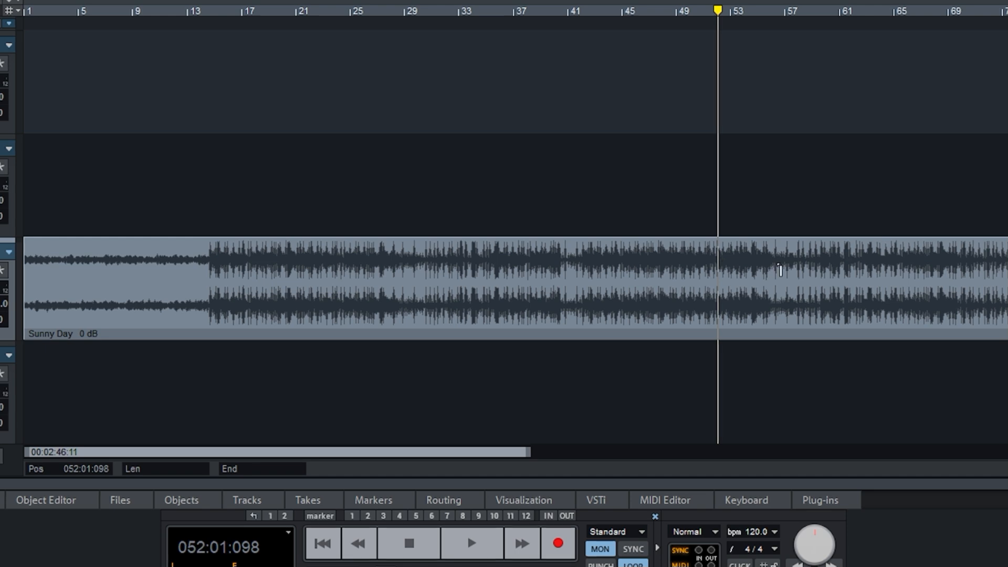
pyautogui.click(777, 269)
# Duplicate the Sunny Day object from track 3 onto track 2 at the same start time, and undo the duplication.
pyautogui.click(218, 301)
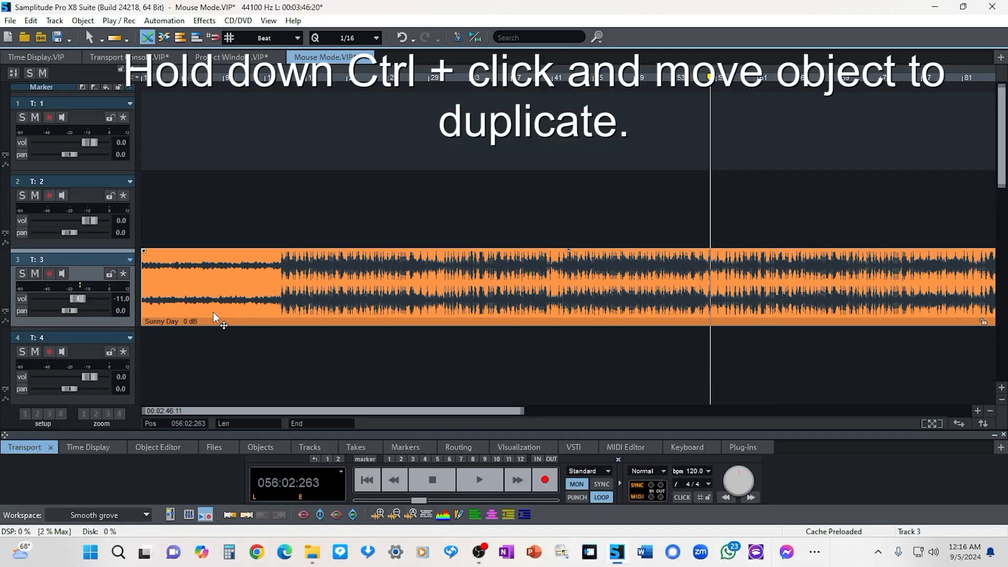
pyautogui.moveTo(213, 313); pyautogui.dragTo(196, 192)
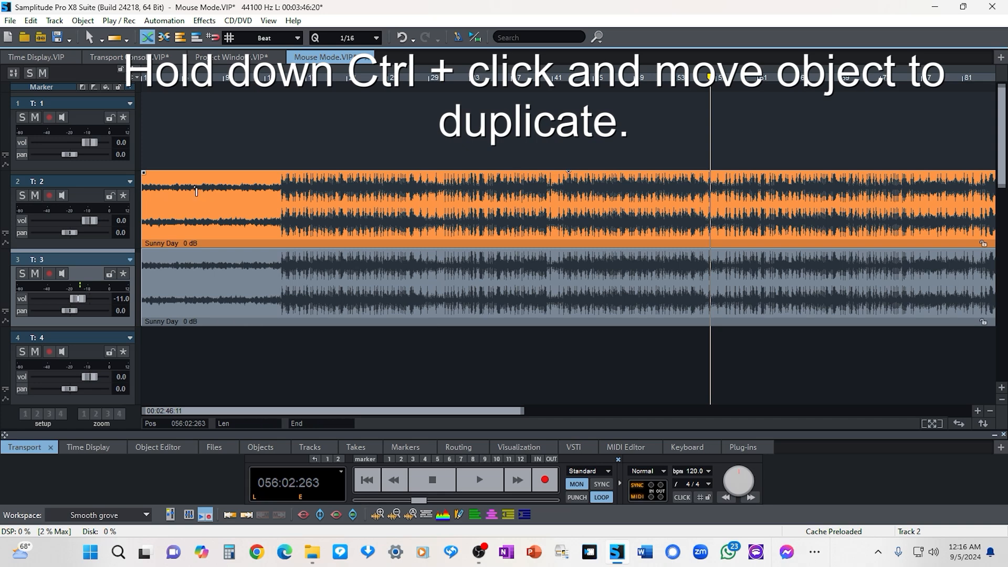
pyautogui.hotkey('ctrl', 'z')
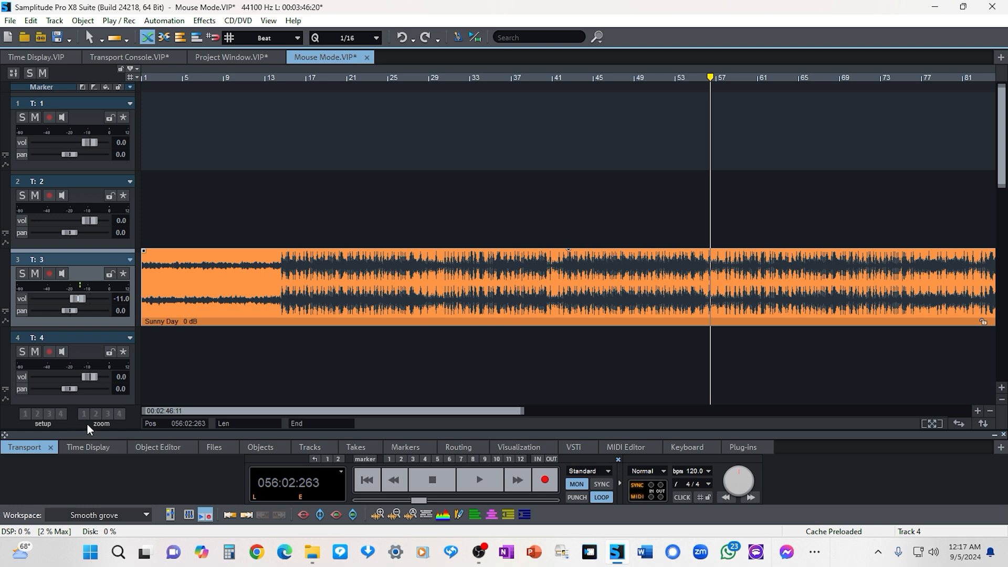
# Place copies of the Sunny Day object from track 3 on tracks 2 and 1, aligned at bar 1.
pyautogui.moveTo(184, 315); pyautogui.dragTo(152, 145)
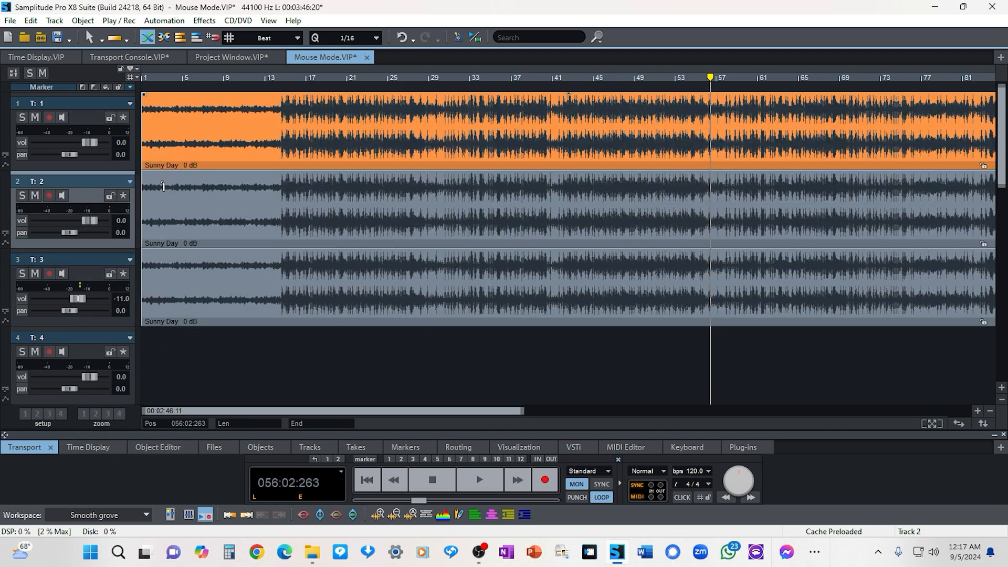
# Duplicate the Sunny Day object from track 3 onto track 4 at the same start time and select all objects in the project.
pyautogui.moveTo(168, 317); pyautogui.dragTo(152, 365)
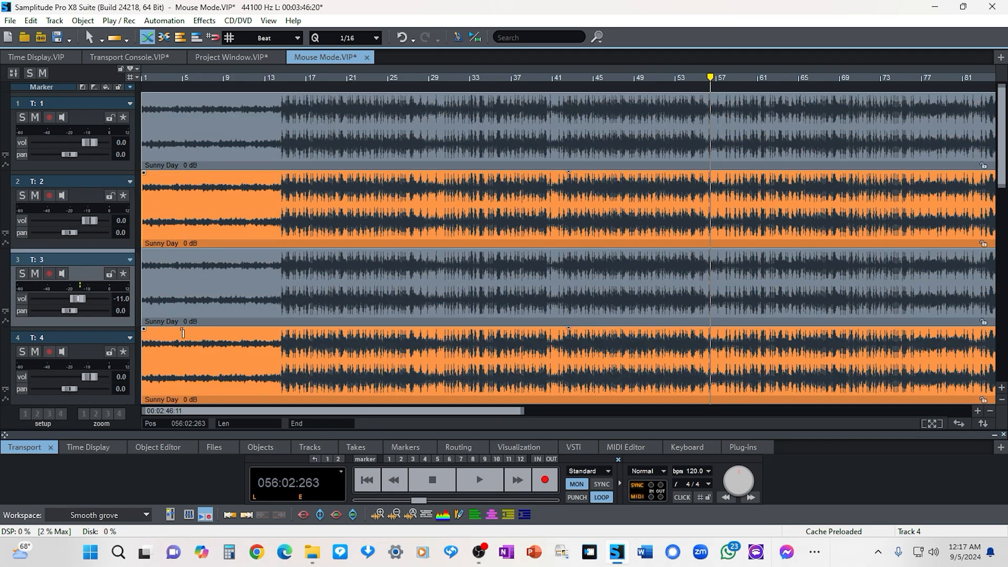
pyautogui.hotkey('ctrl', 'z')
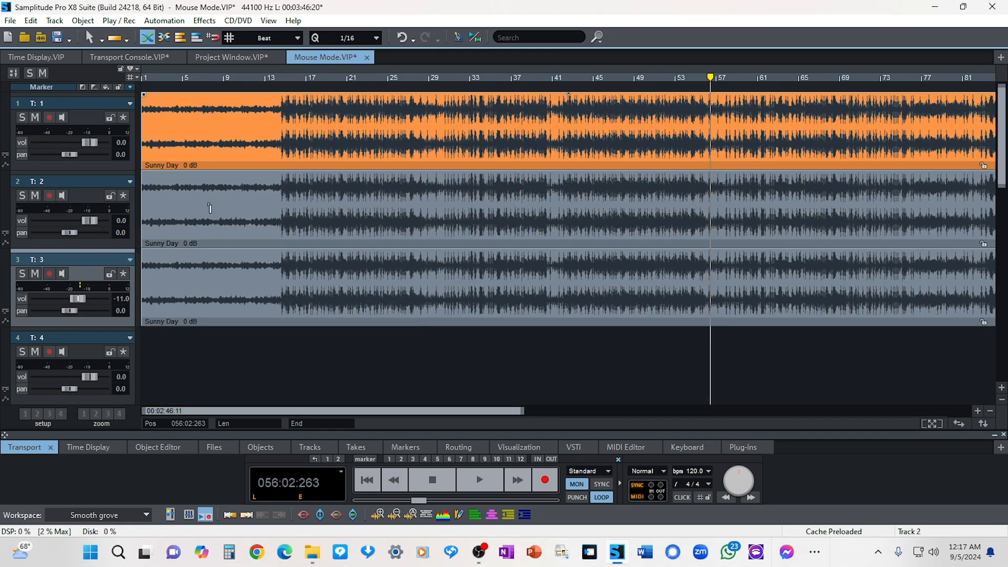
pyautogui.click(202, 317)
pyautogui.moveTo(202, 318); pyautogui.dragTo(184, 362)
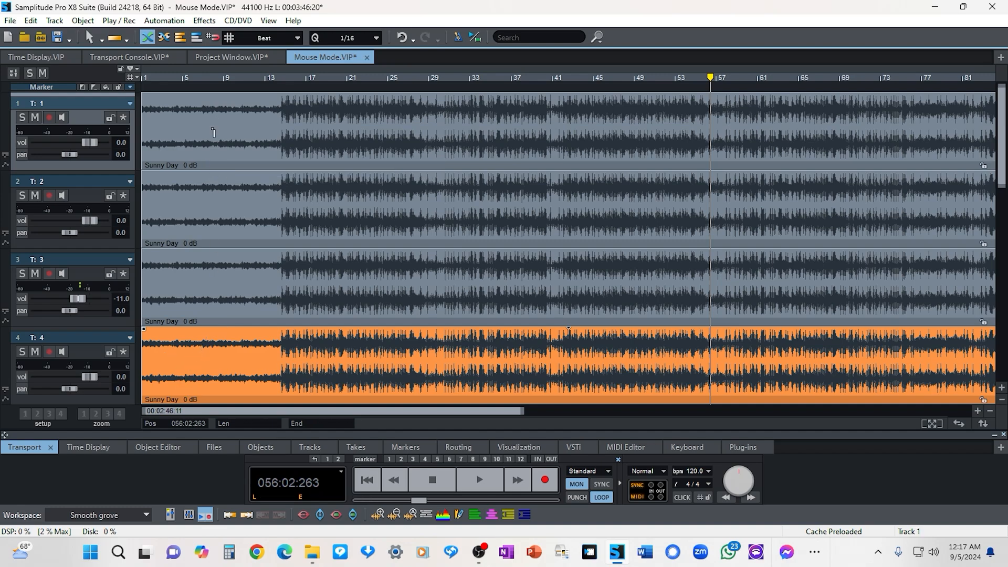
pyautogui.hotkey('ctrl', 'a')
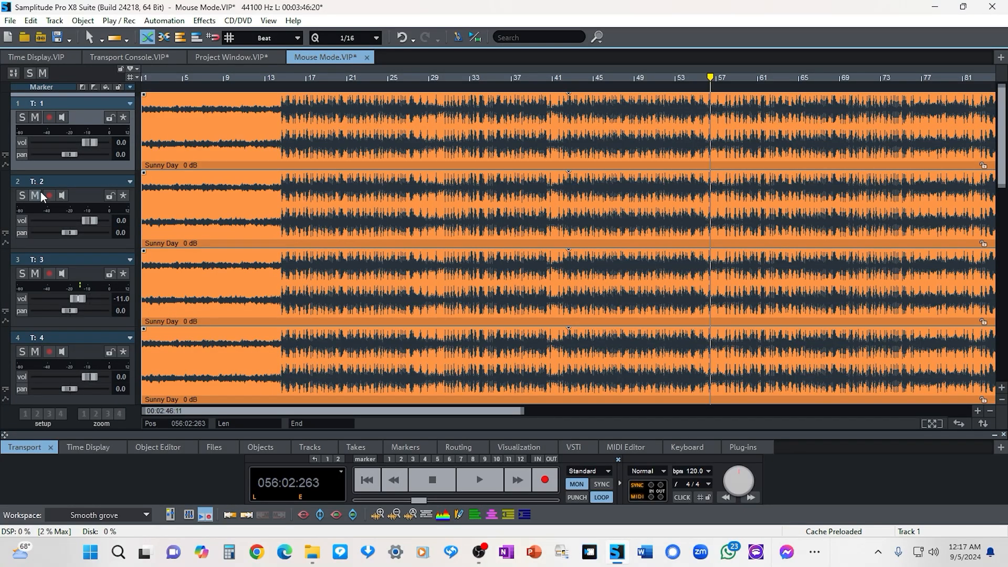
# Undo the duplications of the Sunny Day object on tracks 1, 2 and 4.
pyautogui.hotkey('ctrl', 'z')
pyautogui.hotkey('ctrl', 'z')
pyautogui.hotkey('ctrl', 'z')
pyautogui.hotkey('ctrl', 'z')
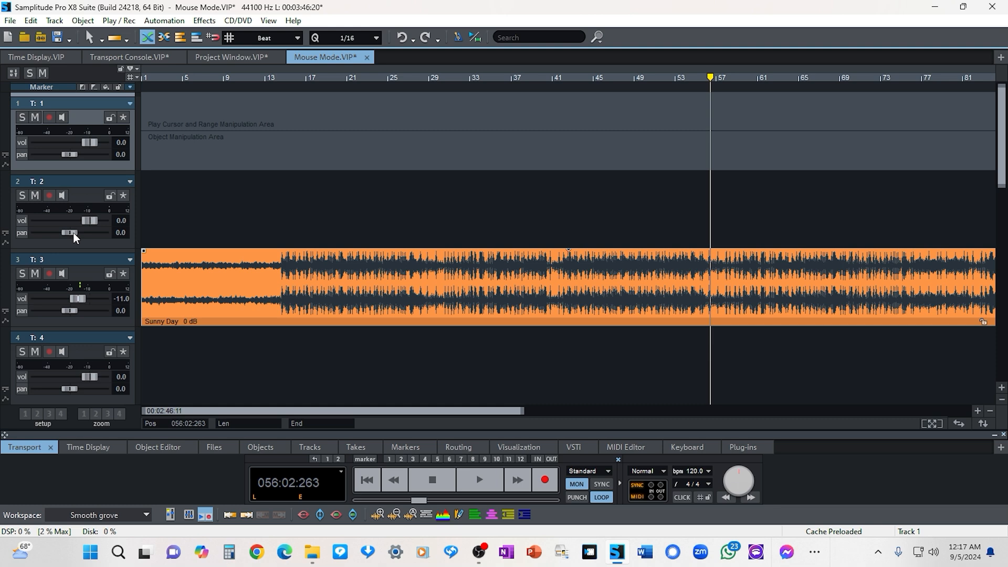
# Duplicate the Sunny Day object from track 3 onto track 2 and place the play cursor at about bar 20 using empty track 4.
pyautogui.moveTo(74, 237)
pyautogui.moveTo(206, 315); pyautogui.dragTo(191, 241)
pyautogui.click(283, 362)
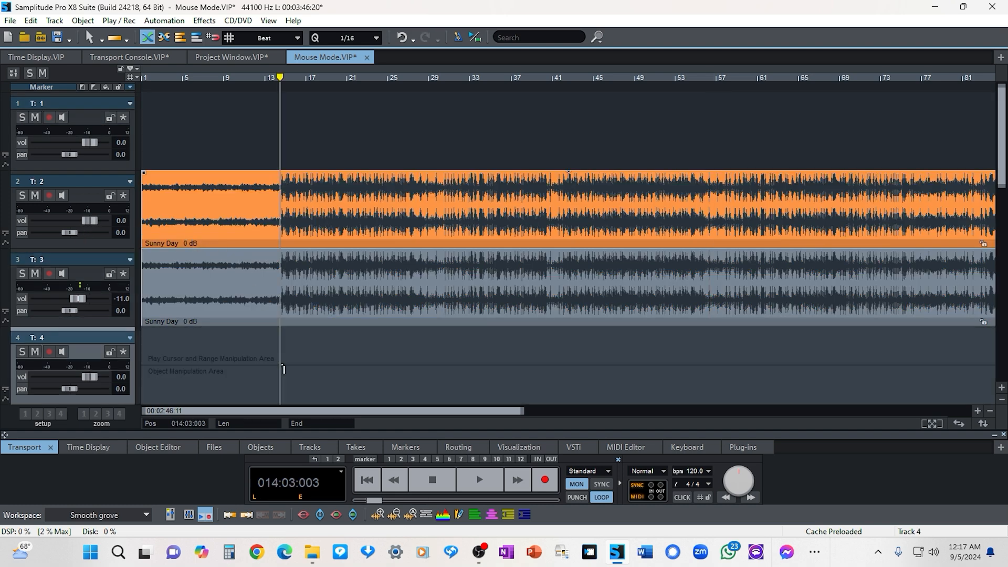
pyautogui.click(295, 357)
pyautogui.click(338, 337)
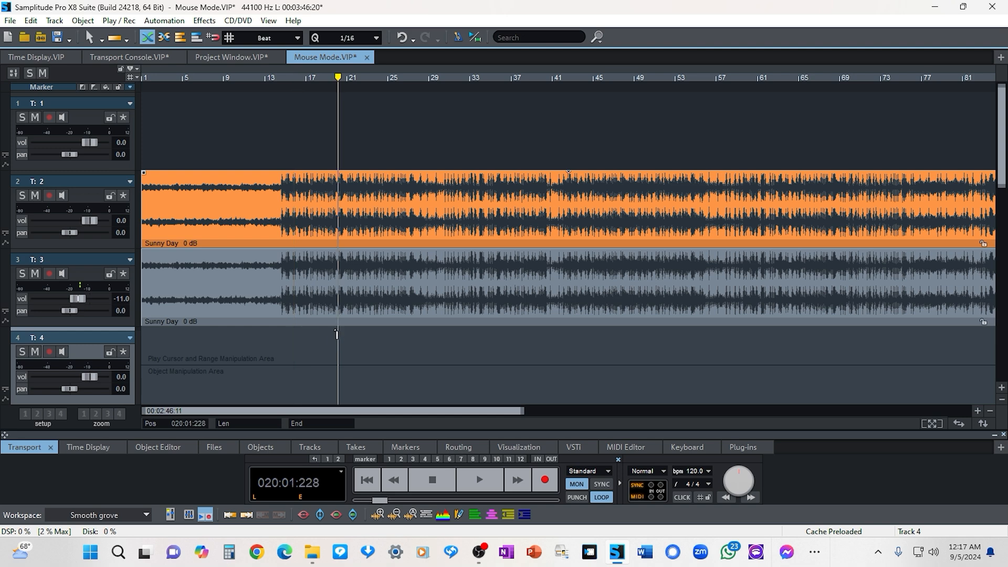
# Clear the object selection and select the Sunny Day objects on tracks 2 and 3 together with a selection frame, repeating it once.
pyautogui.click(290, 158)
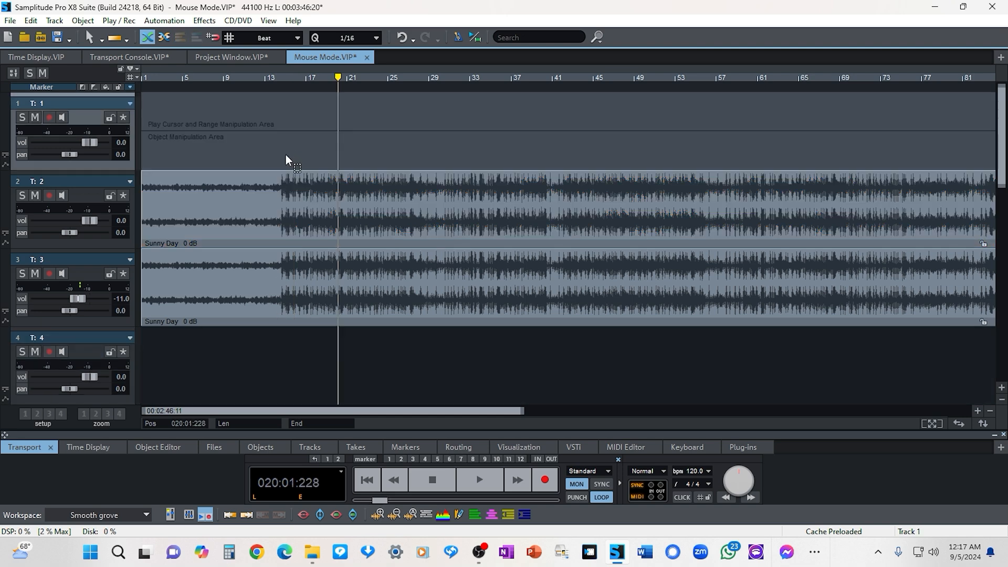
pyautogui.click(283, 246)
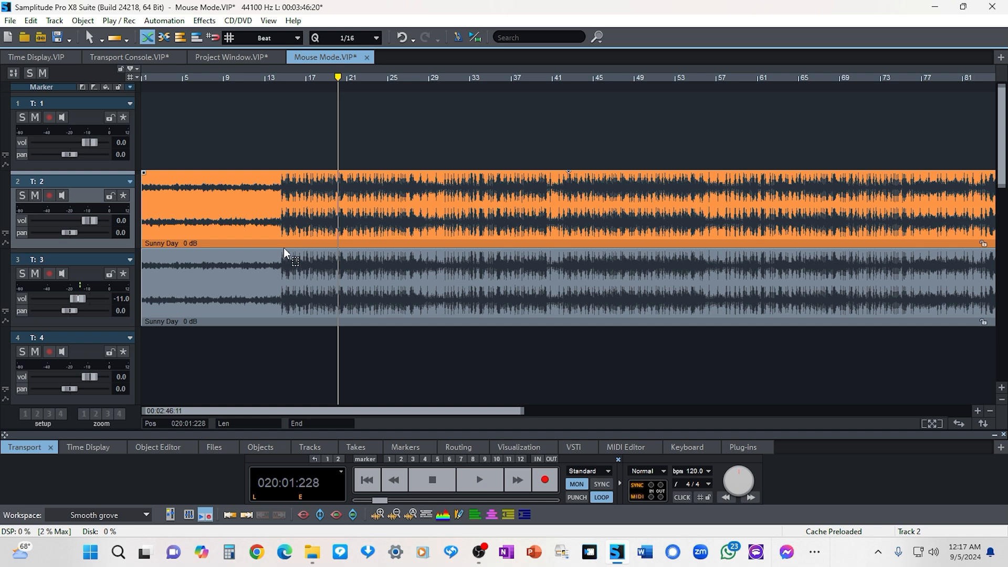
pyautogui.click(283, 254)
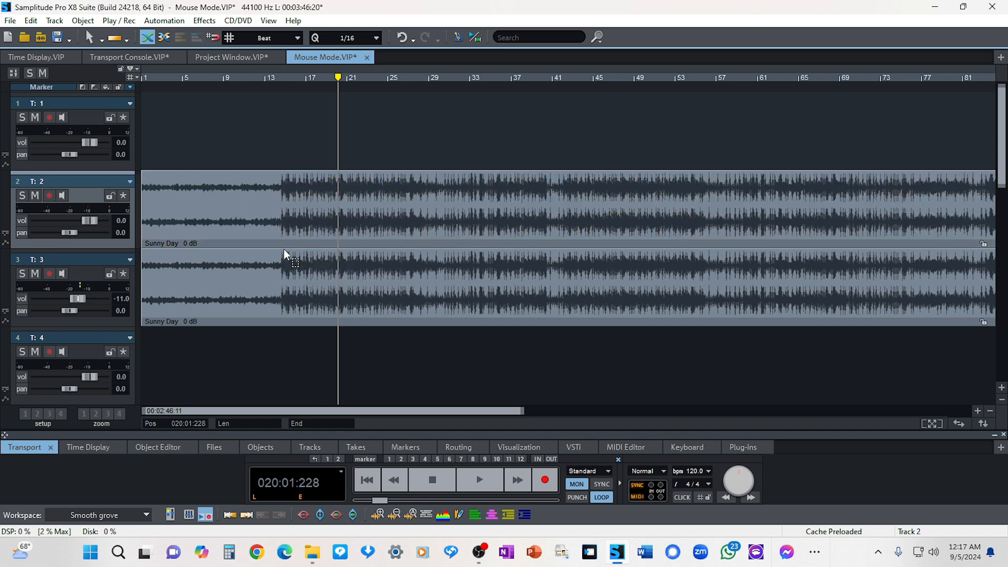
pyautogui.moveTo(284, 251)
pyautogui.mouseDown()
pyautogui.moveTo(412, 242)
pyautogui.moveTo(564, 251)
pyautogui.moveTo(952, 297)
pyautogui.moveTo(985, 333)
pyautogui.moveTo(986, 370)
pyautogui.mouseUp()
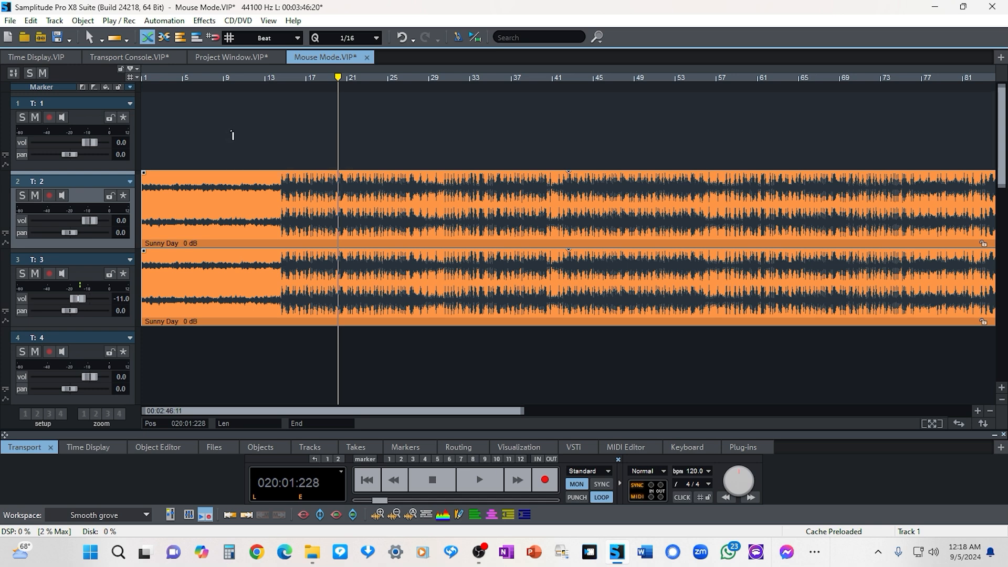
pyautogui.click(282, 248)
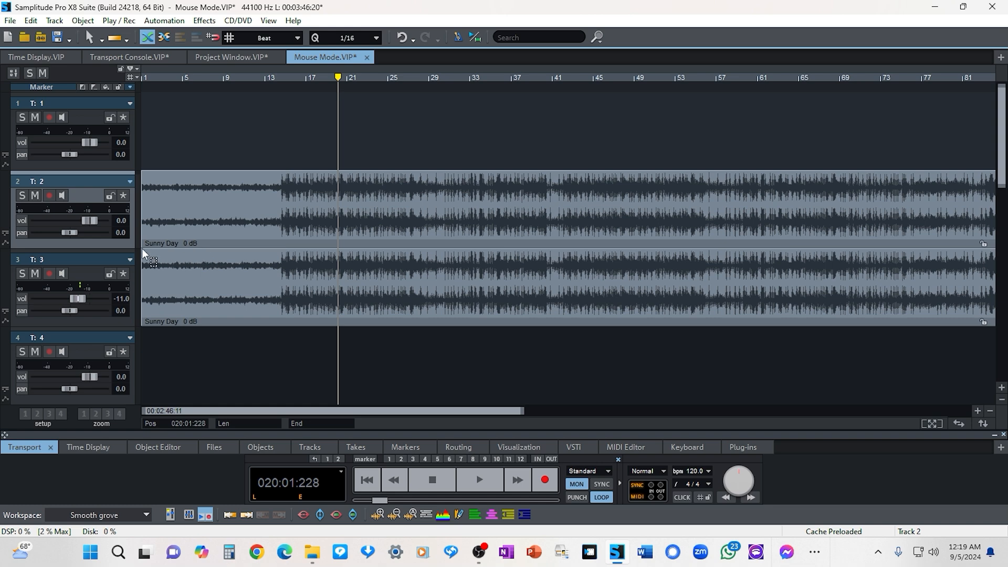
pyautogui.moveTo(142, 248); pyautogui.dragTo(131, 270)
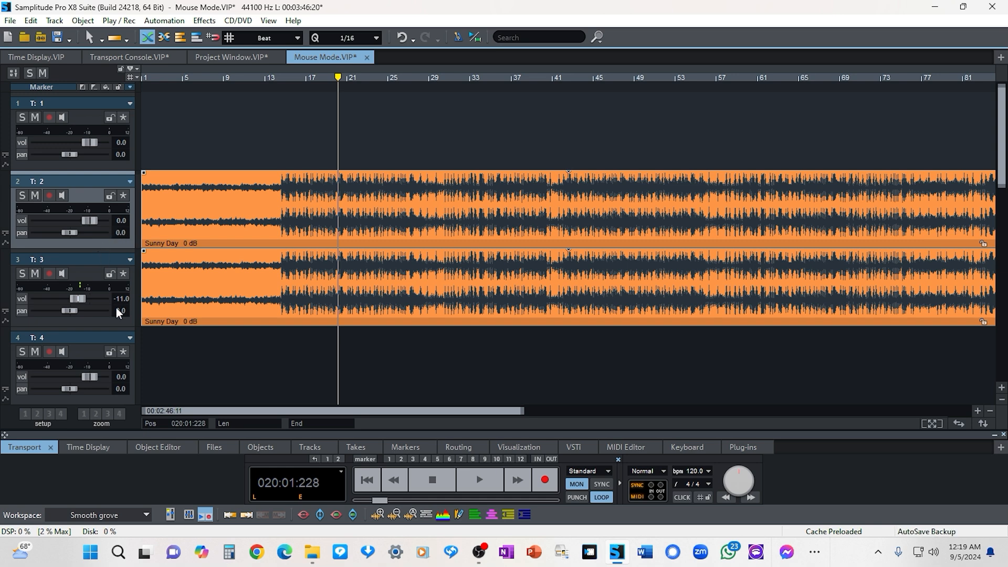
# Deselect the objects and place the play cursor at several points along the upper half of track 3's object, ending near the end of bar 13.
pyautogui.click(192, 367)
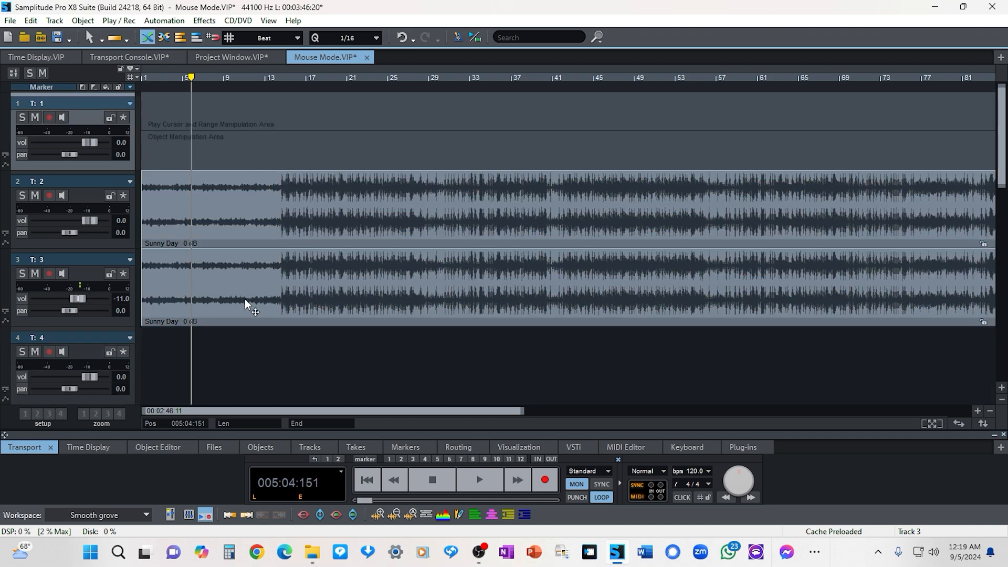
pyautogui.click(250, 265)
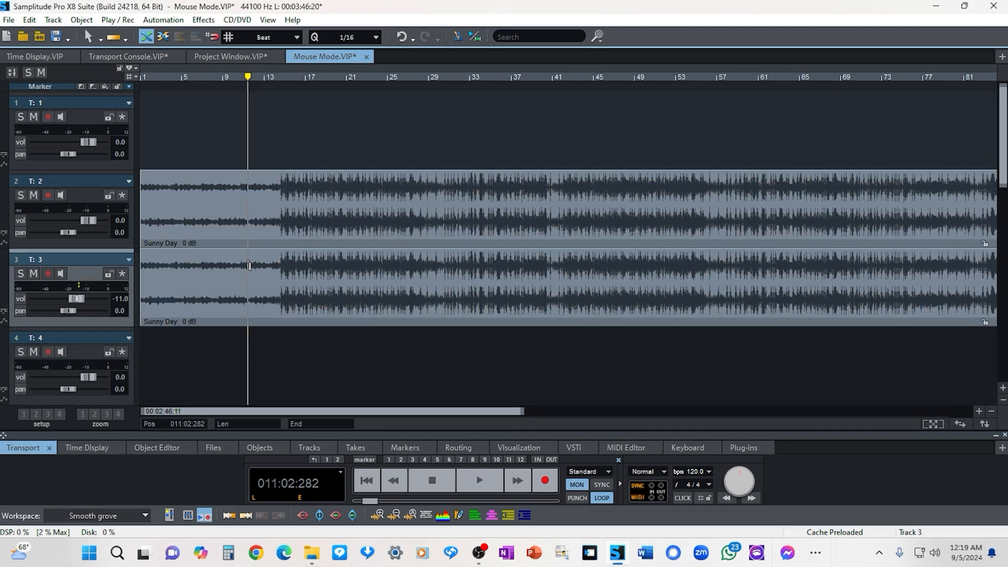
pyautogui.moveTo(250, 265); pyautogui.dragTo(292, 266)
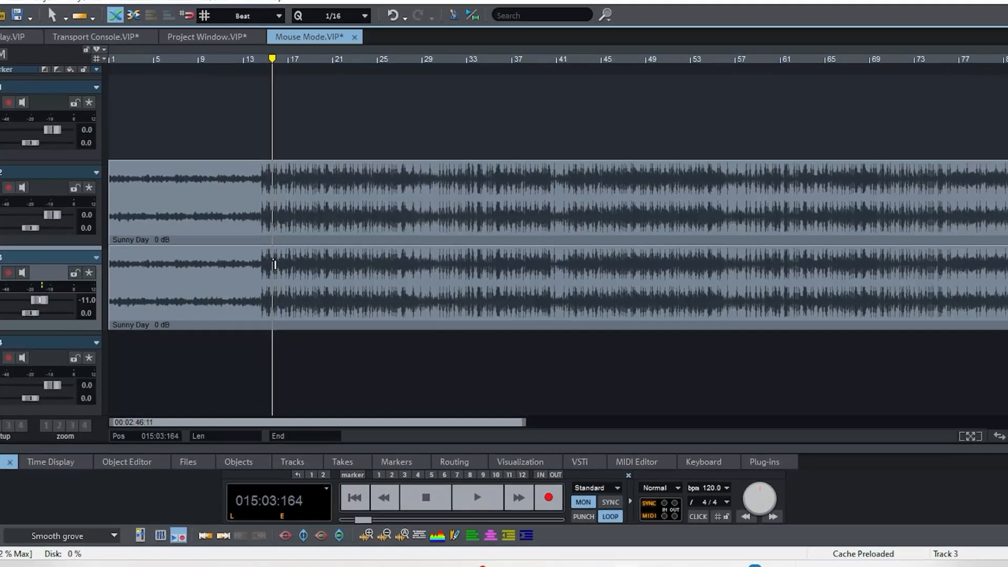
pyautogui.click(255, 264)
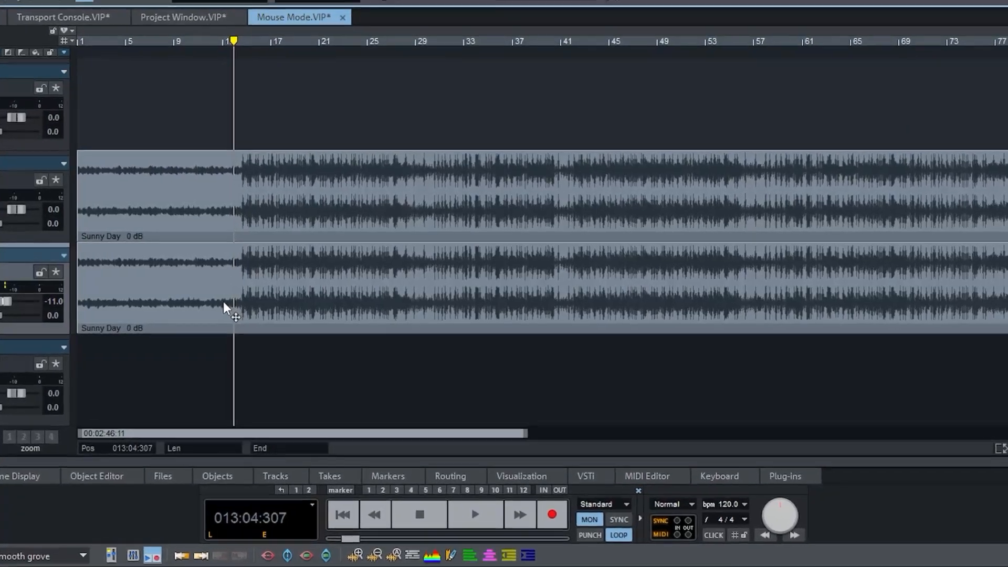
# Open track 3's Sunny Day object in the Object Editor, view its FX, Fades and Time/Pitch settings, and return to the Transport view.
pyautogui.click(220, 303)
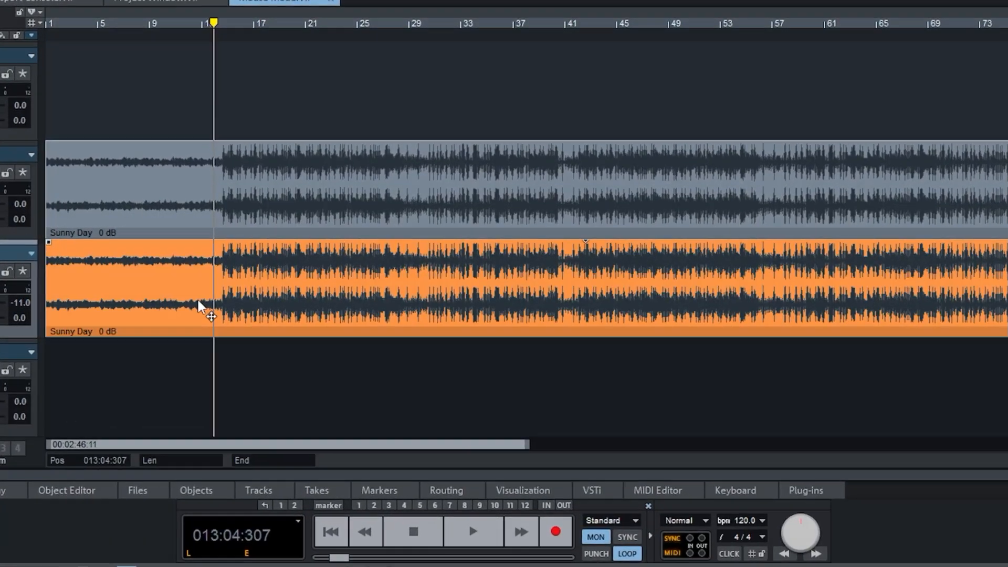
pyautogui.doubleClick(197, 301)
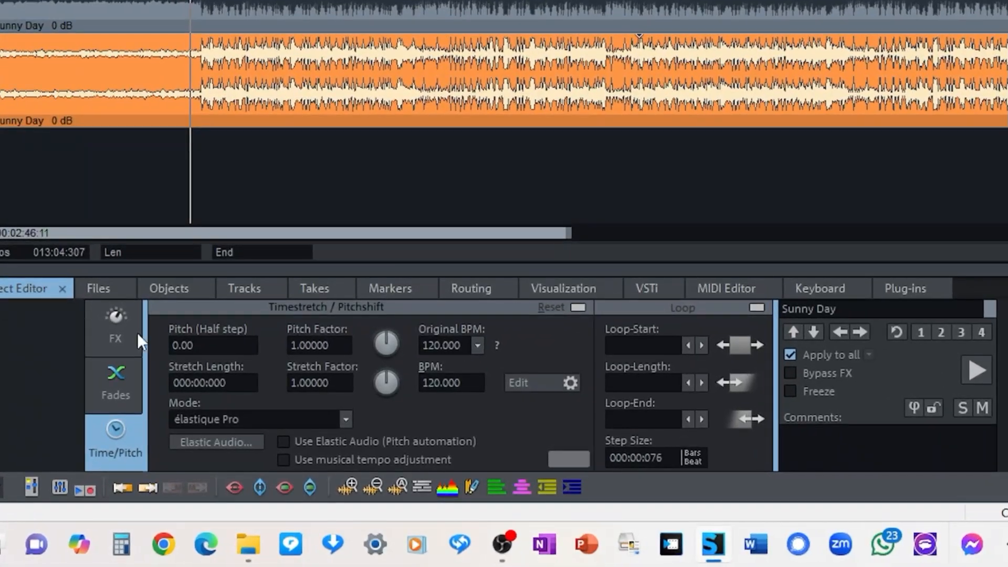
pyautogui.click(118, 323)
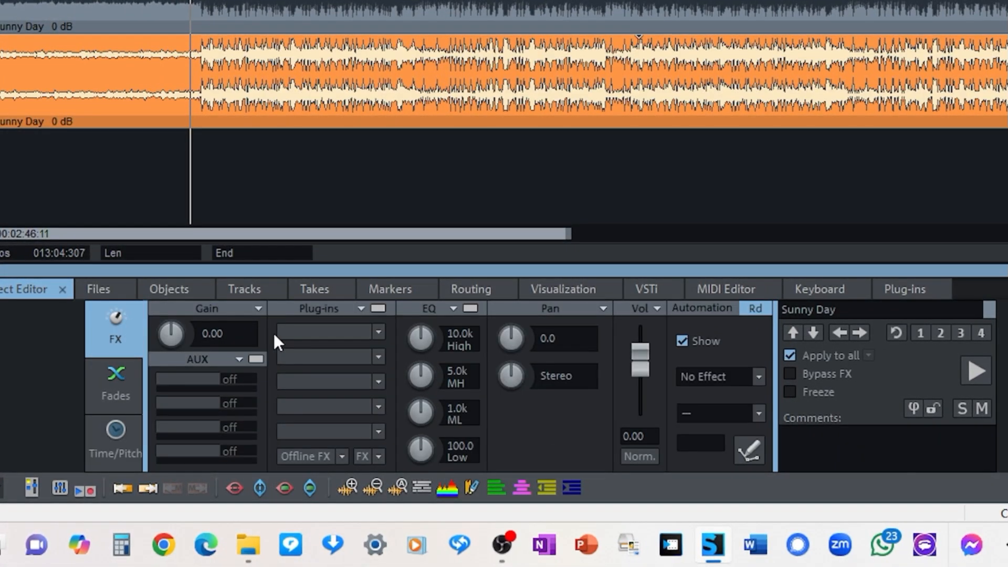
pyautogui.click(111, 374)
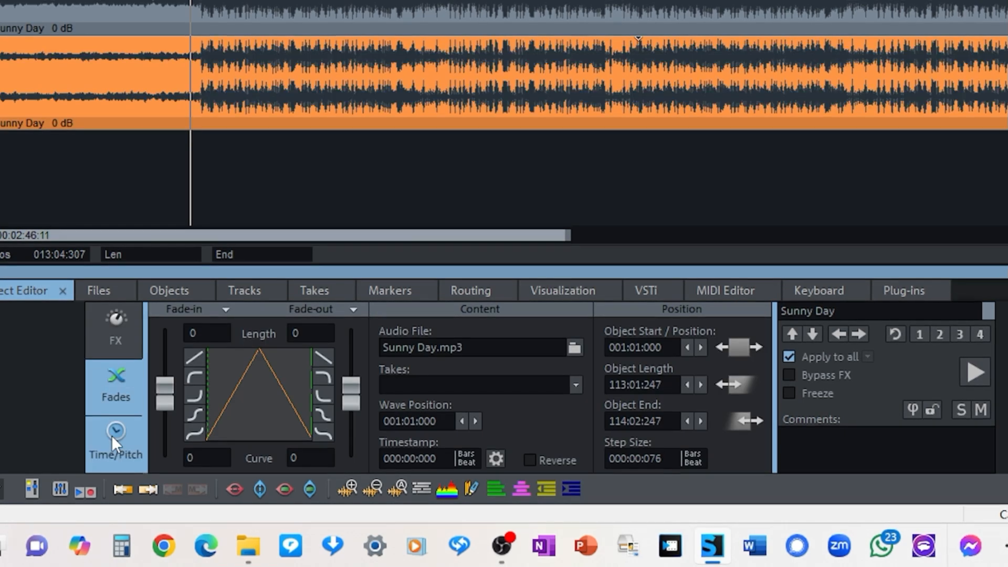
pyautogui.click(111, 434)
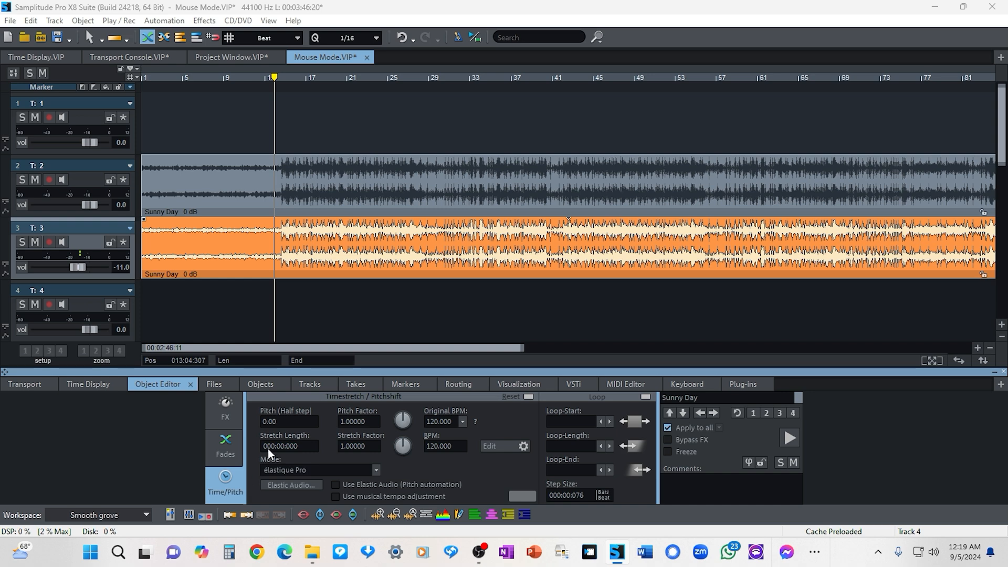
pyautogui.click(13, 382)
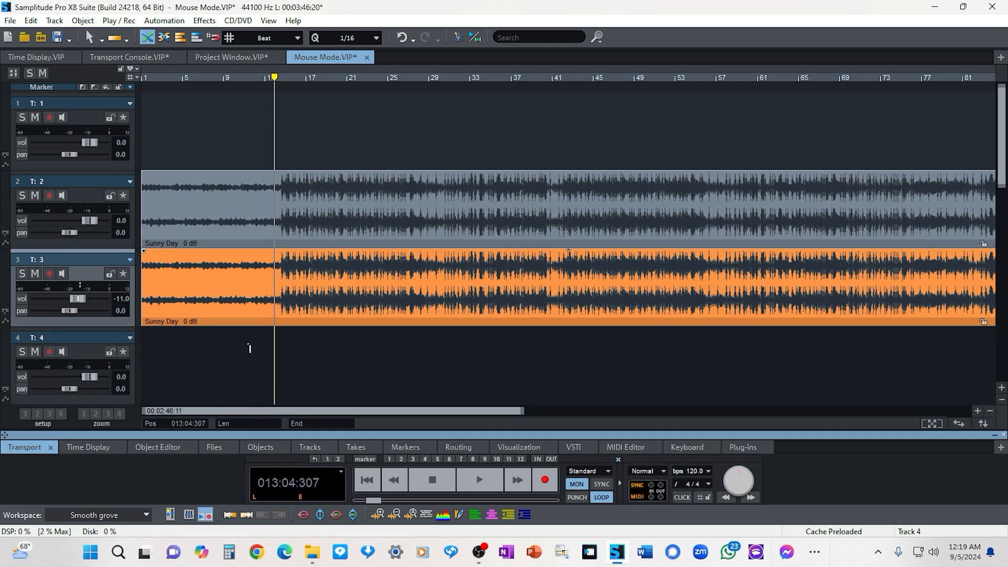
# Undo the Sunny Day copy on track 2 and split the track 3 object at about bars 14, 41 and 56.
pyautogui.moveTo(252, 324); pyautogui.dragTo(251, 323)
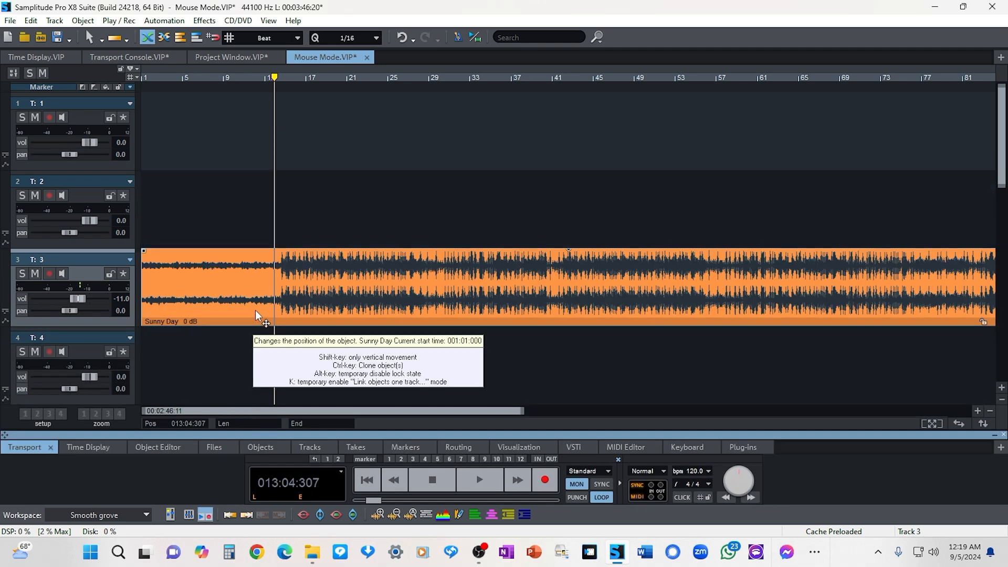
pyautogui.click(279, 272)
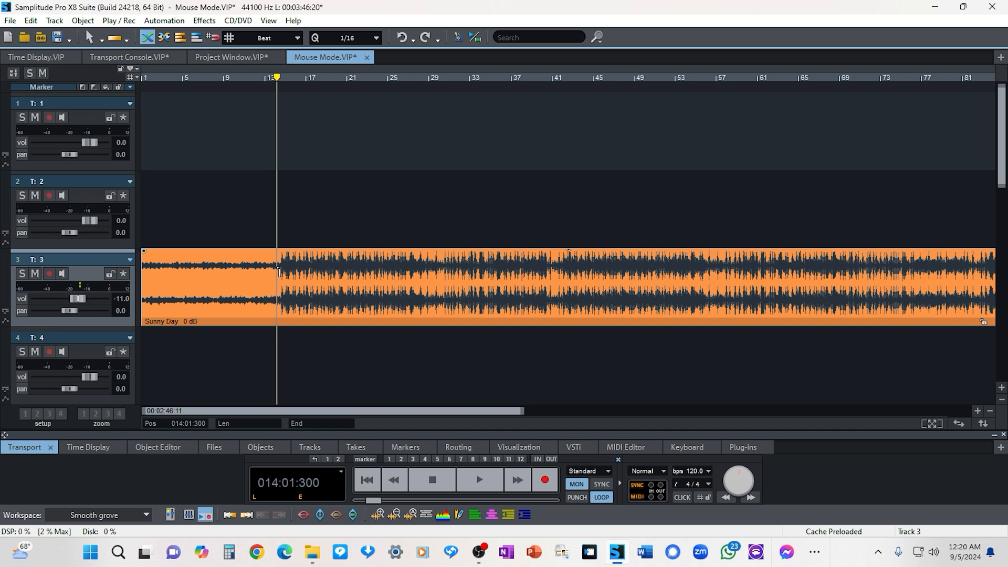
pyautogui.click(278, 273)
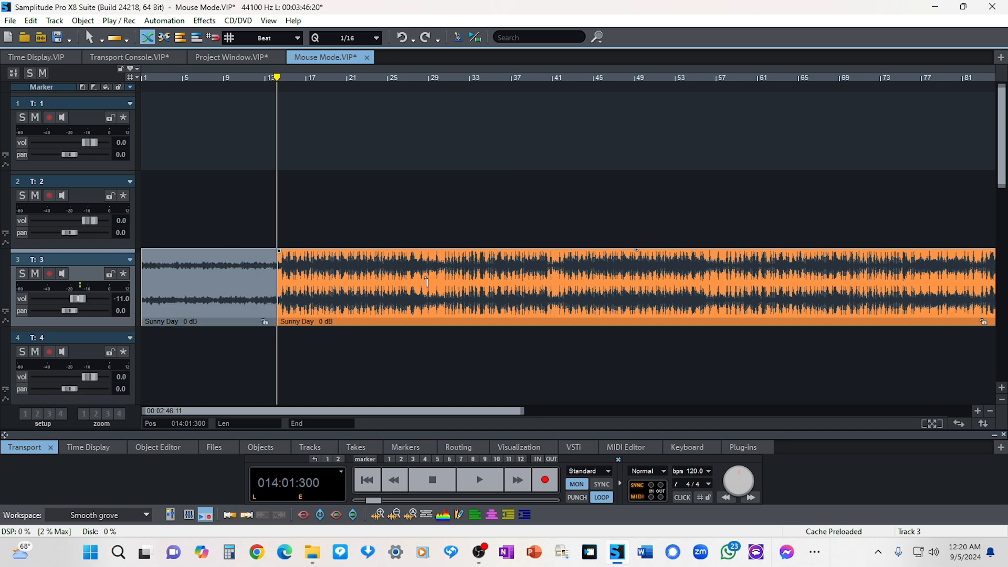
pyautogui.click(561, 283)
pyautogui.click(708, 282)
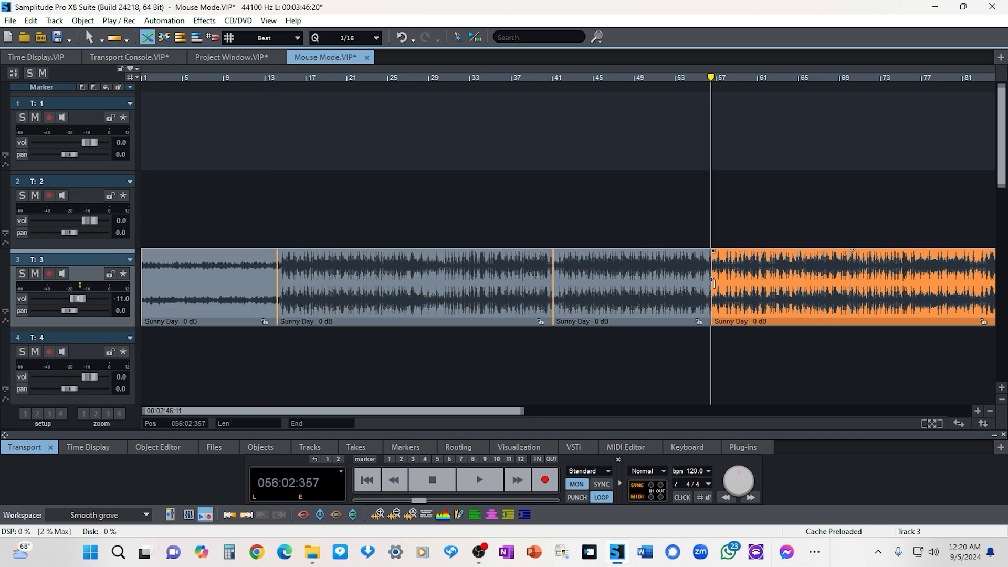
# Select each of the four Sunny Day segments on track 3 in turn and clear the selection.
pyautogui.click(244, 296)
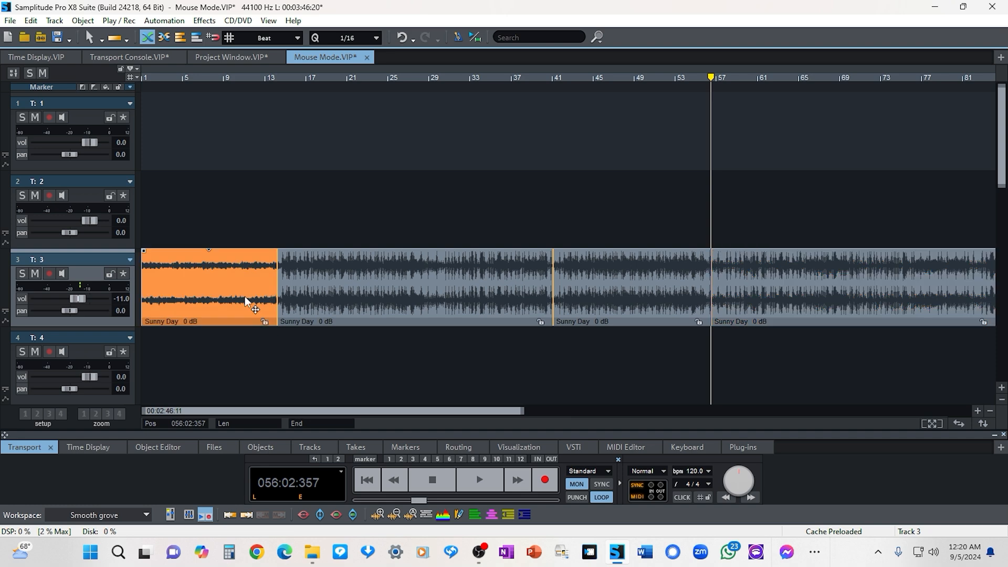
pyautogui.click(314, 297)
pyautogui.click(595, 308)
pyautogui.click(732, 305)
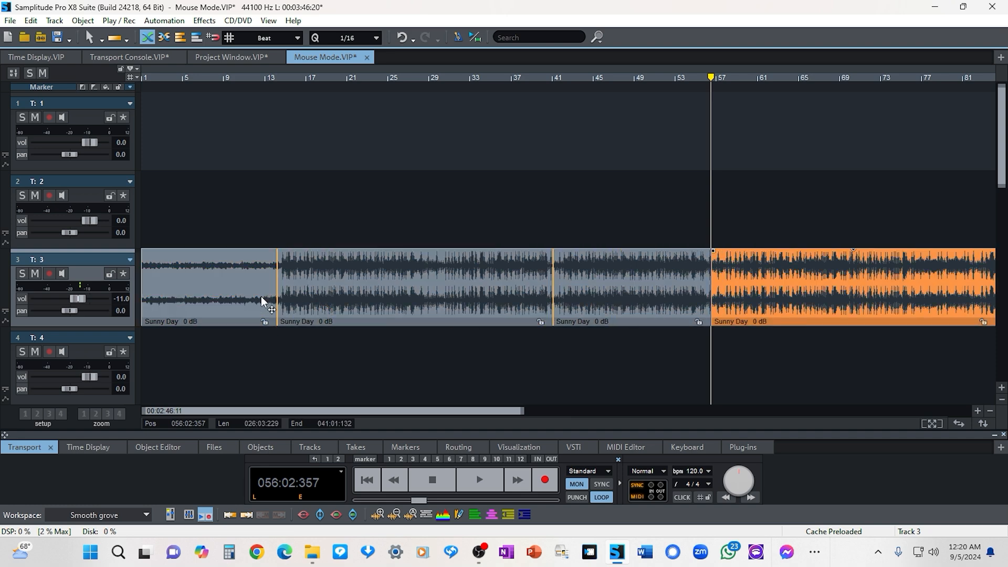
pyautogui.click(216, 248)
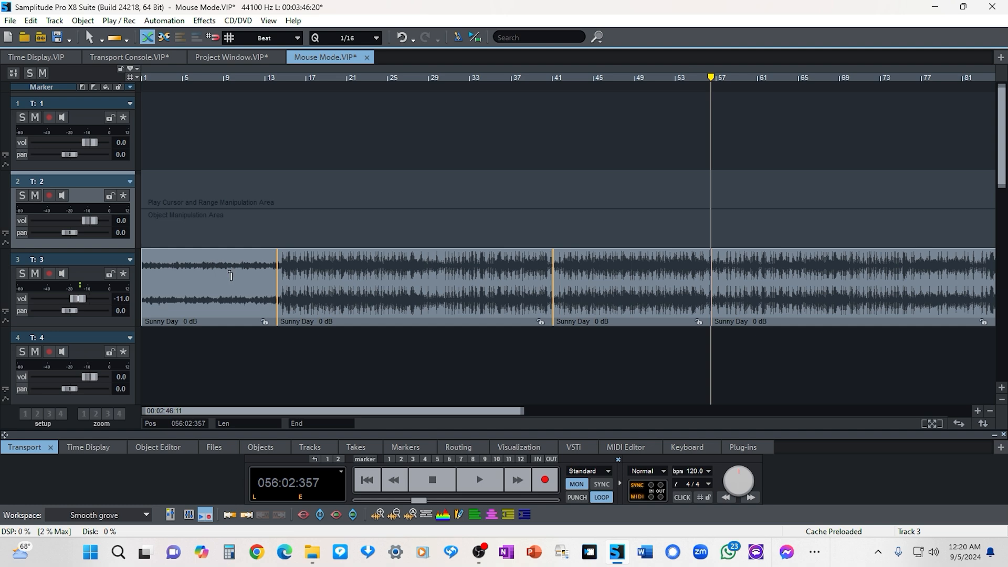
# Undo the three splits of the Sunny Day object on track 3.
pyautogui.hotkey('ctrl', 'z')
pyautogui.hotkey('ctrl', 'z')
pyautogui.hotkey('ctrl', 'z')
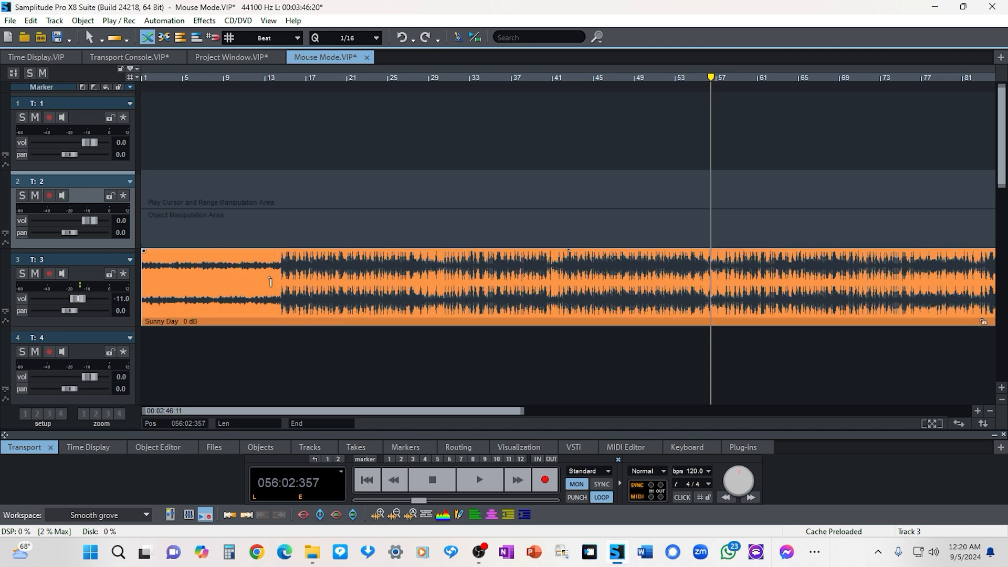
# Duplicate the Sunny Day object from track 3 onto track 2 and split the copy at about bars 14, 41 and 58.
pyautogui.moveTo(198, 308); pyautogui.dragTo(207, 249)
pyautogui.click(280, 279)
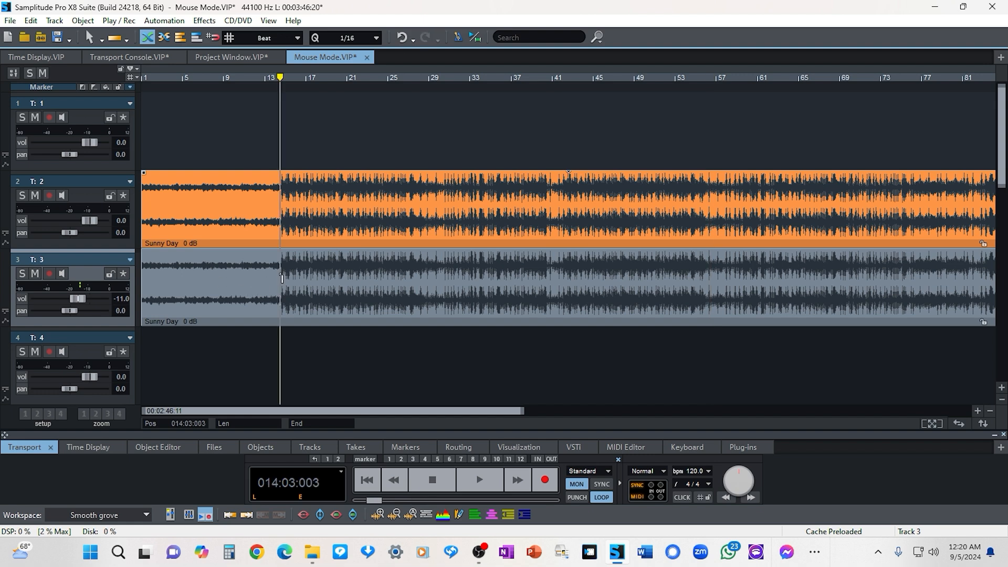
pyautogui.press('t')
pyautogui.click(553, 283)
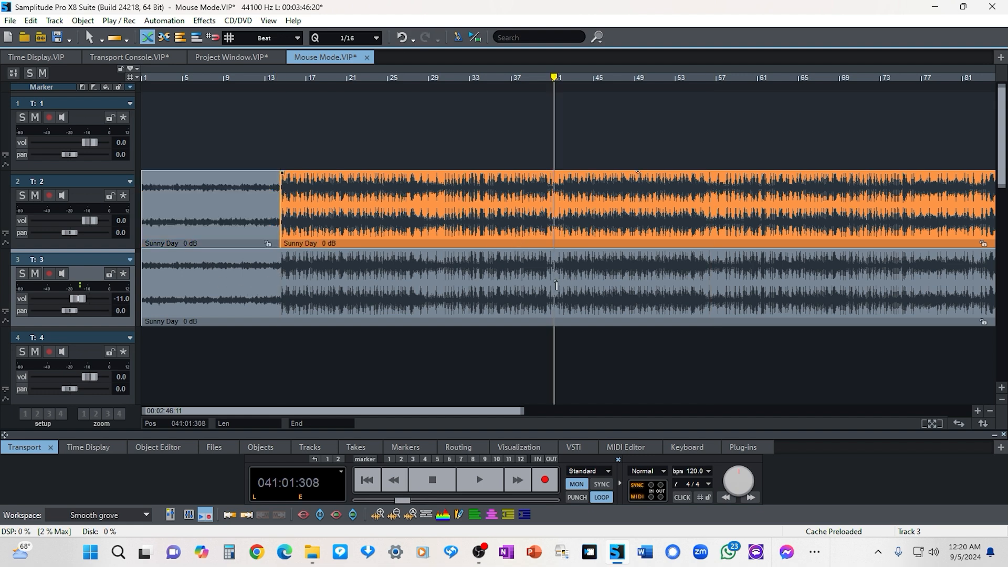
pyautogui.press('t')
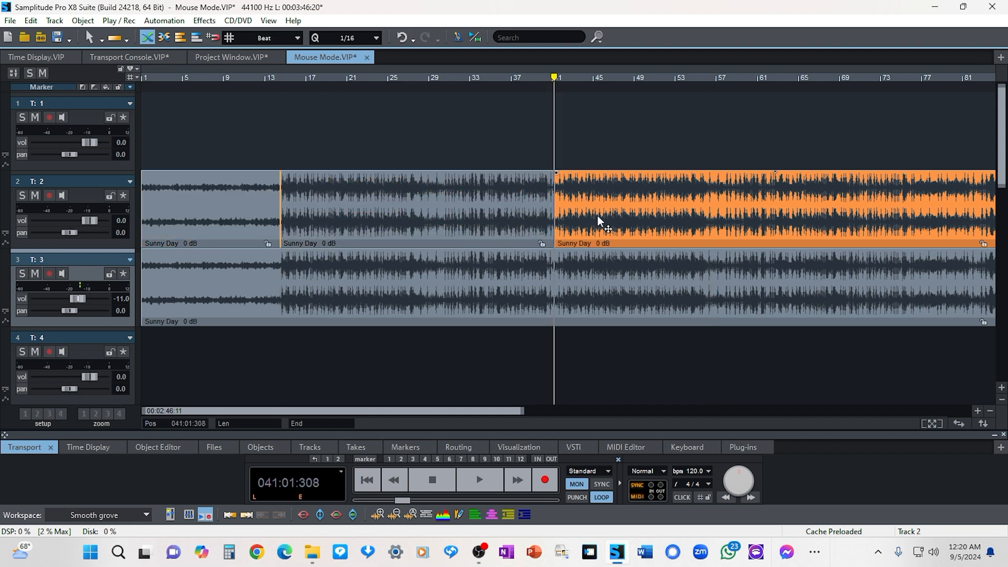
pyautogui.click(731, 218)
pyautogui.press('t')
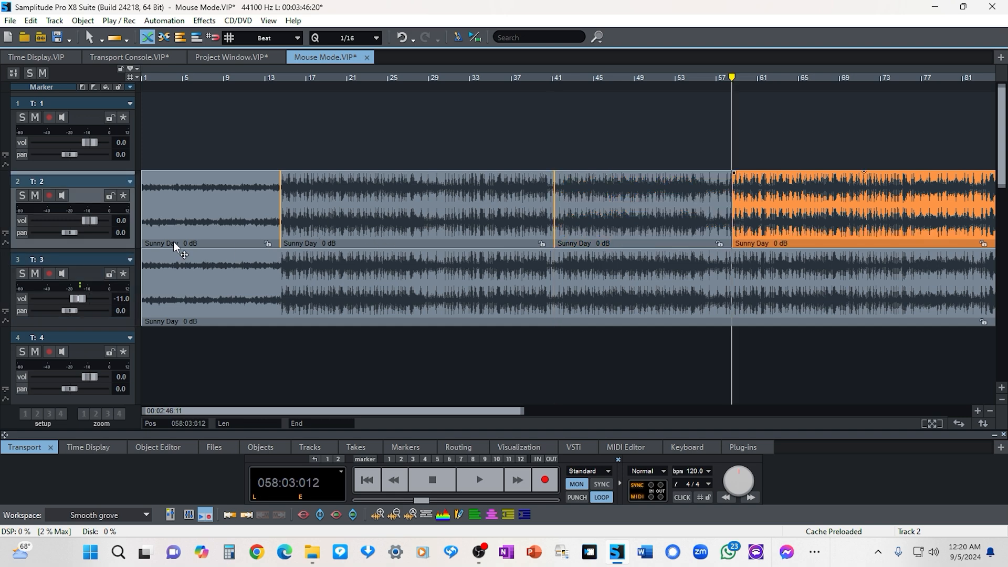
# Open the Object Editor from the second Sunny Day segment on track 2 and select the second and first segments in turn.
pyautogui.doubleClick(281, 246)
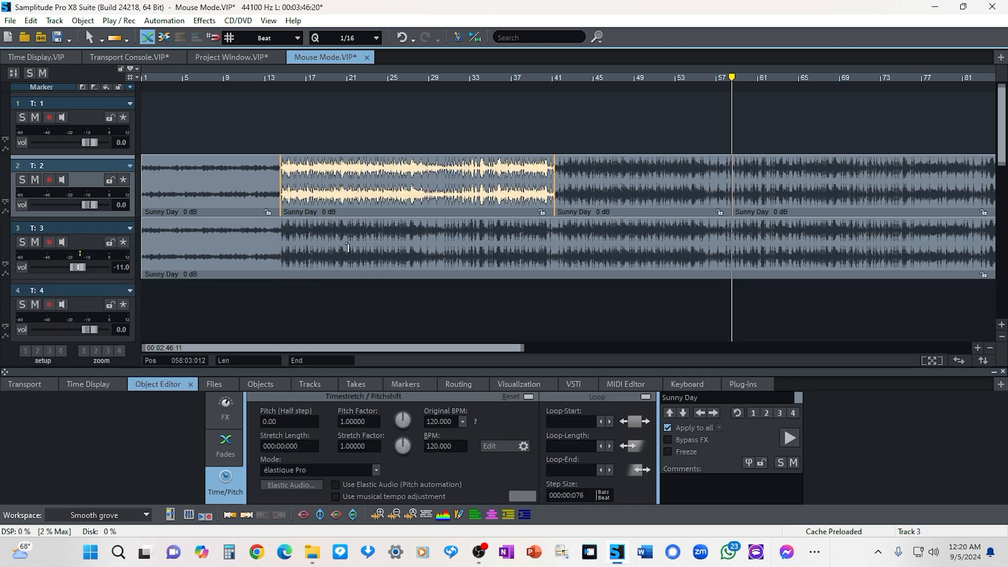
pyautogui.click(340, 212)
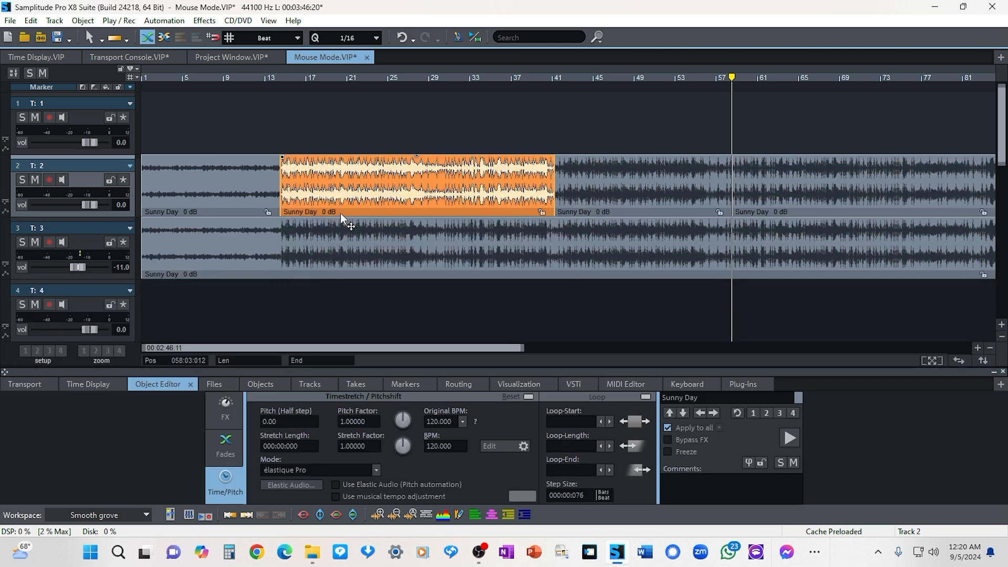
pyautogui.click(249, 212)
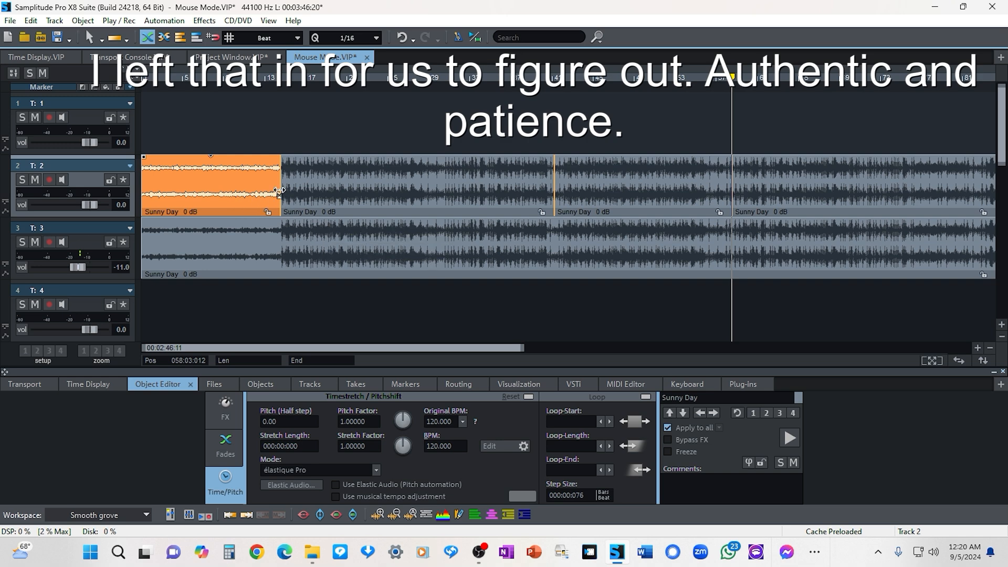
# Select the track 2 segments on either side of the splits near bars 14 and 41 in turn and clear the selection.
pyautogui.click(290, 200)
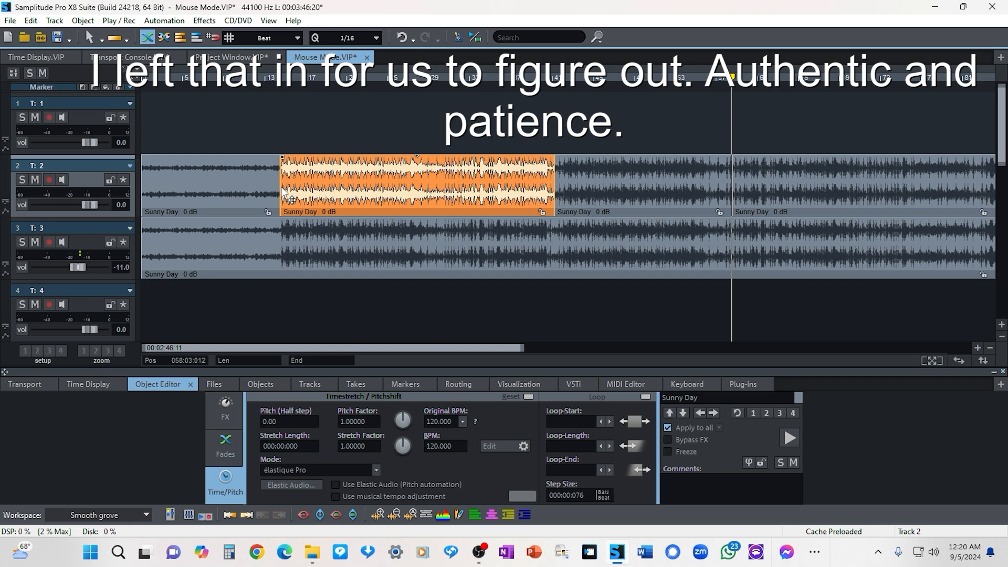
pyautogui.click(280, 188)
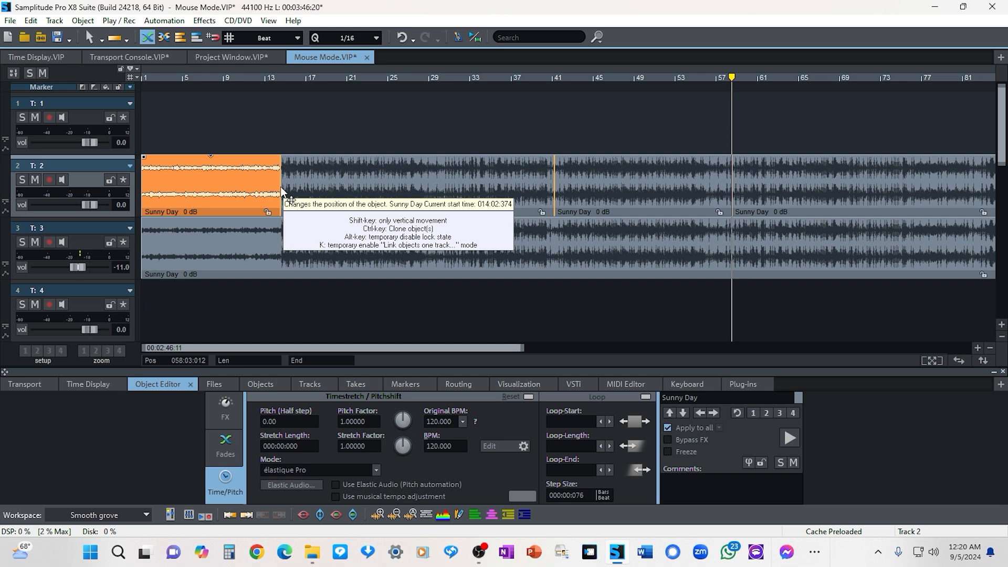
pyautogui.click(281, 190)
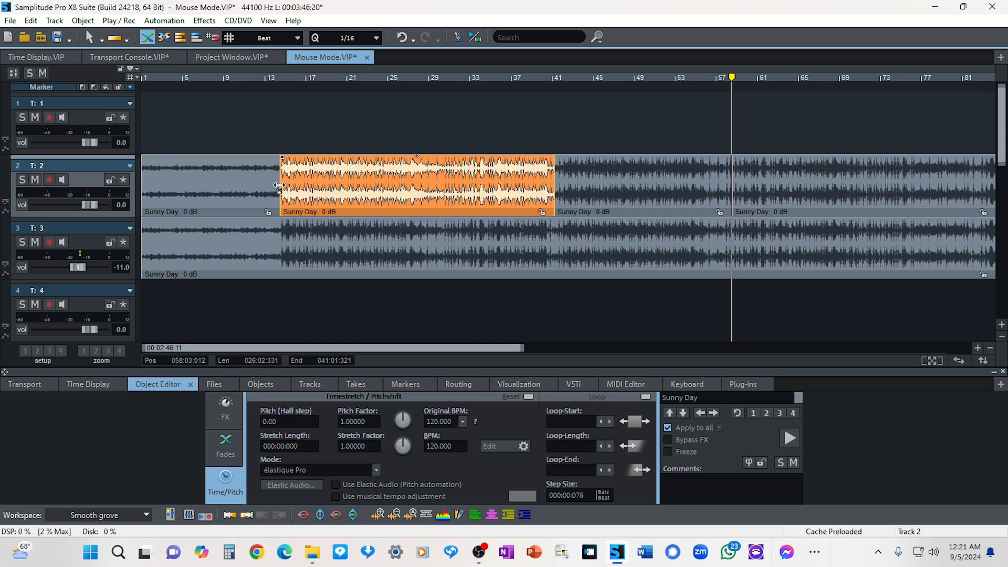
pyautogui.click(554, 195)
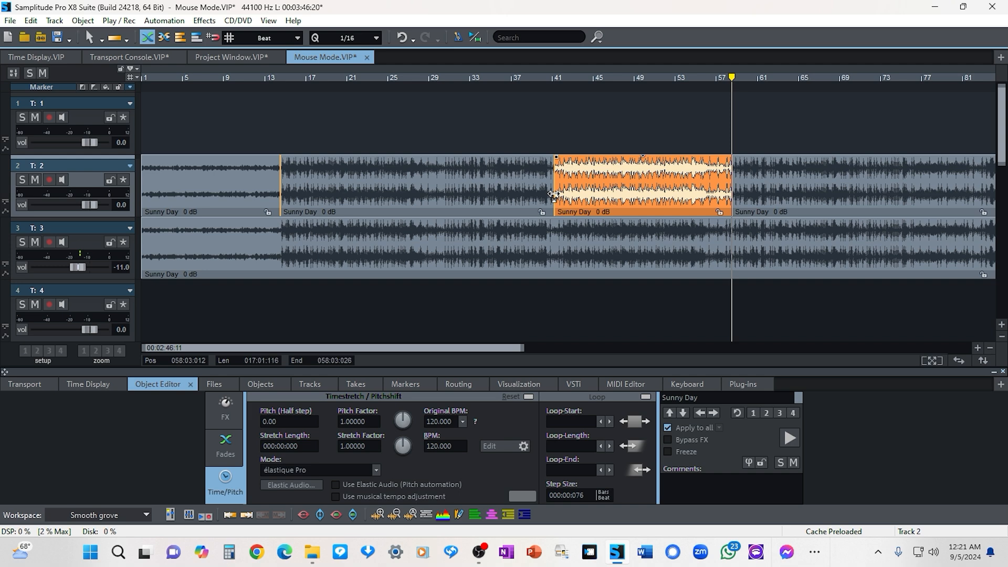
pyautogui.click(485, 217)
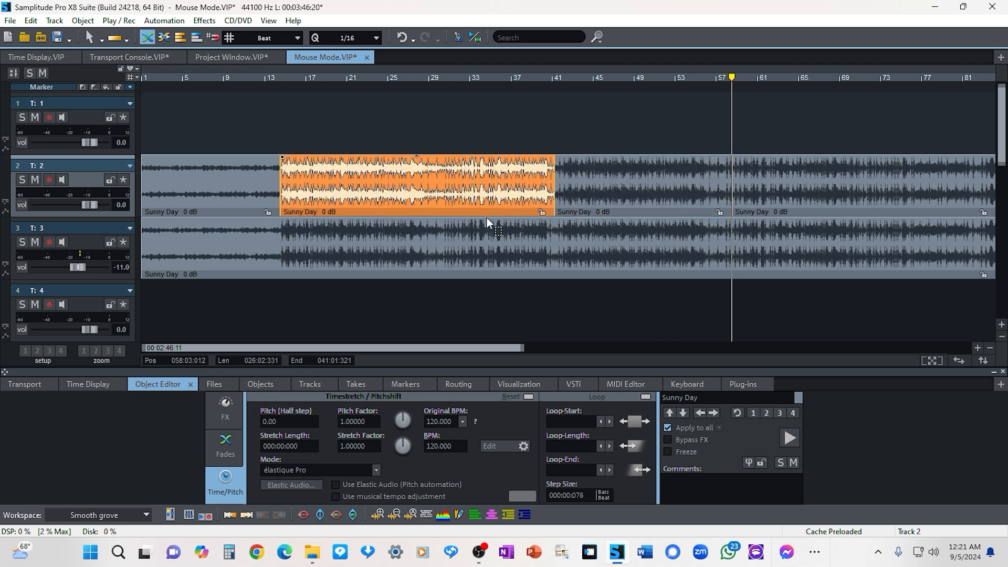
pyautogui.click(485, 216)
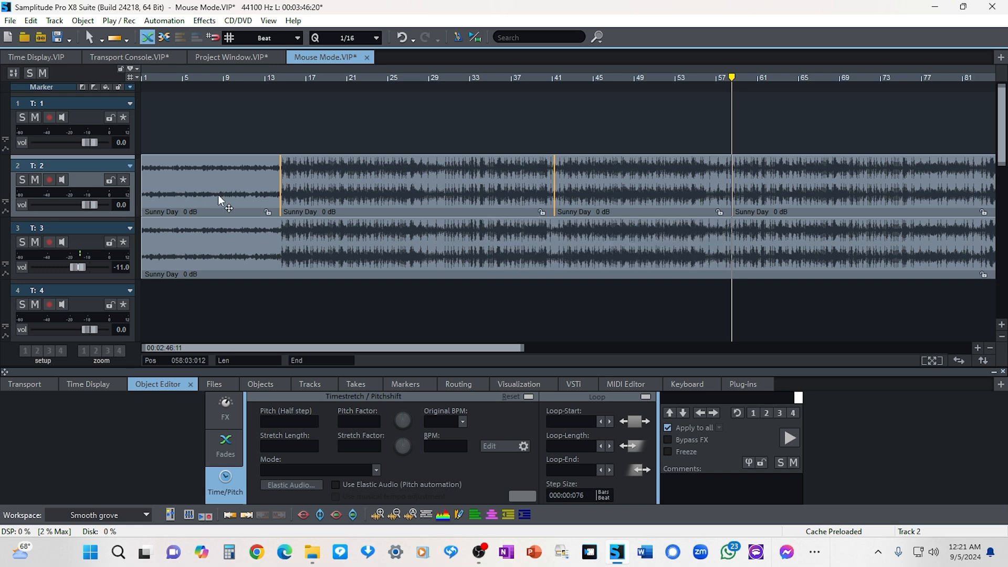
# Place the play cursor at about bar 14 and alternately select the first and second Sunny Day segments around that split.
pyautogui.click(278, 176)
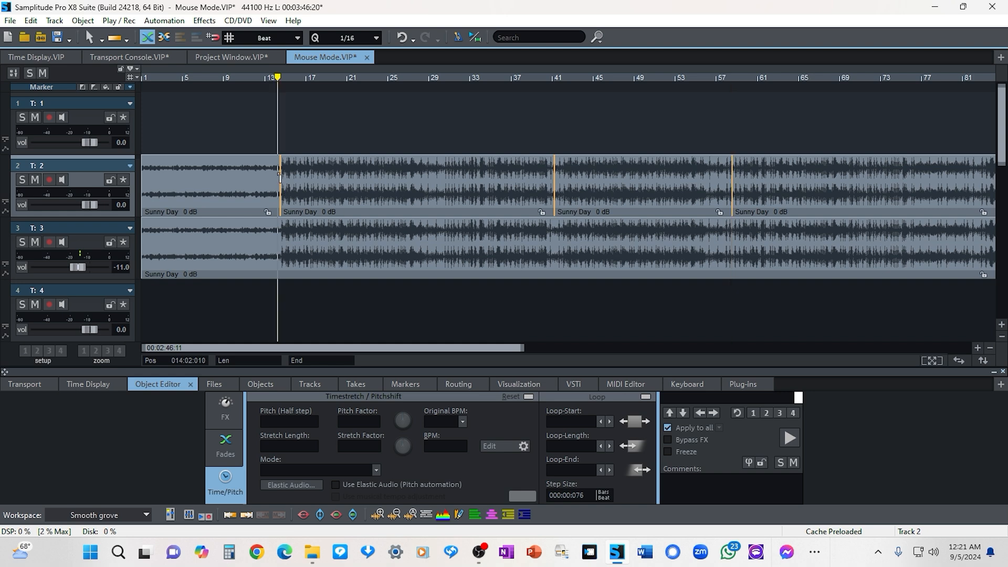
pyautogui.click(282, 197)
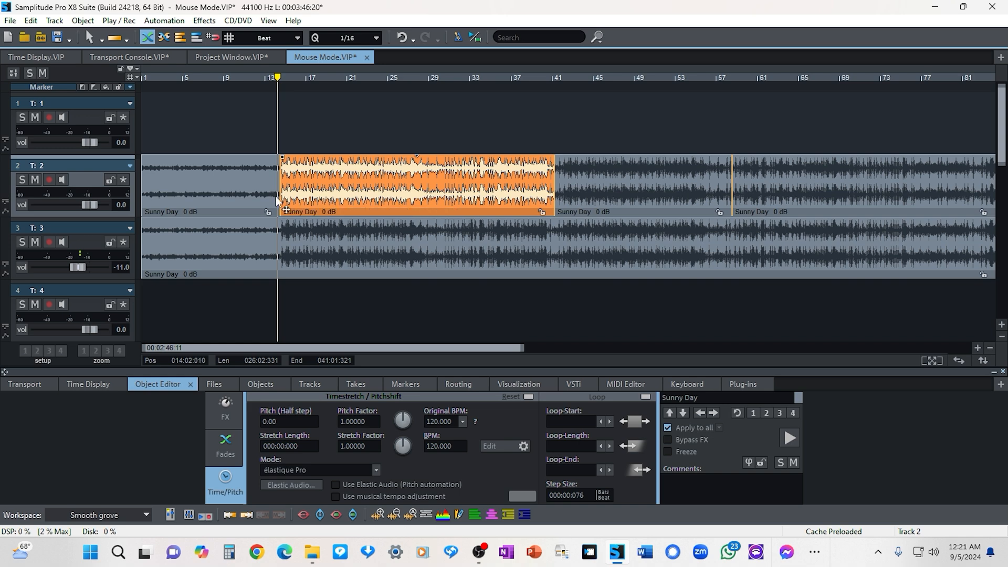
pyautogui.click(277, 212)
pyautogui.click(281, 213)
pyautogui.click(277, 216)
pyautogui.click(279, 216)
pyautogui.click(278, 216)
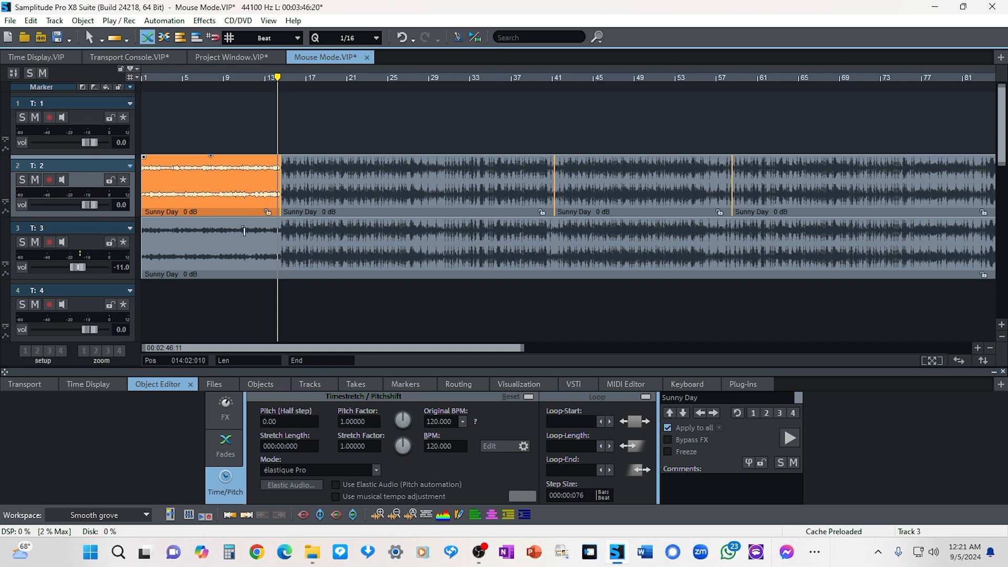
# Undo the three splits and the Sunny Day copy on track 2.
pyautogui.hotkey('ctrl', 'z')
pyautogui.hotkey('ctrl', 'z')
pyautogui.hotkey('ctrl', 'z')
pyautogui.hotkey('ctrl', 'z')
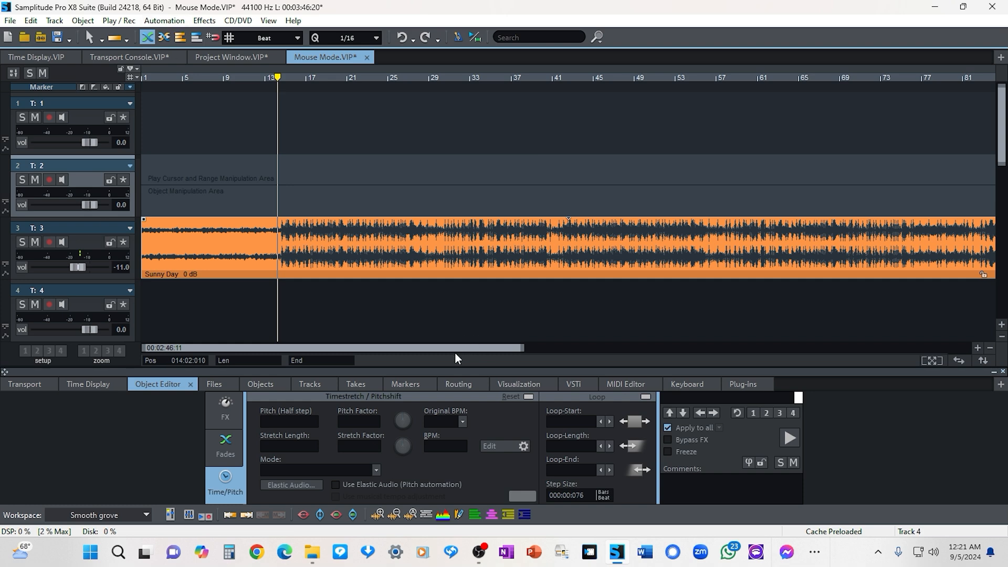
# Restore the split Sunny Day copy on track 2 from the Undo History using the Split Objects entry at 00:20:32.
pyautogui.click(31, 20)
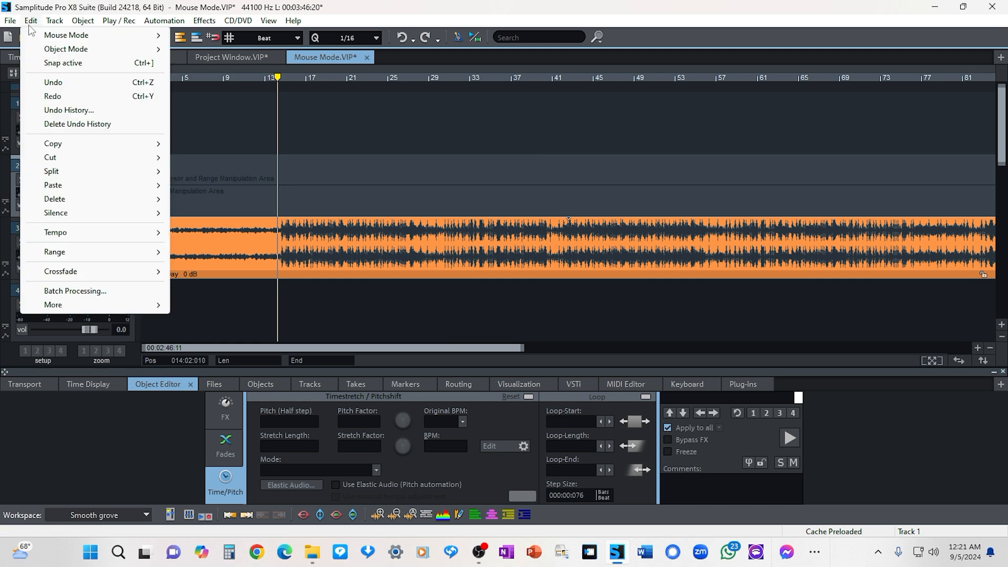
pyautogui.click(71, 111)
pyautogui.click(446, 193)
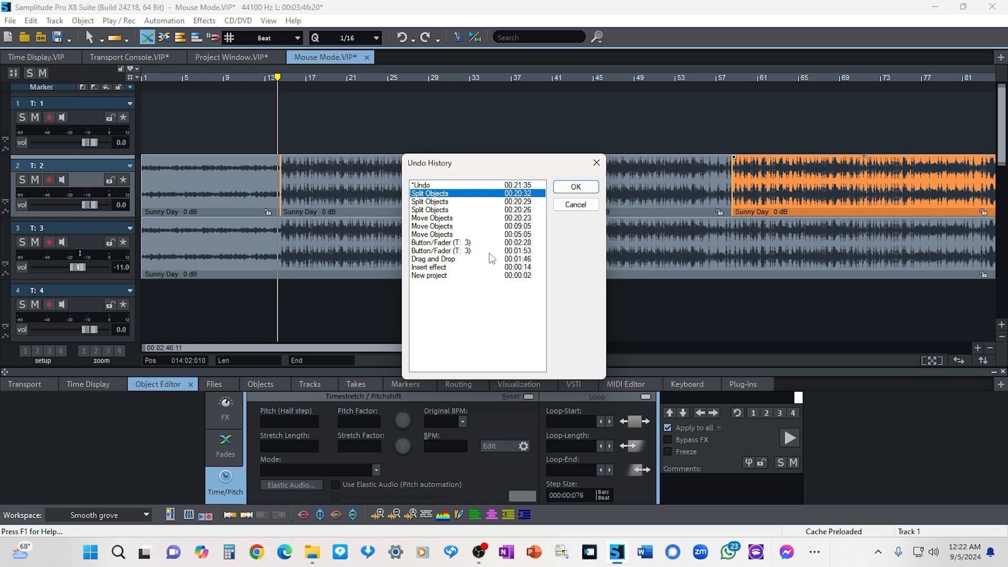
pyautogui.click(575, 205)
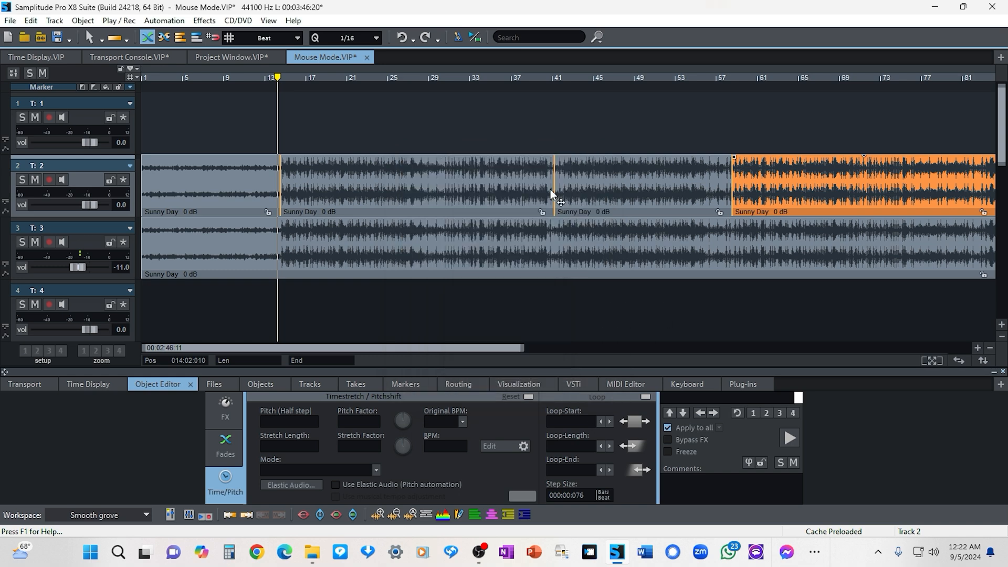
# Select the second track 2 segment, place the play cursor at about bar 21 and select the third segment.
pyautogui.click(326, 198)
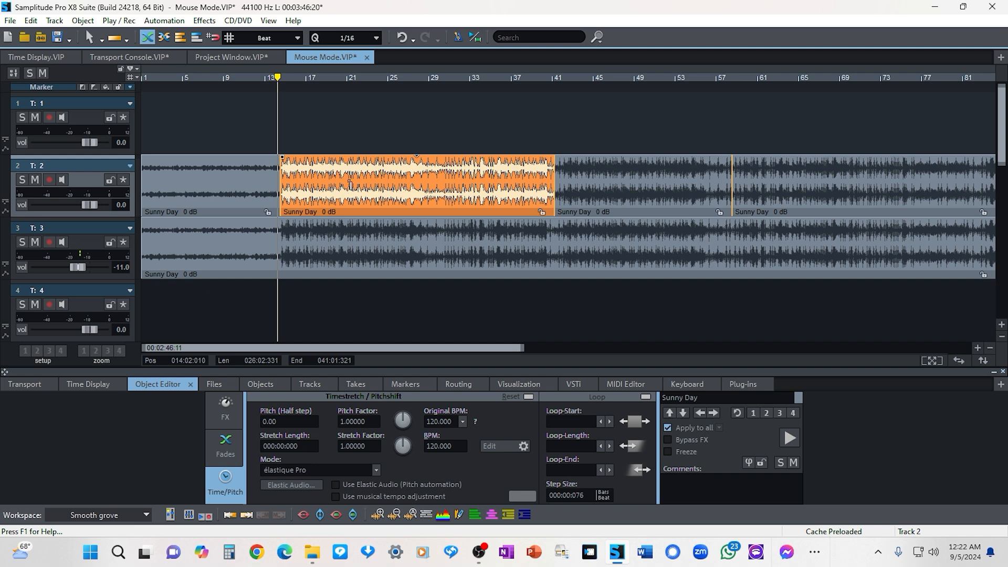
pyautogui.click(351, 181)
pyautogui.click(352, 182)
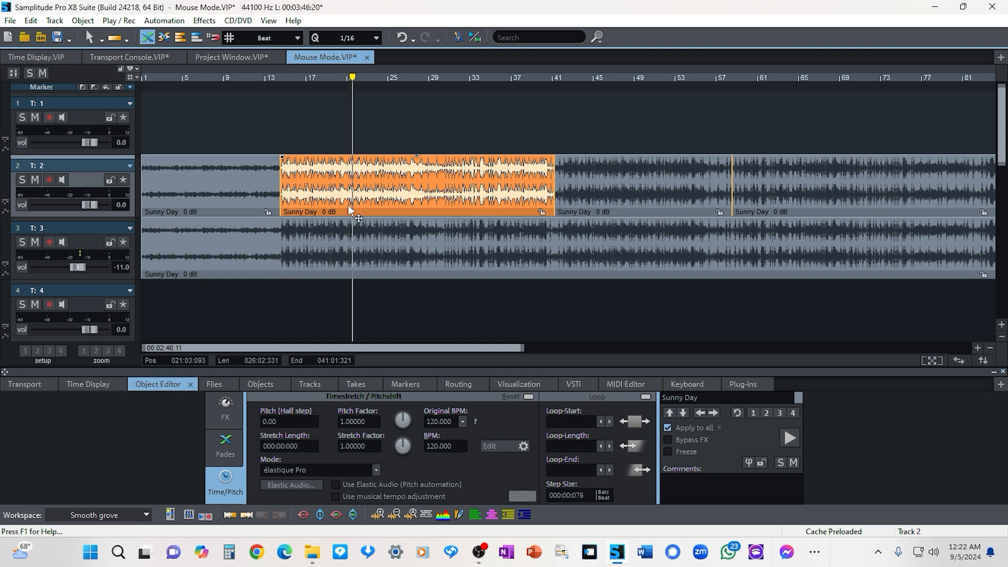
pyautogui.click(556, 190)
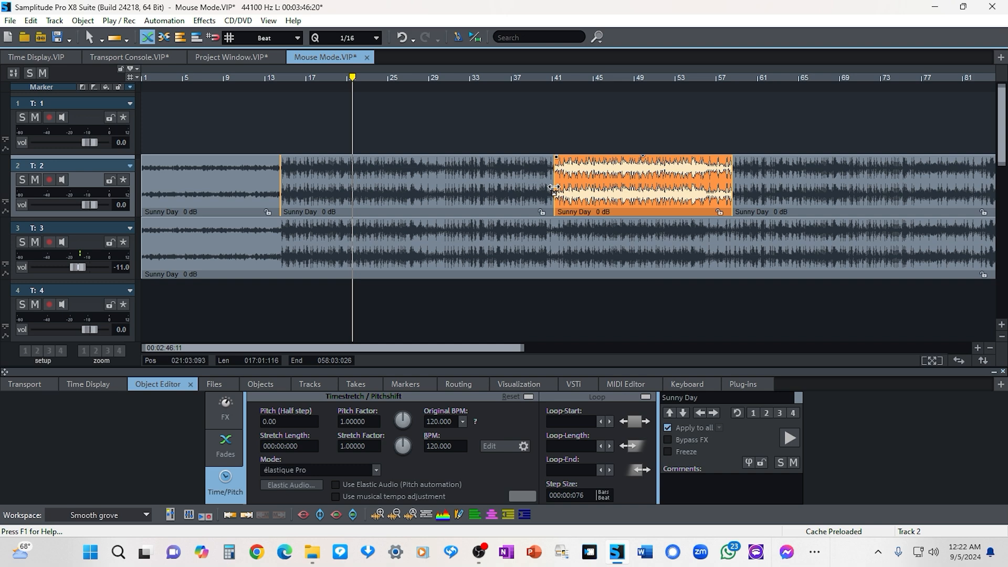
pyautogui.rightClick(555, 190)
pyautogui.click(525, 94)
# Undo the splits again and remove the Sunny Day copy from track 2.
pyautogui.hotkey('ctrl', 'z')
pyautogui.hotkey('ctrl', 'z')
pyautogui.hotkey('ctrl', 'z')
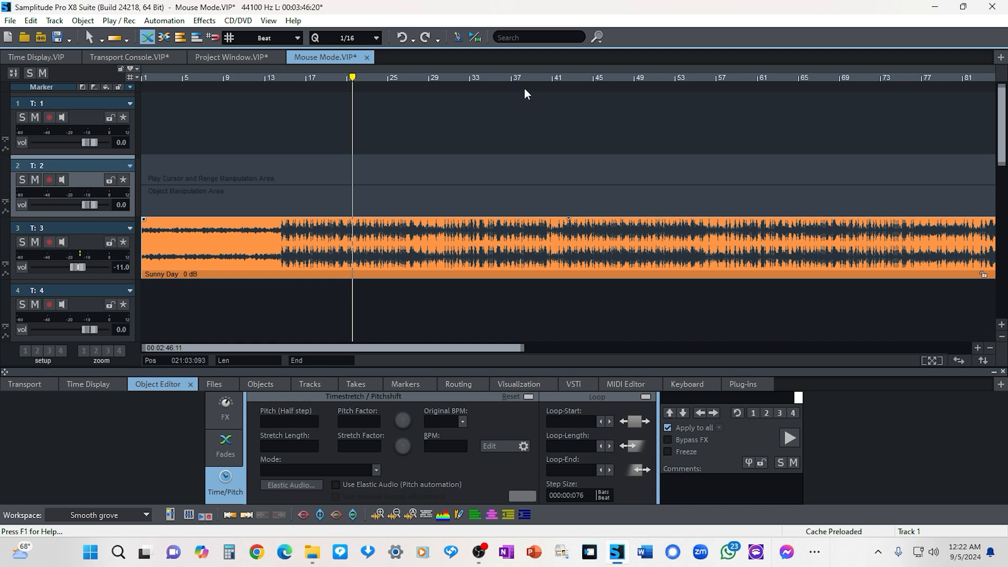
# Select the Sunny Day object on track 3 and trim its silent end back to about bar 111.
pyautogui.click(222, 273)
pyautogui.moveTo(177, 270)
pyautogui.mouseDown()
pyautogui.moveTo(271, 272)
pyautogui.moveTo(181, 276)
pyautogui.mouseUp()
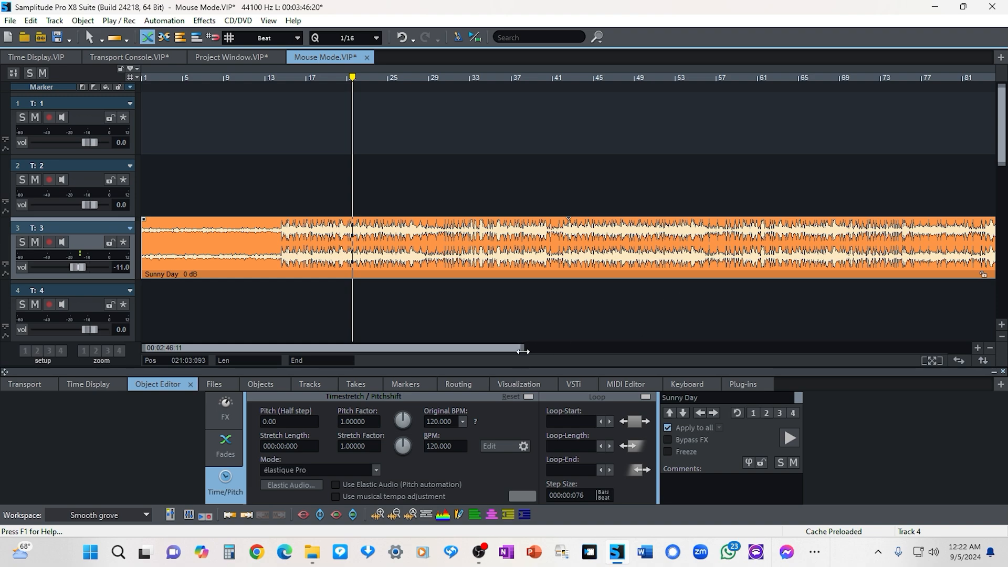
pyautogui.moveTo(523, 351); pyautogui.dragTo(847, 351)
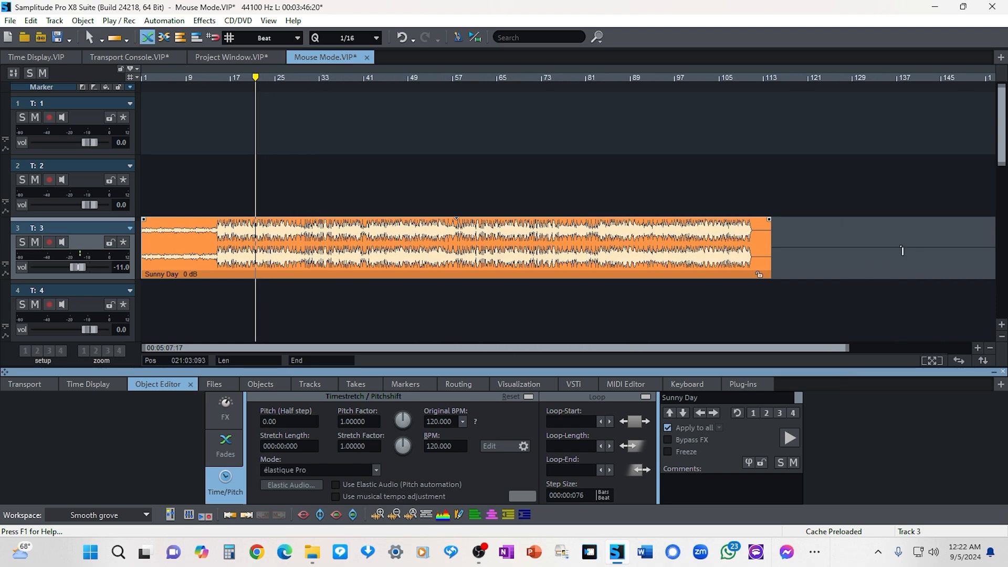
pyautogui.click(766, 277)
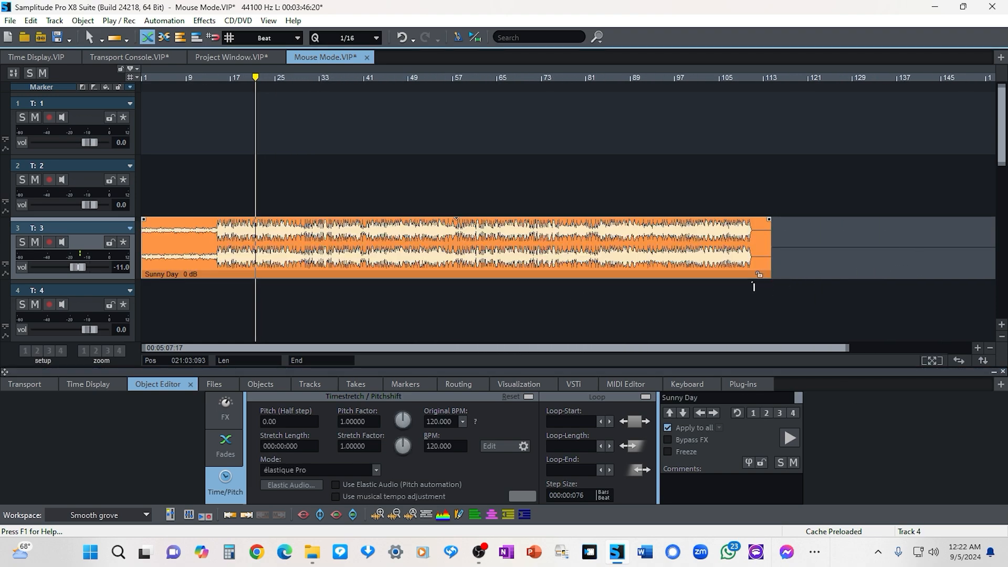
pyautogui.moveTo(767, 278); pyautogui.dragTo(752, 280)
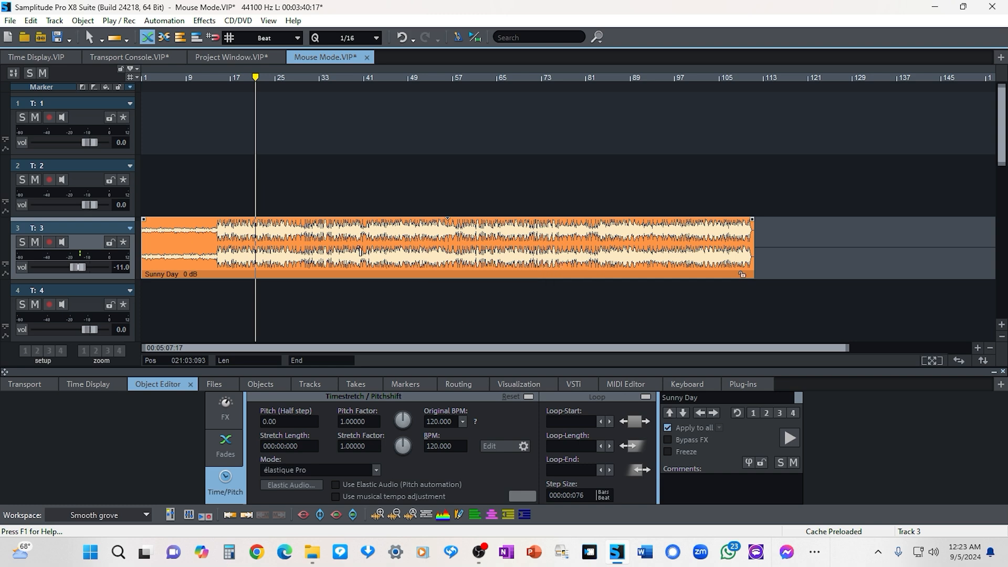
# Move the Sunny Day object vertically to track 4, back to track 3 and again to track 4, keeping its start at bar 1.
pyautogui.moveTo(339, 261); pyautogui.dragTo(370, 306)
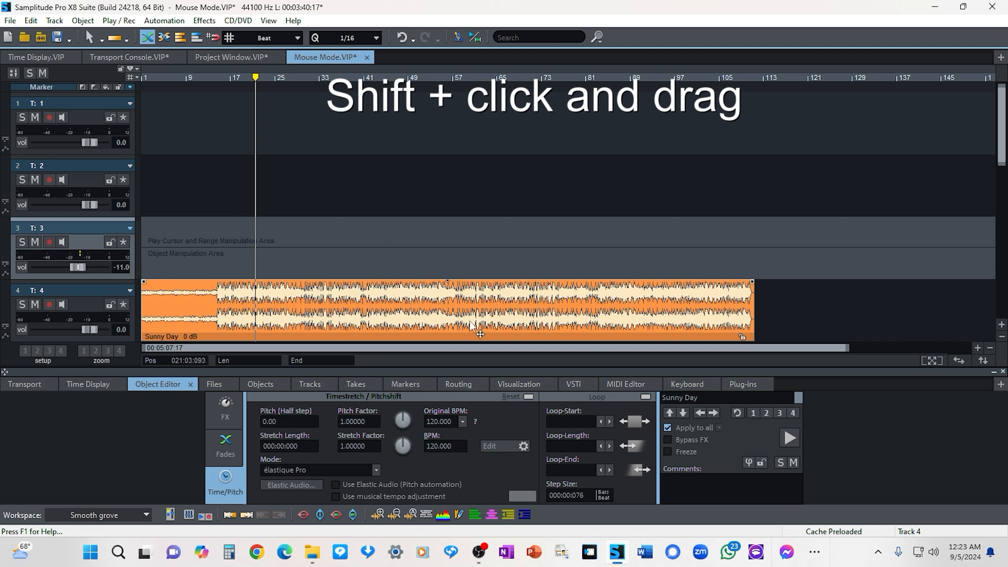
pyautogui.moveTo(474, 322); pyautogui.dragTo(206, 259)
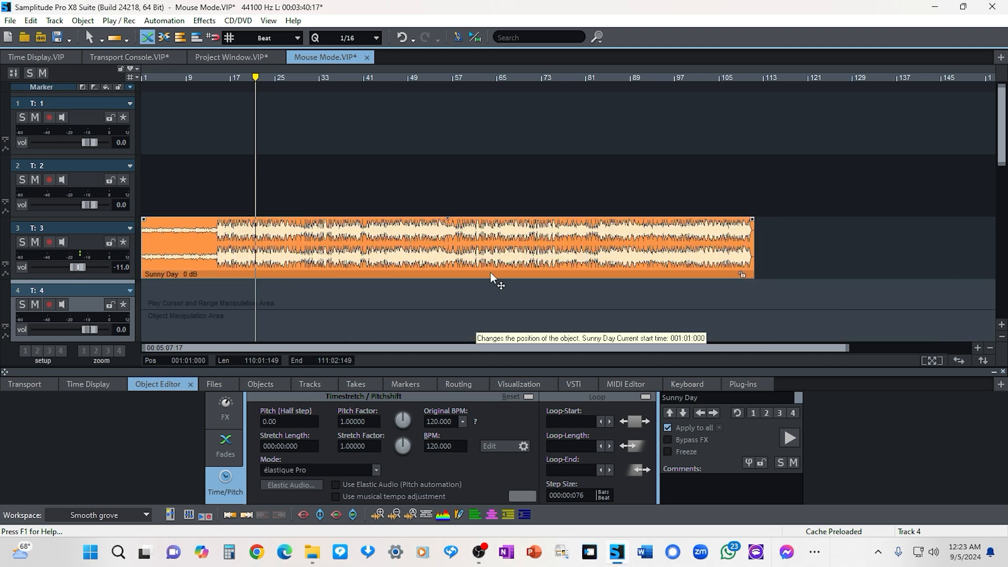
pyautogui.moveTo(491, 273); pyautogui.dragTo(371, 225)
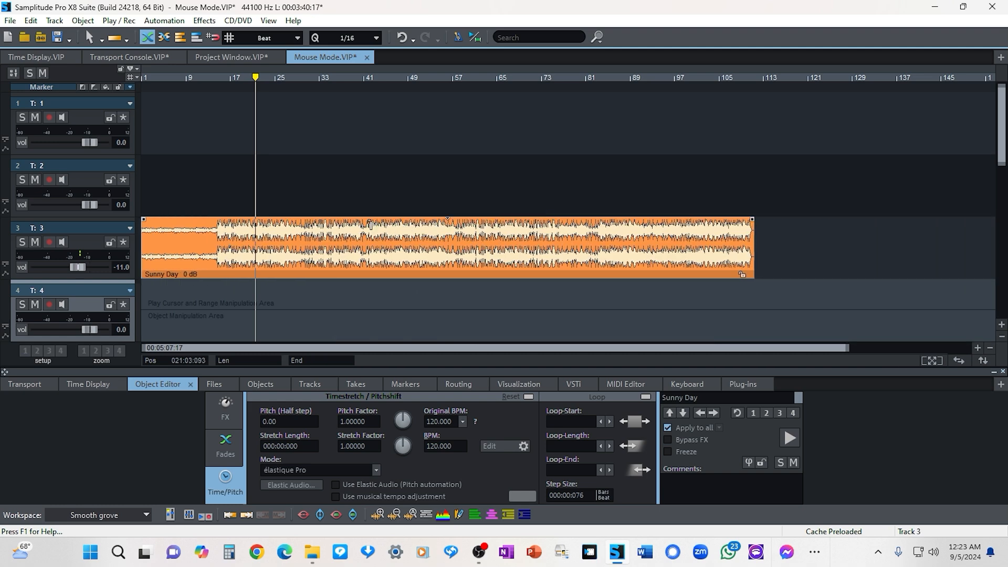
pyautogui.moveTo(427, 266); pyautogui.dragTo(448, 341)
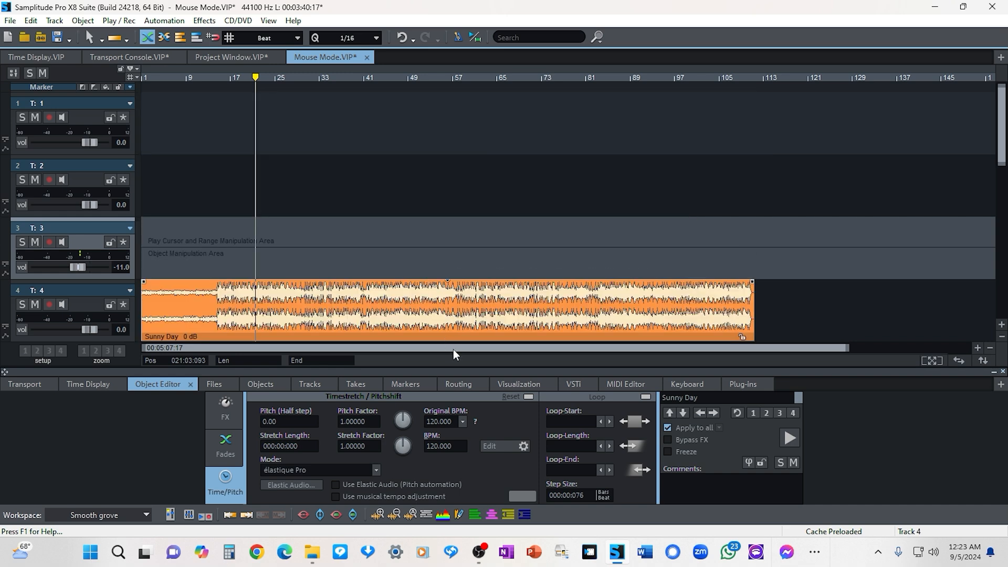
# Lock the Sunny Day object on track 4, try to move it and unlock it.
pyautogui.click(742, 338)
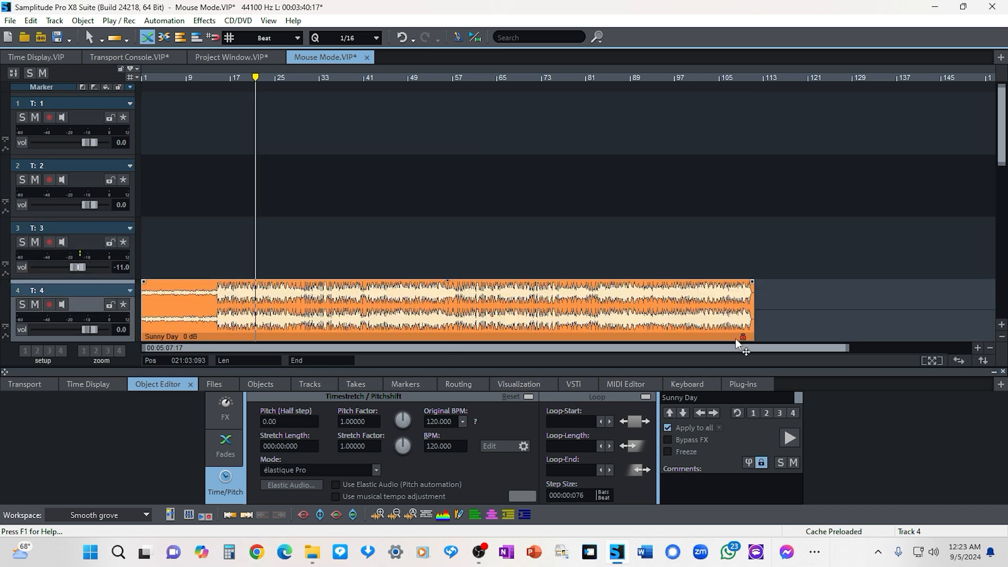
pyautogui.moveTo(399, 322); pyautogui.dragTo(760, 348)
pyautogui.click(742, 337)
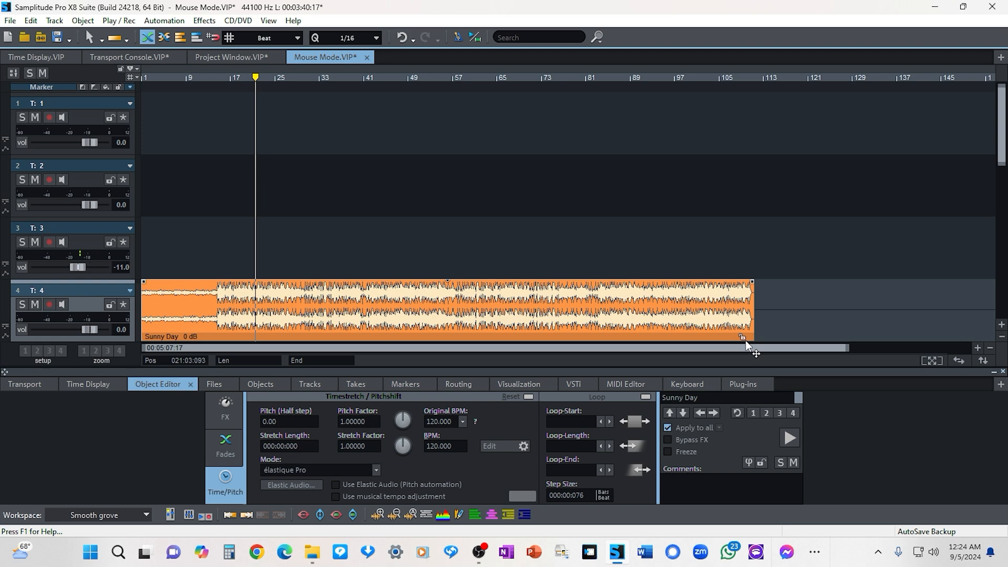
# Move the unlocked Sunny Day object up to track 3 and undo the move.
pyautogui.moveTo(321, 334); pyautogui.dragTo(246, 231)
pyautogui.hotkey('ctrl', 'z')
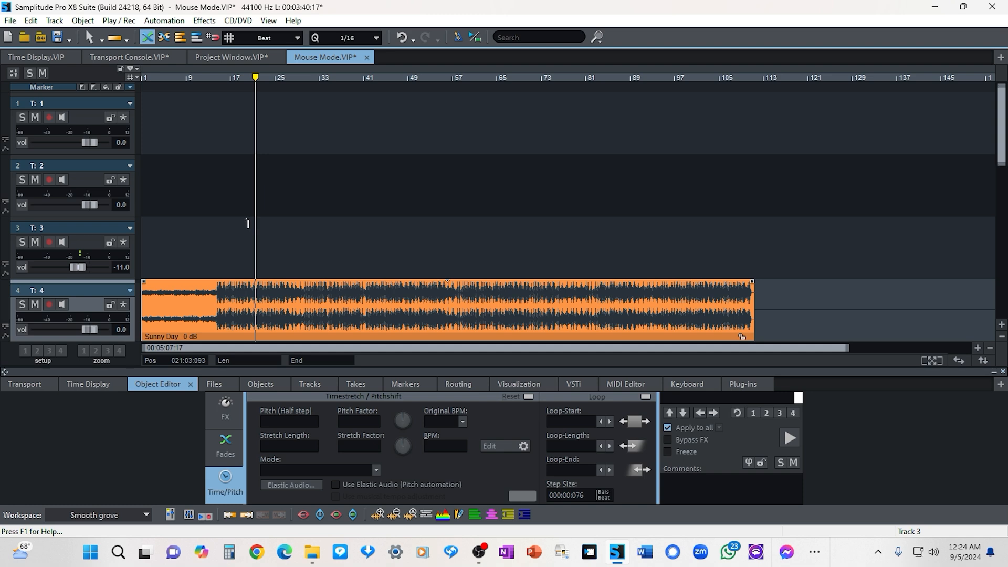
# Start playback of Sunny Day on track 4 from about bar 81 and bring up the mixer.
pyautogui.scroll(-1, 263, 250)
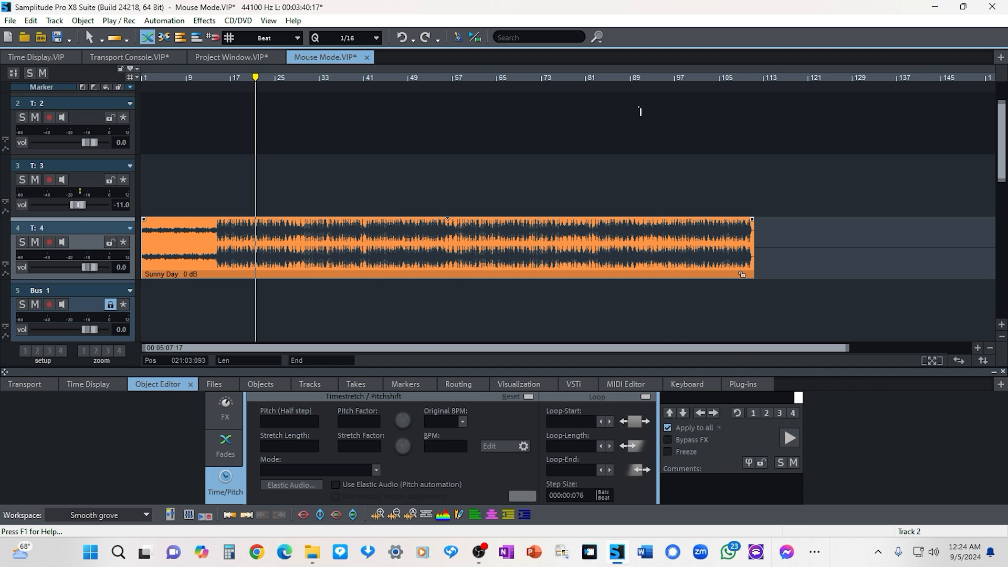
pyautogui.click(586, 74)
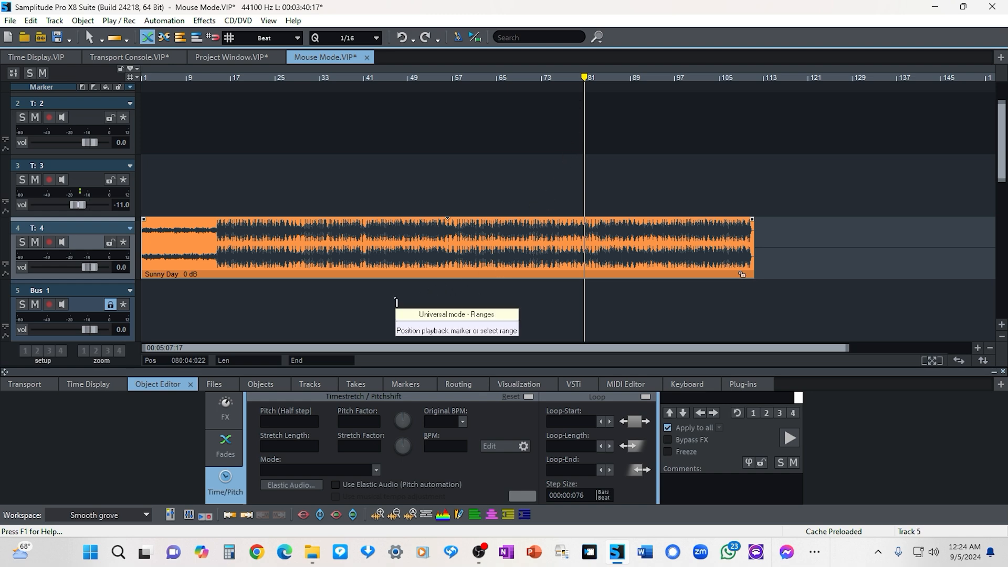
pyautogui.press('space')
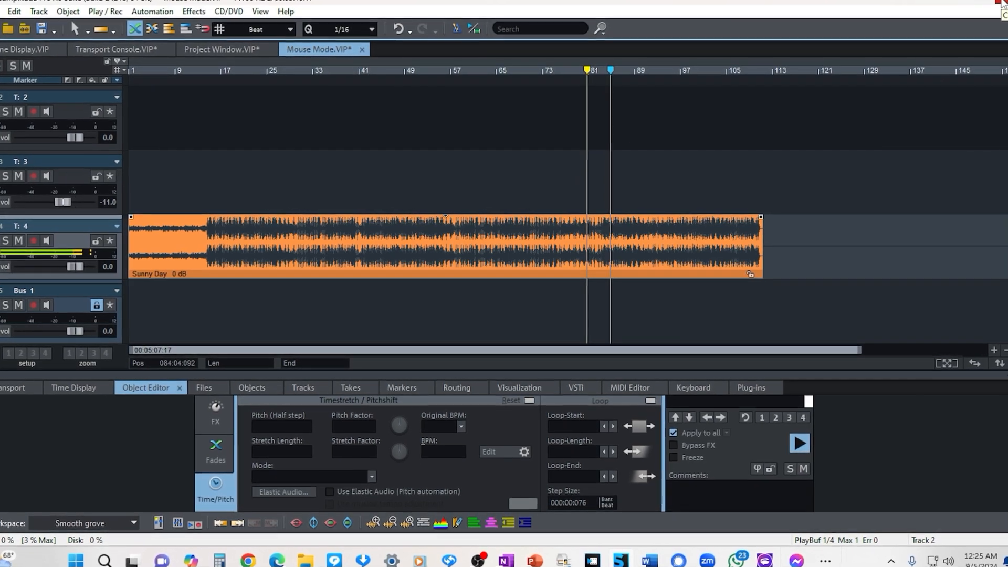
pyautogui.click(989, 20)
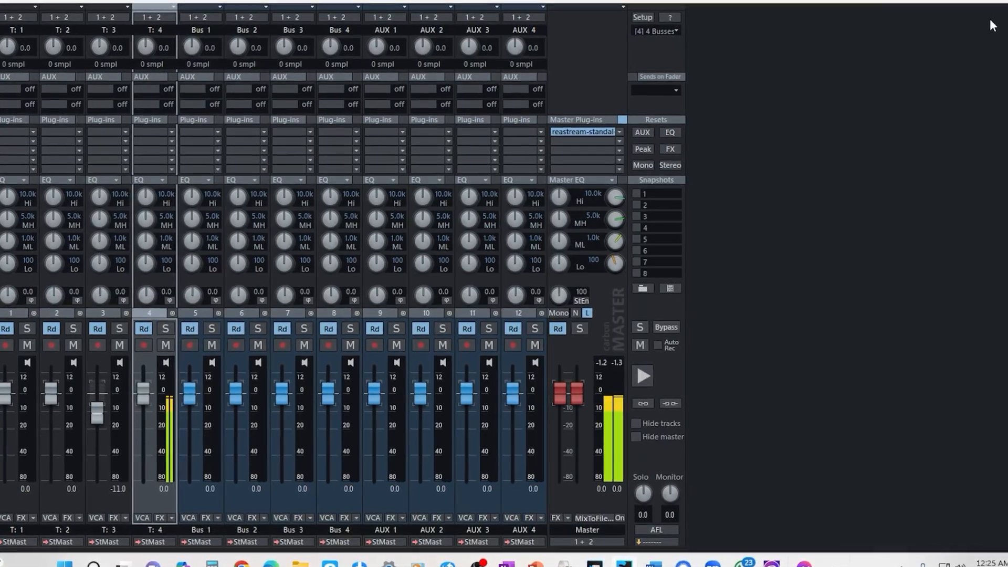